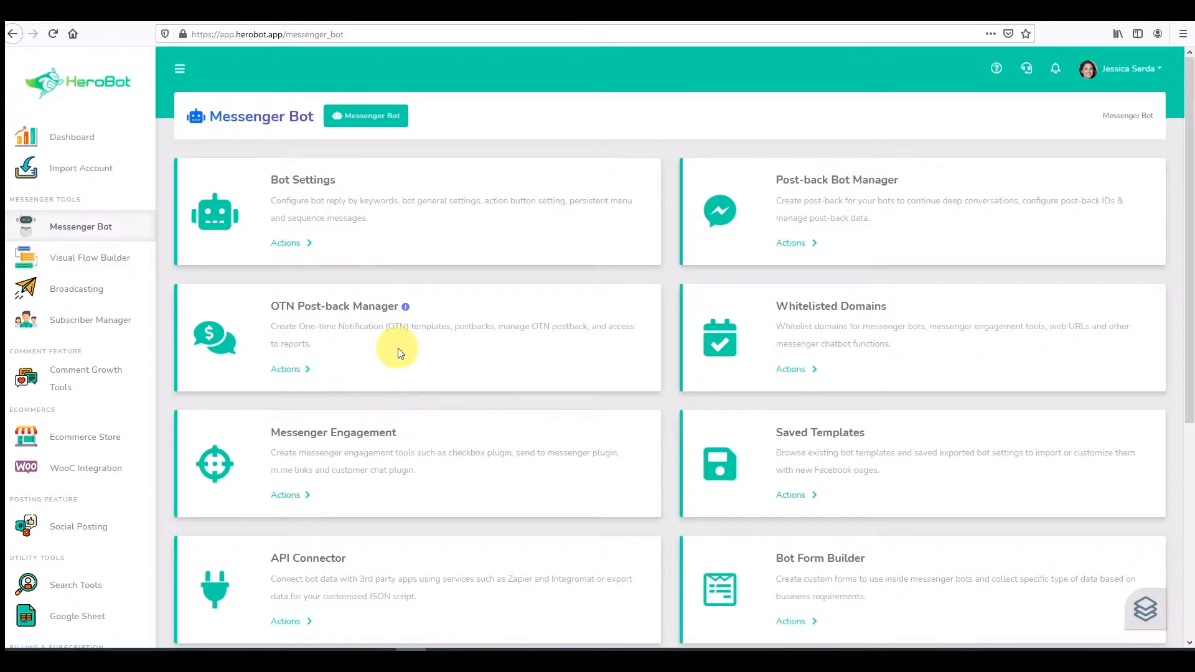
Step: Open the flow campaign list under User Input Flow & Custom Fields and start a new user input flow
scroll(401, 348, "down", 4)
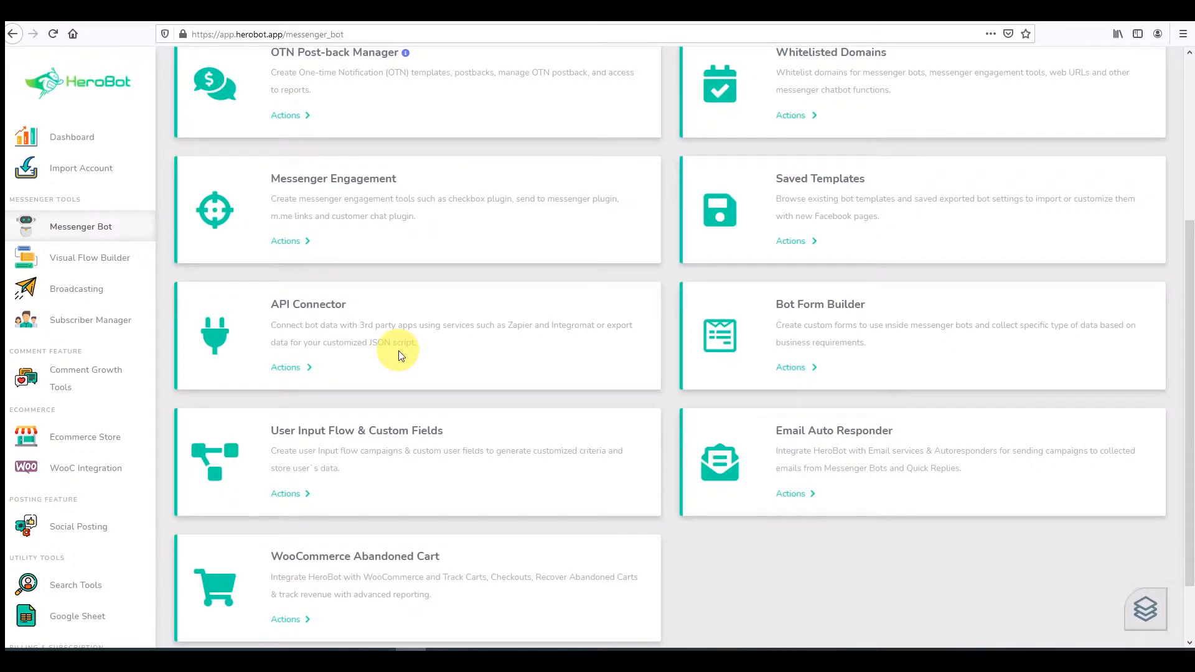
left_click(299, 498)
left_click(321, 537)
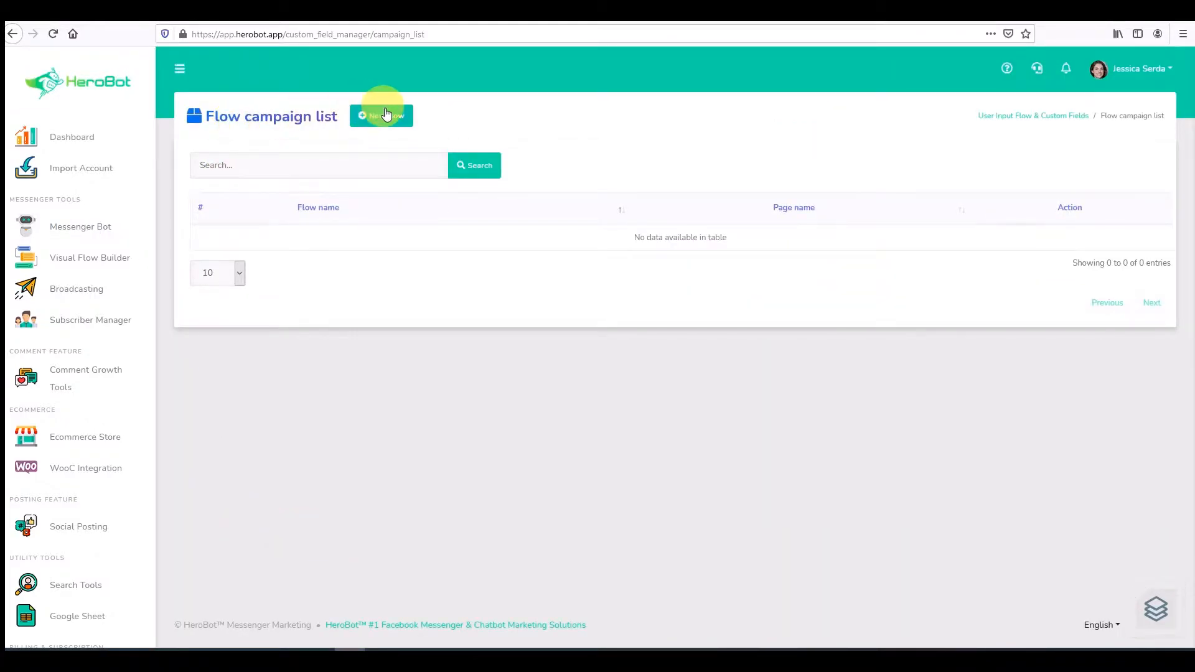
left_click(386, 118)
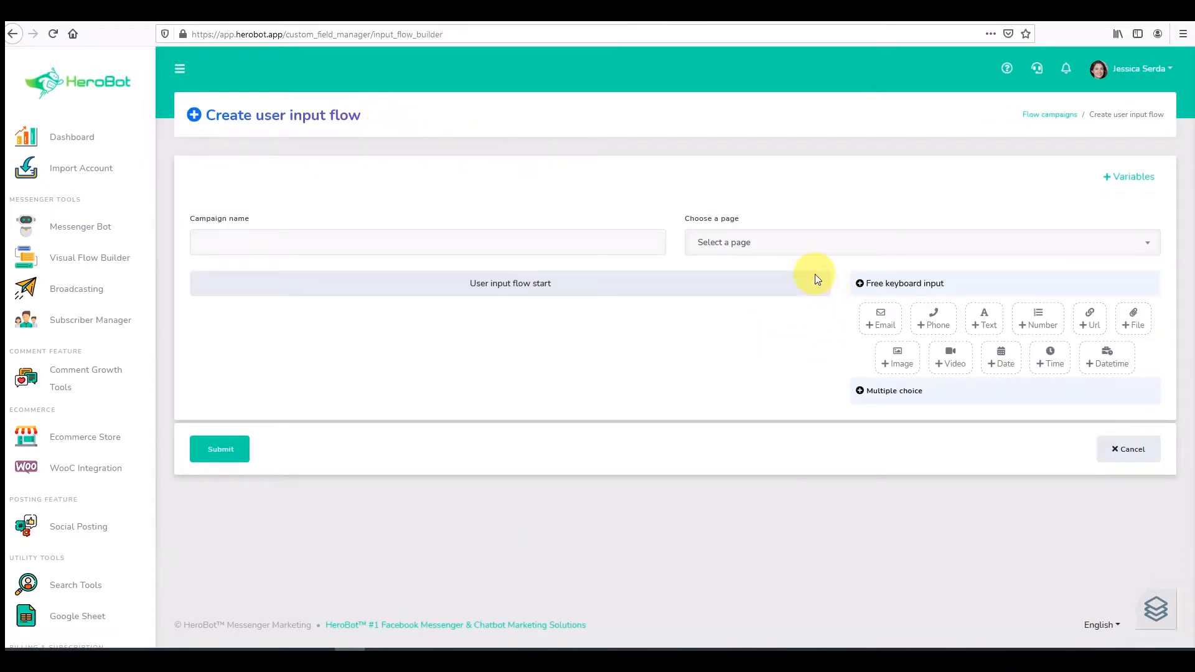
Step: Assign the flow to the HeroBot Dental Office page and name the campaign "Booking Test"
left_click(814, 248)
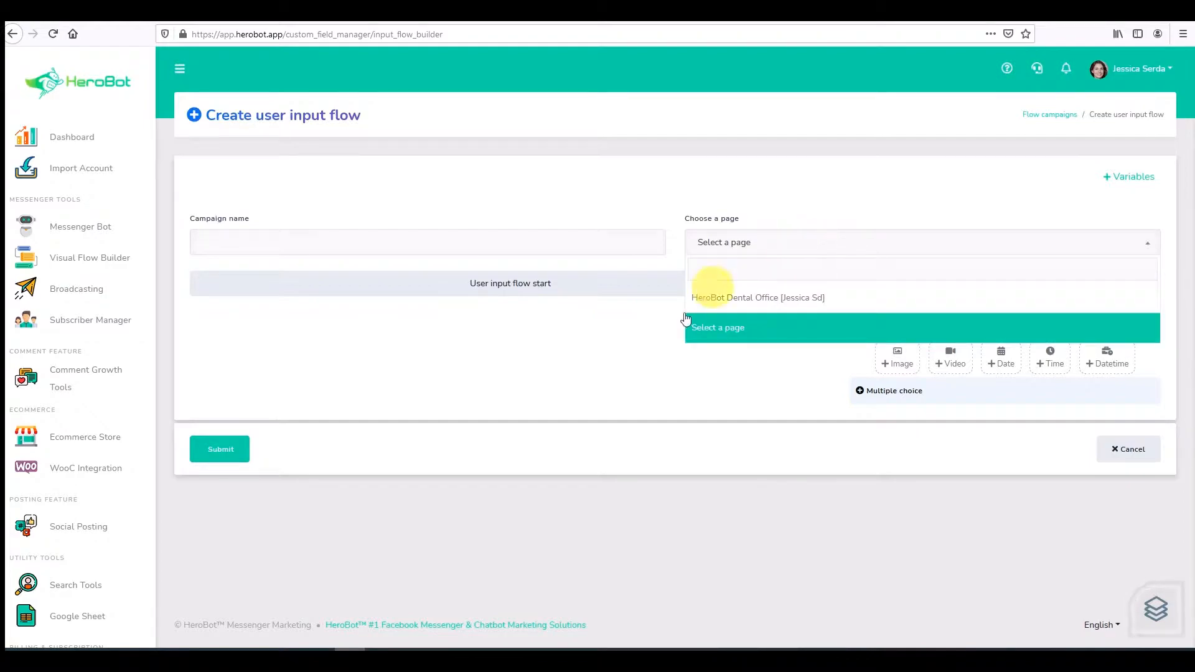
left_click(765, 304)
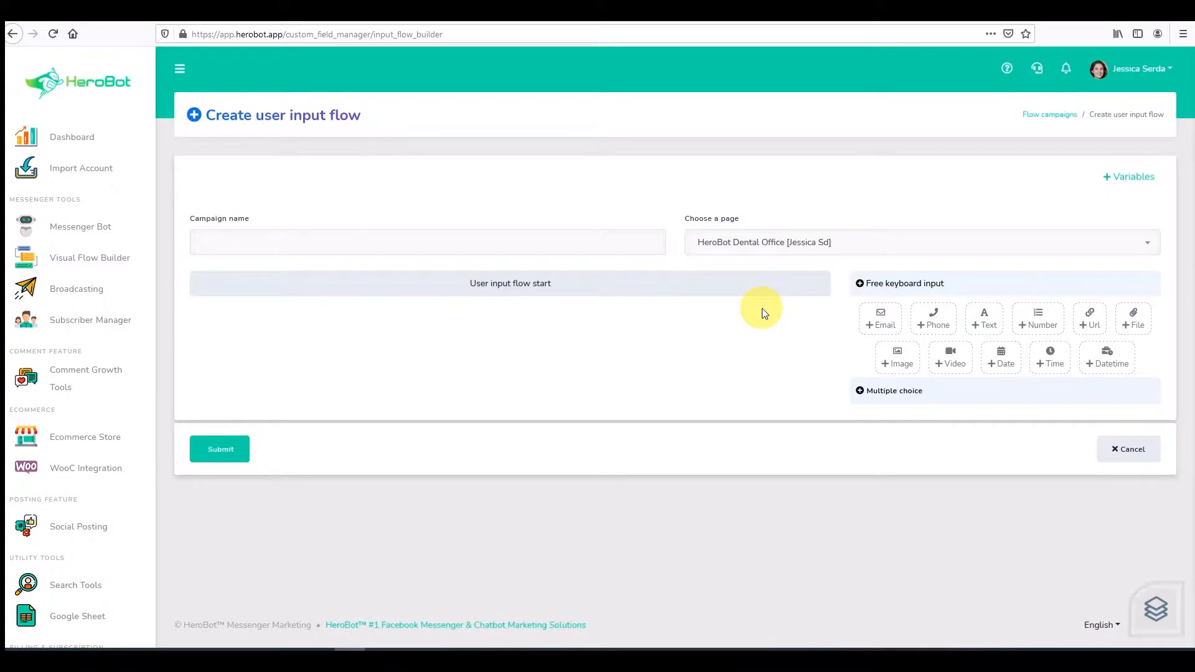
left_click(451, 237)
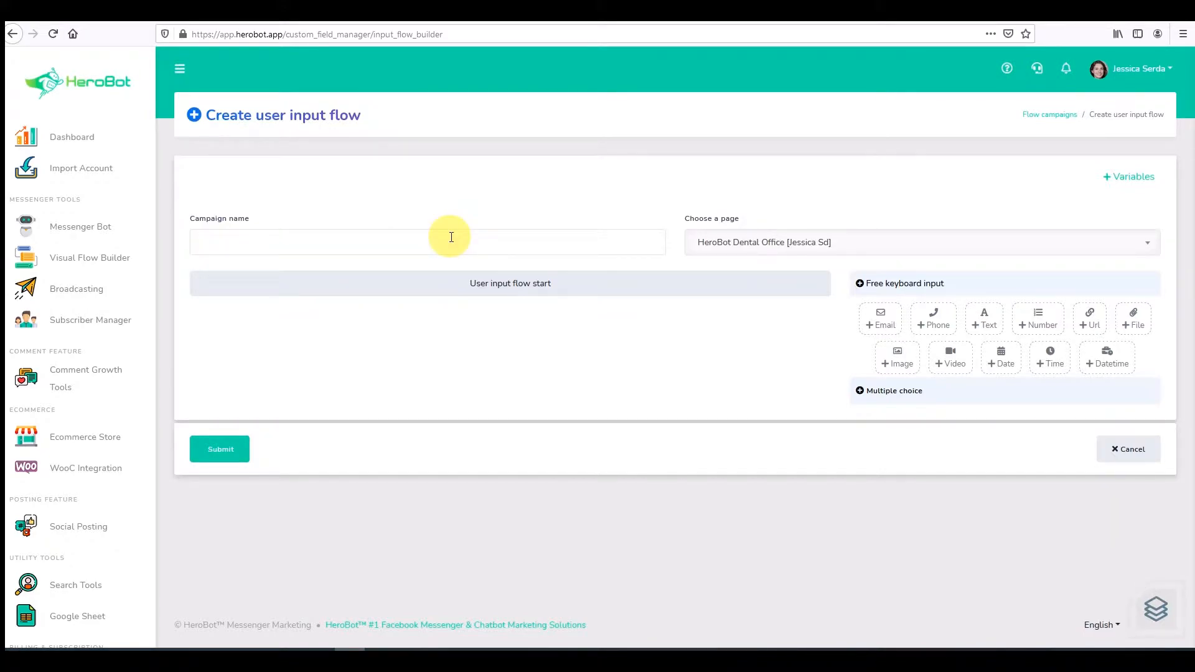
type("Book")
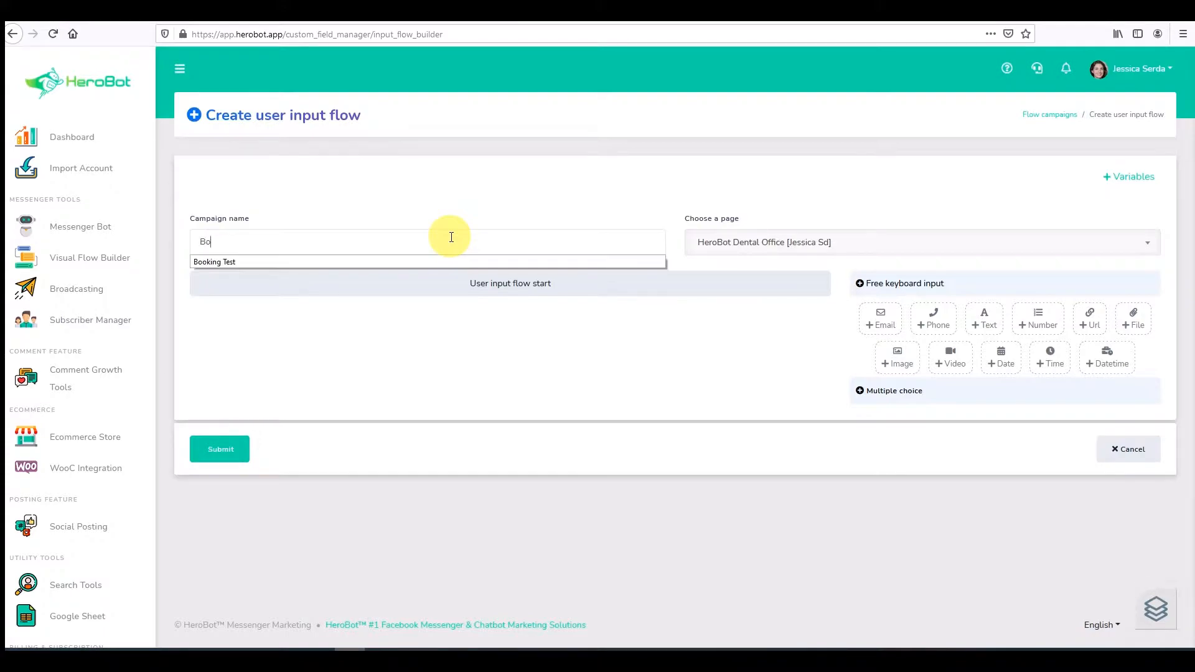
left_click(412, 262)
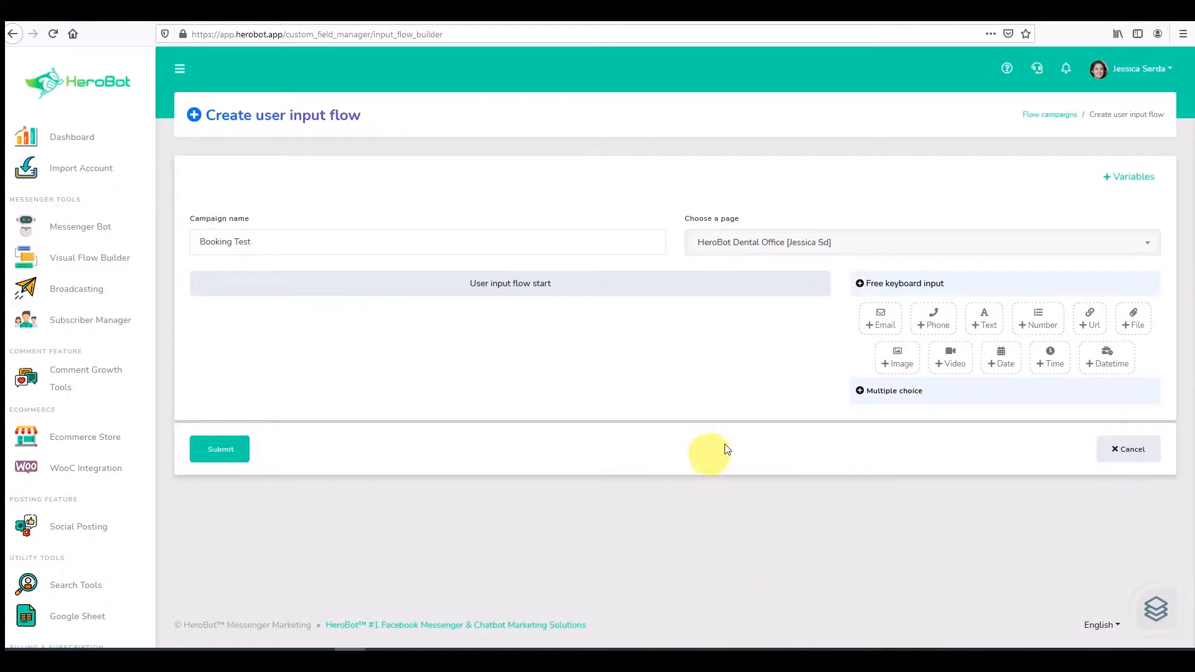
Step: Add a text question "Please provide your full name (first name, last name)" and save its reply to a new custom field "full-name"
left_click(984, 318)
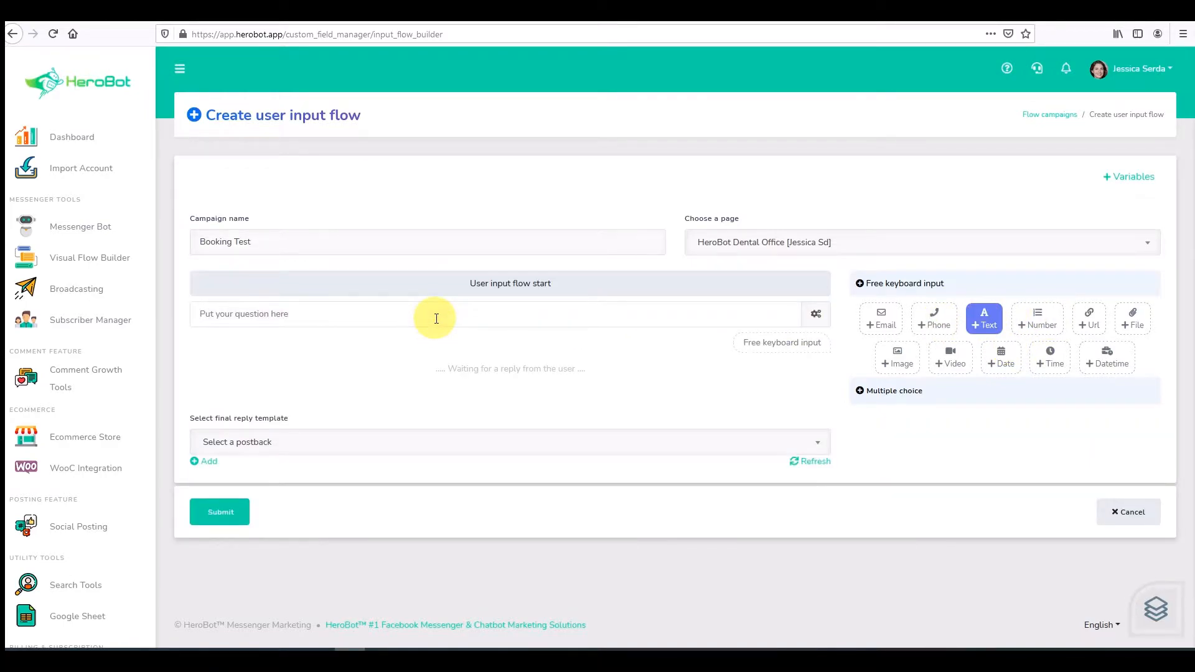
type("Please provide your full name (first name, last name")
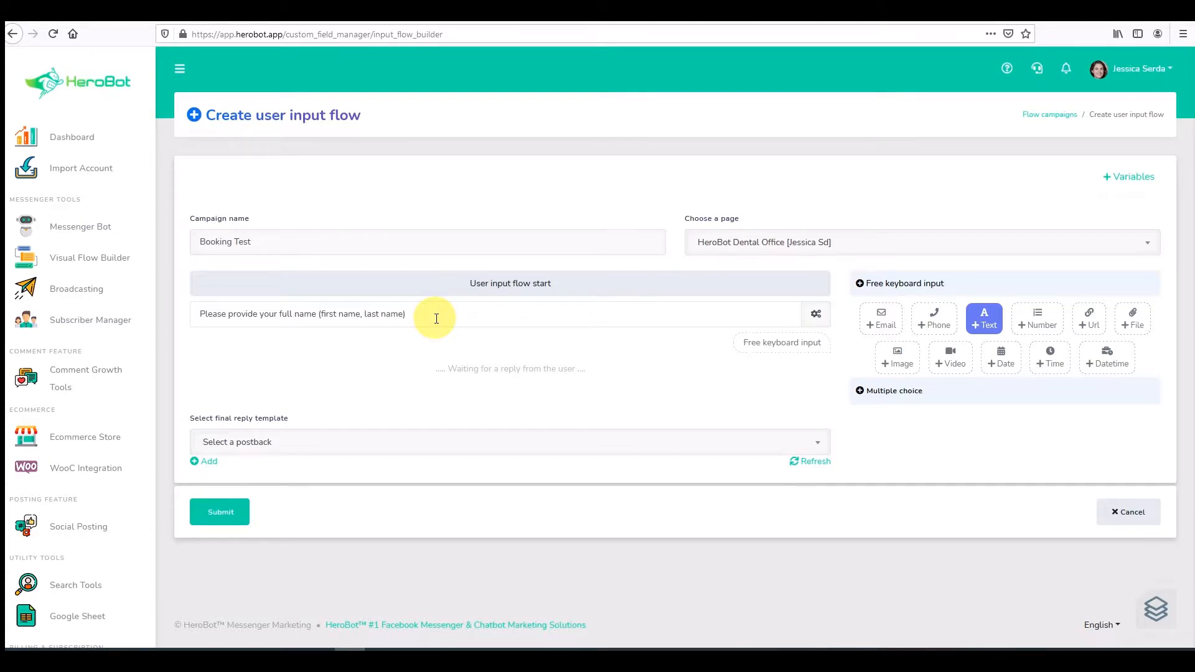
left_click(815, 314)
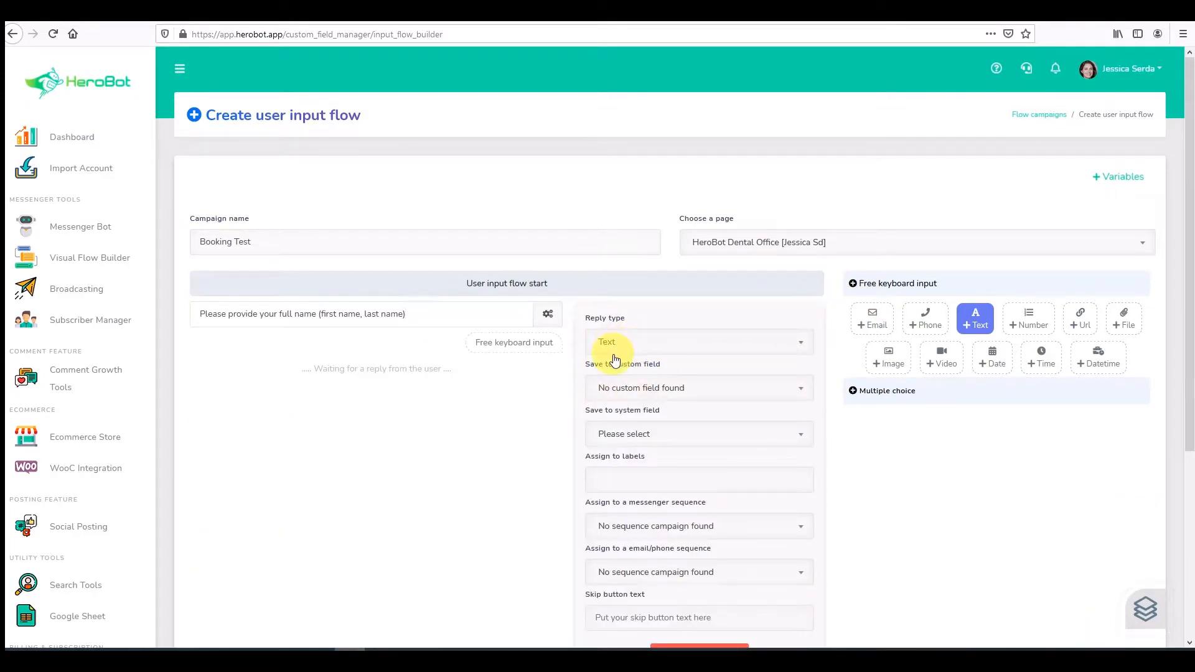
left_click(642, 387)
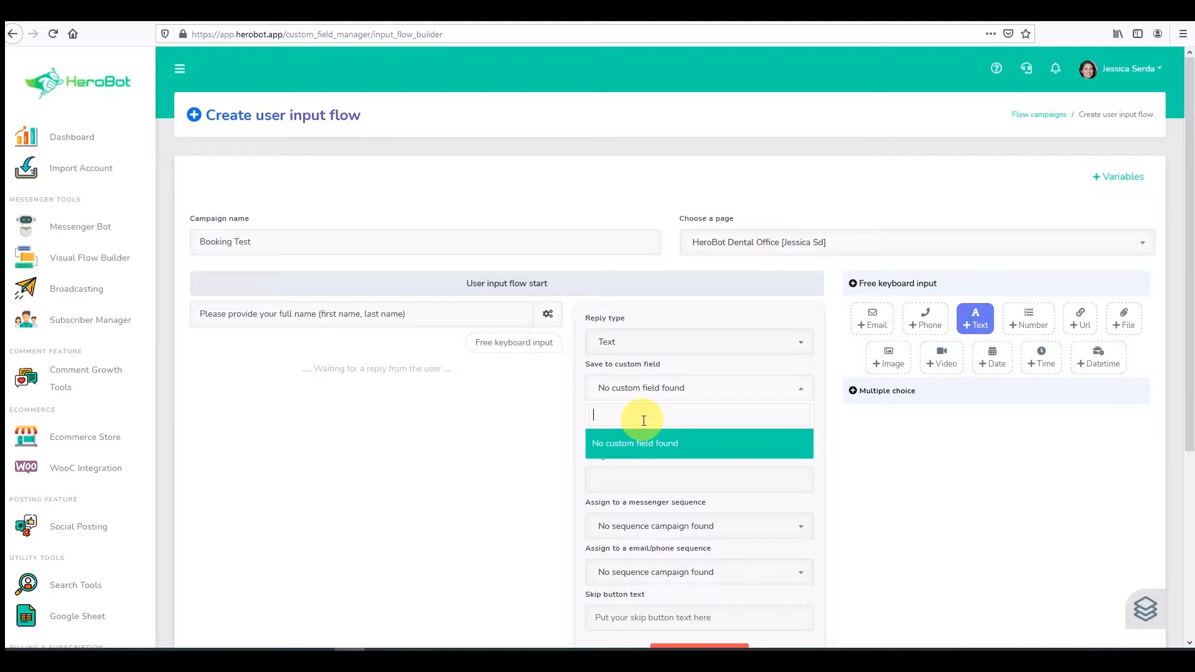
type("full")
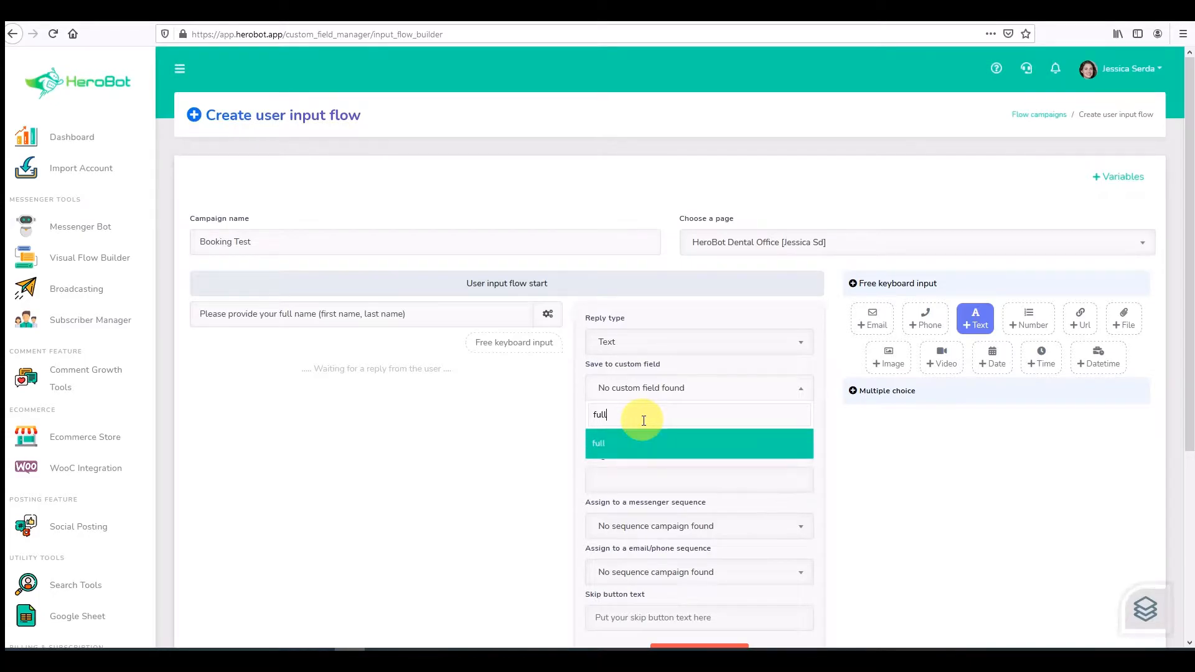
type("-name")
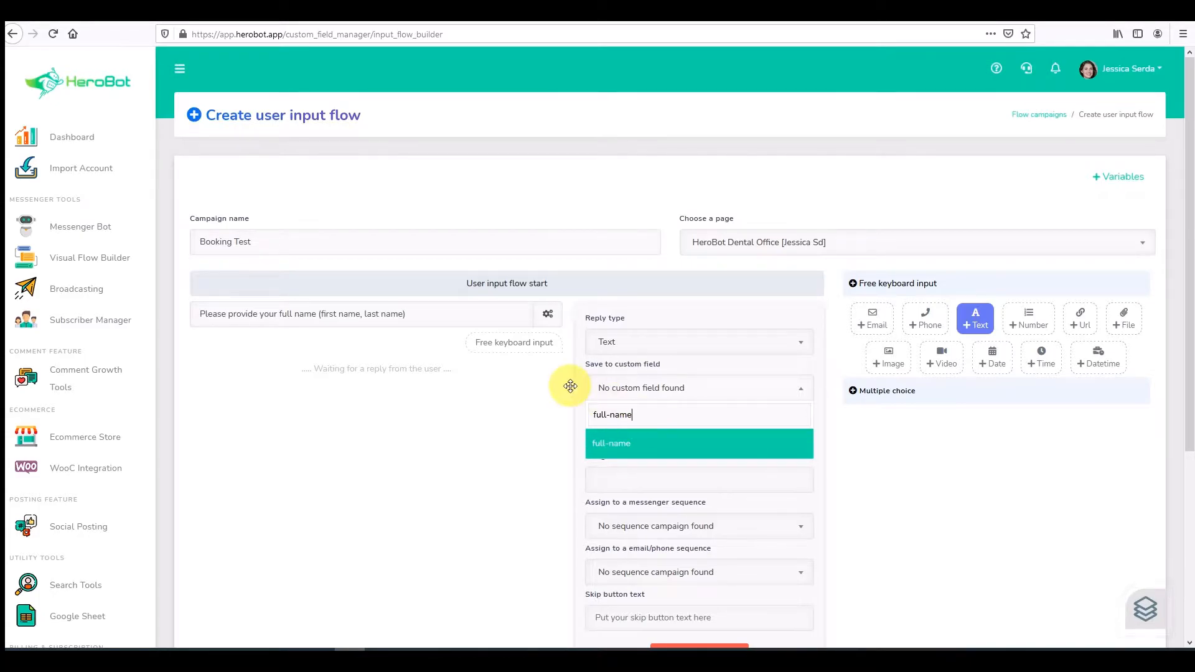
key("Return")
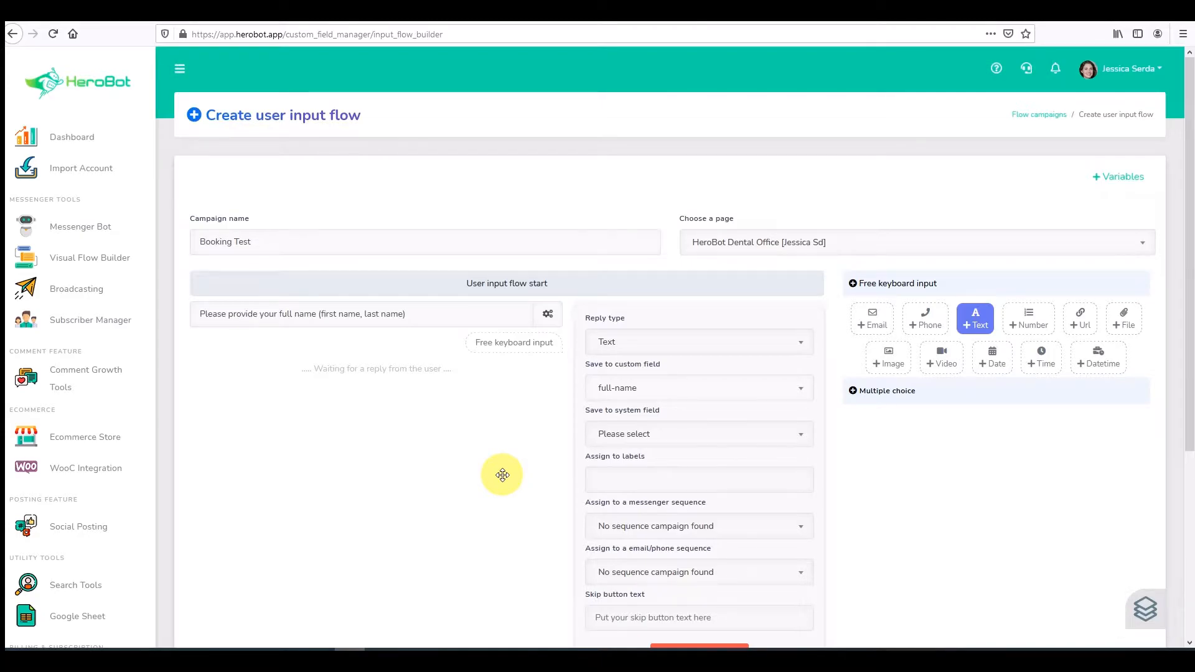
scroll(915, 427, "down", 1)
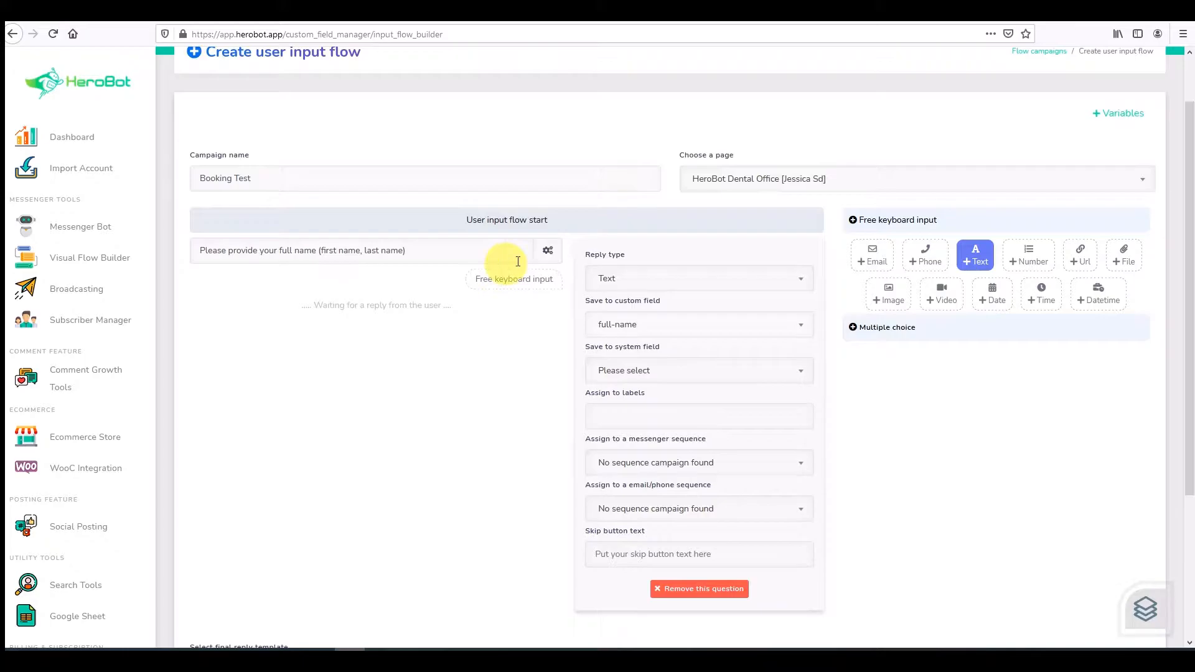
left_click(548, 250)
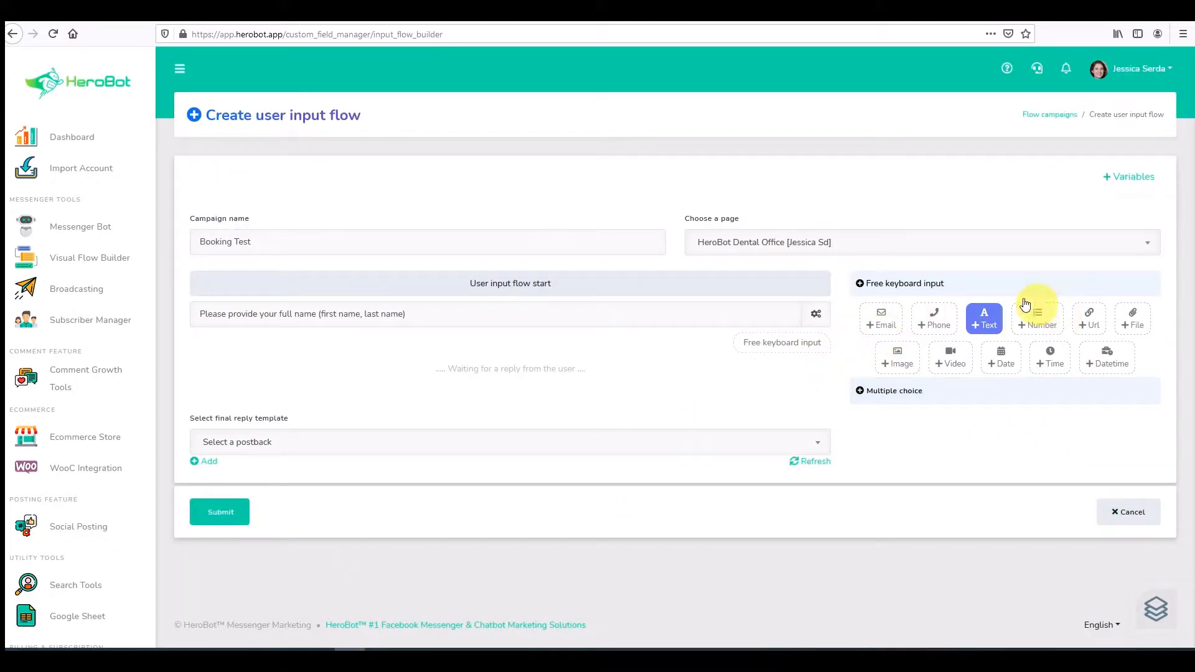
Step: Add a multiple-choice question reading "Do you have insurance coverage for services required?"
left_click(896, 400)
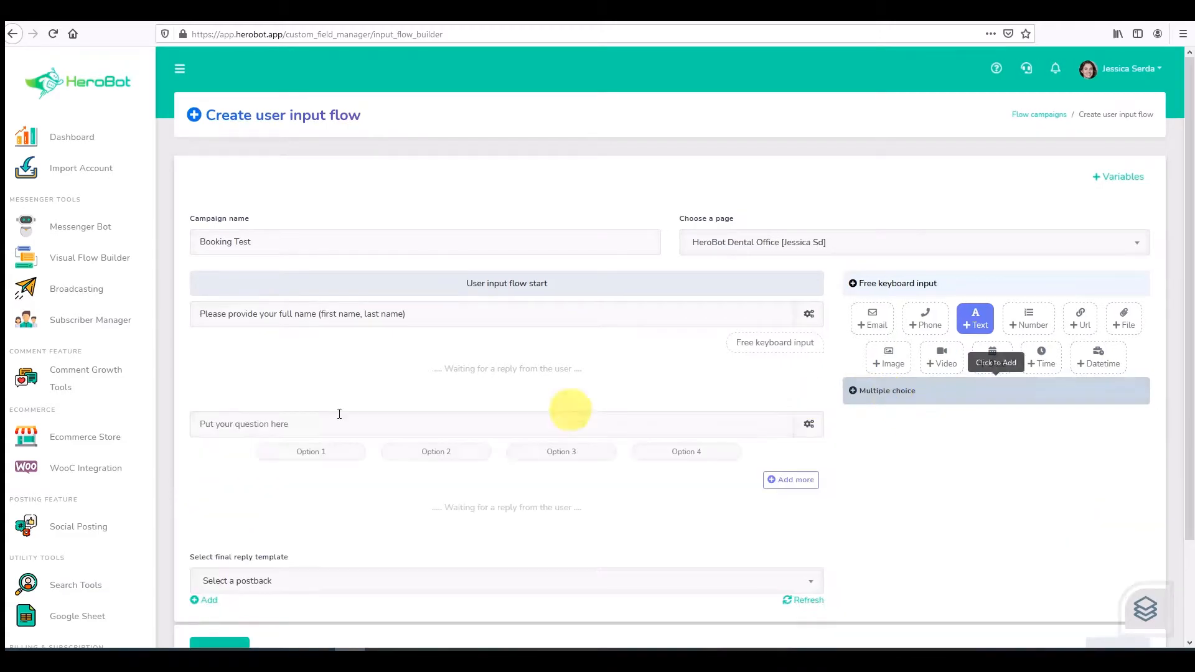
left_click(302, 425)
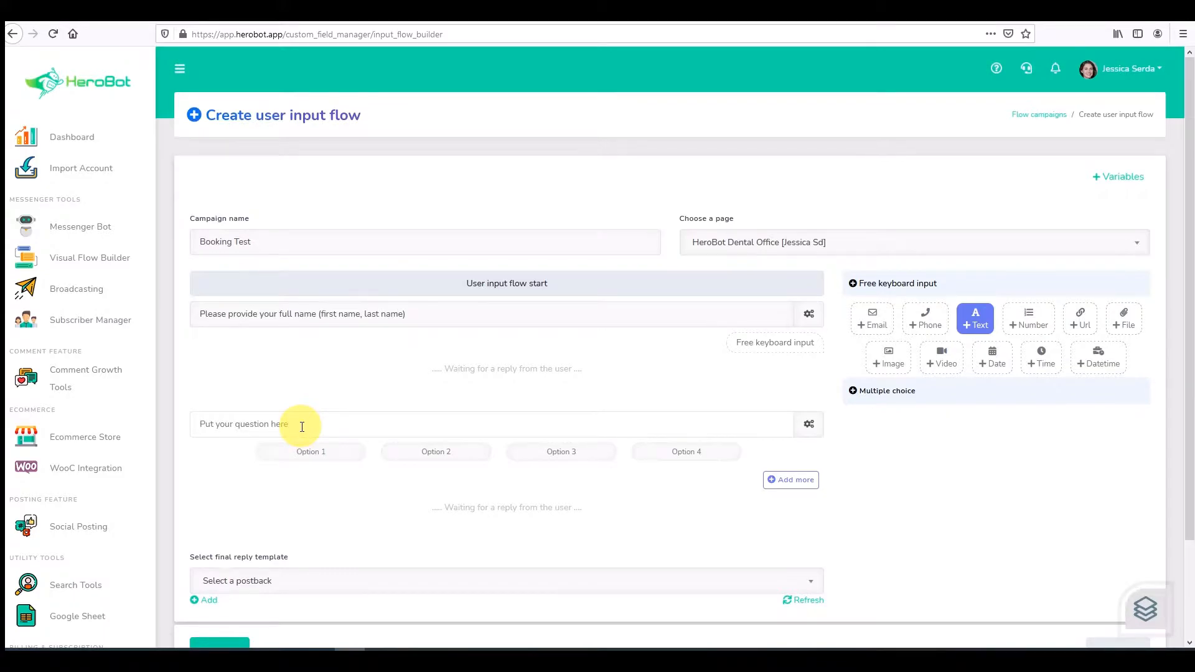
type("Do you have insurance coverage for serviced")
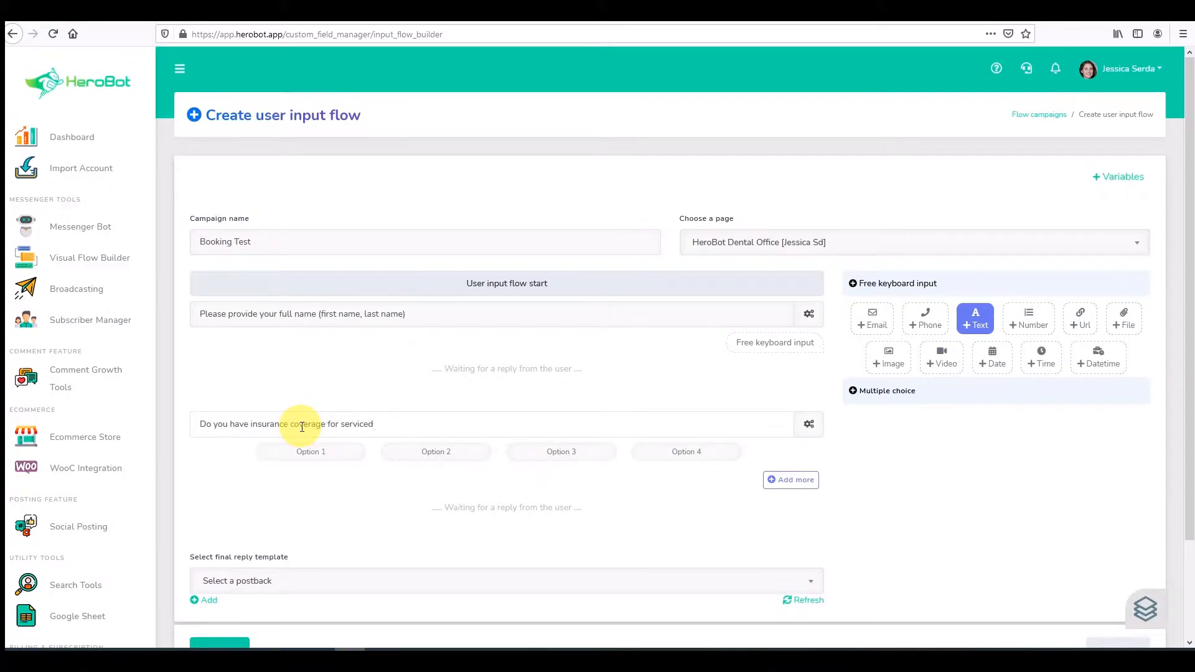
key("BackSpace")
key("BackSpace")
type("s required?")
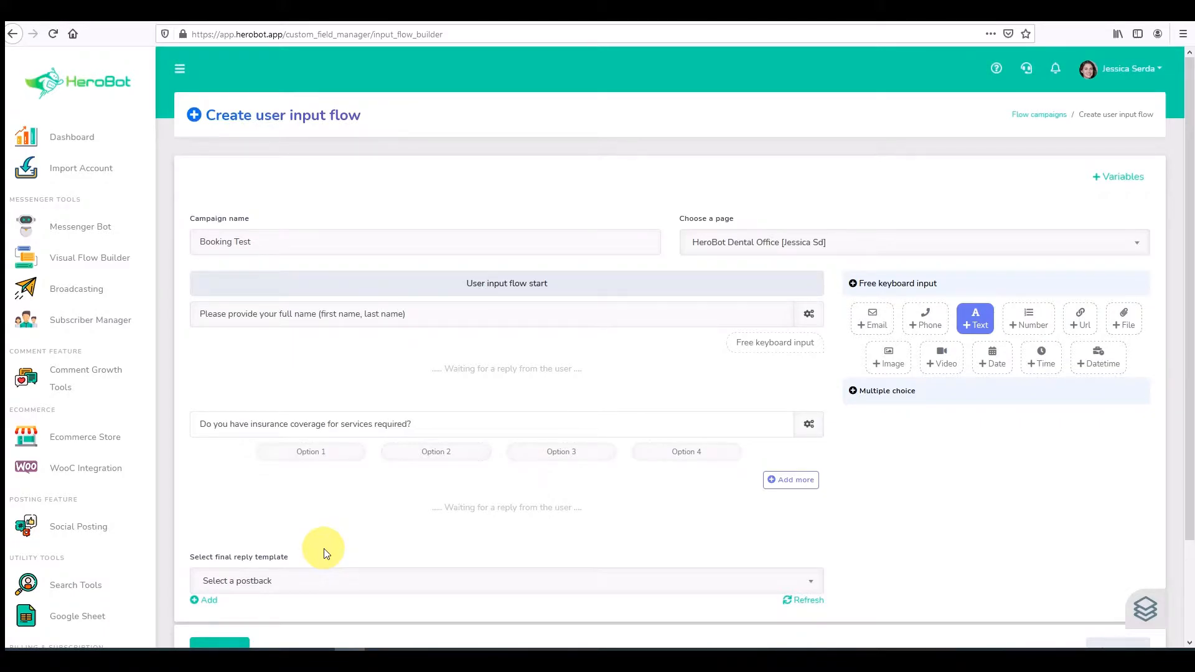
Step: Fill in the insurance question's first three answer options as "Yes", "No" and "Don't Know"
left_click(325, 452)
type("Yes")
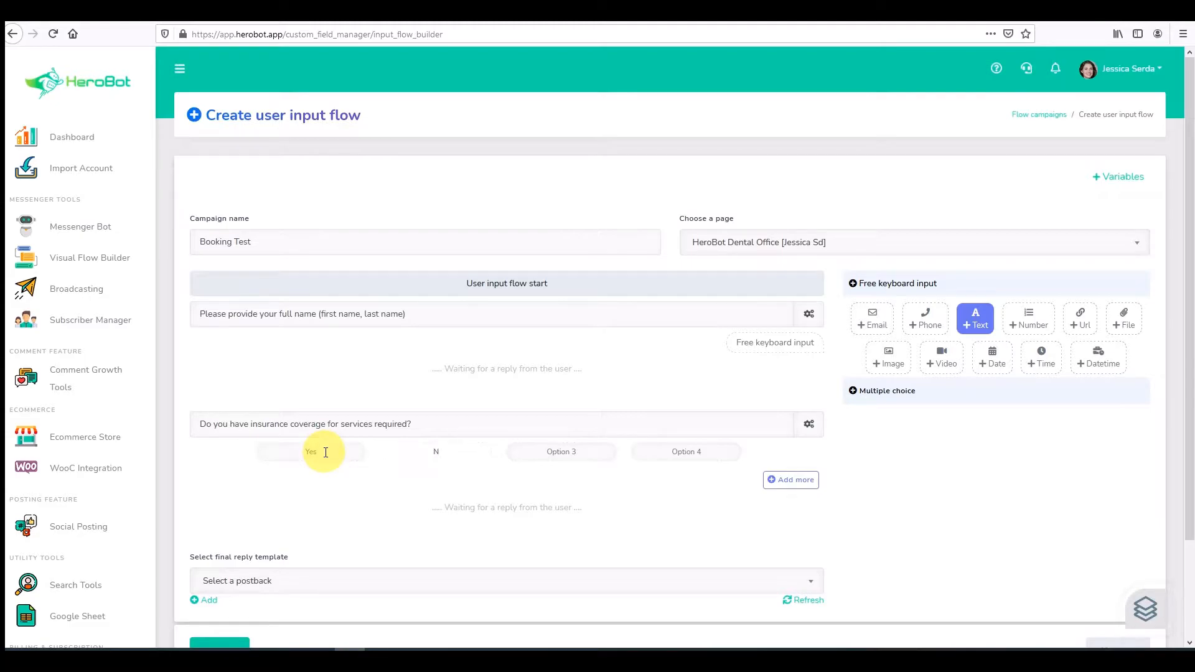
key("Tab")
type("Don't Know")
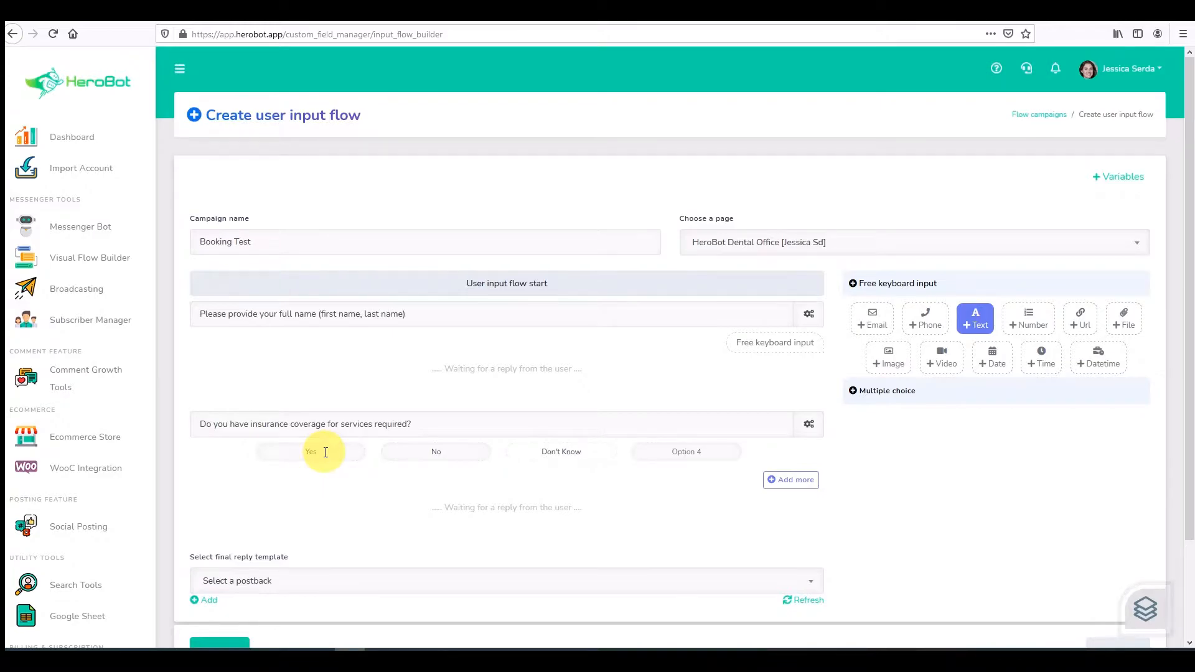
Step: Save the insurance question's reply to a new custom field named "insurance-covearge" and collapse its settings
left_click(809, 424)
left_click(640, 498)
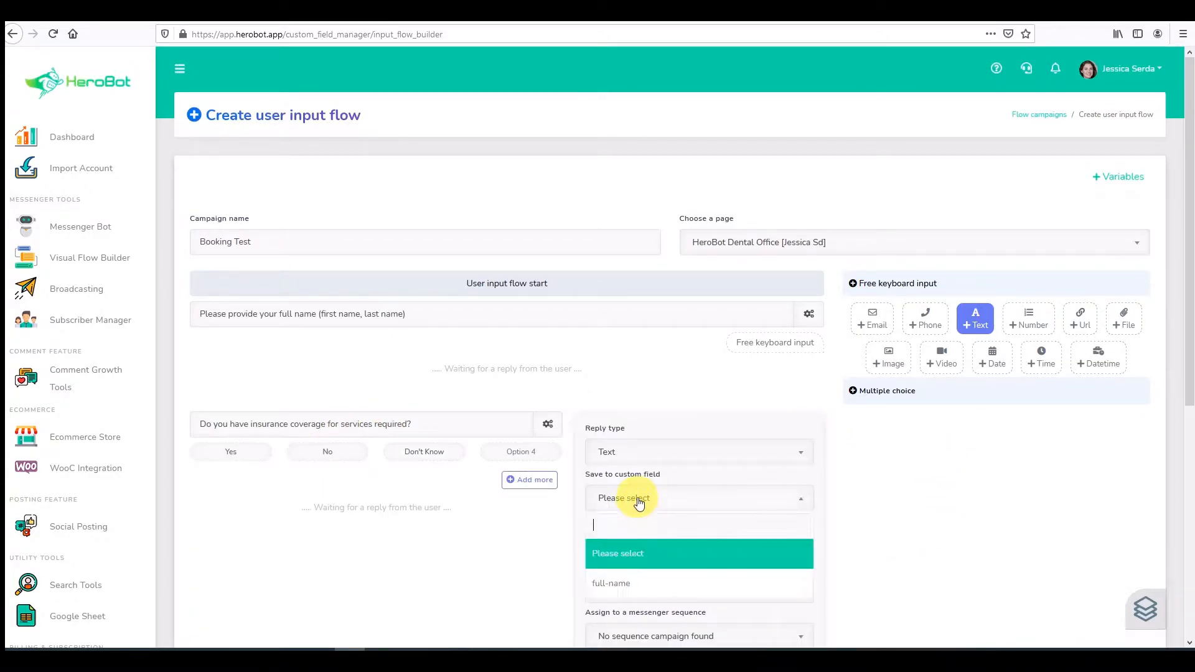
type("in")
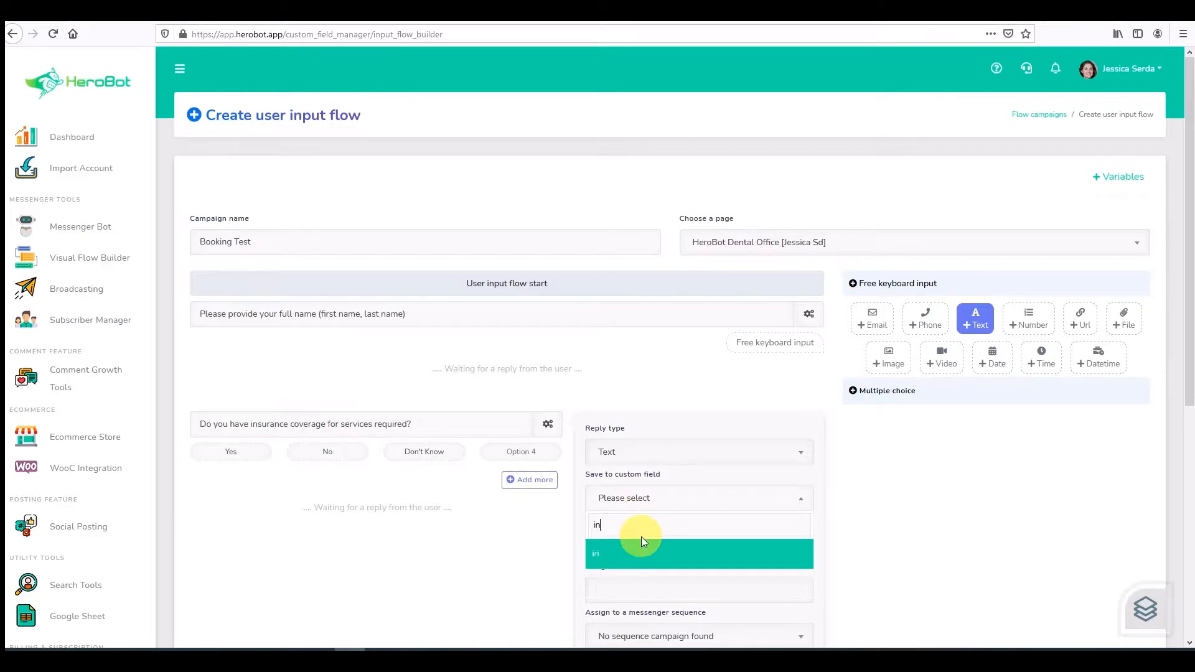
type("surance-covearge")
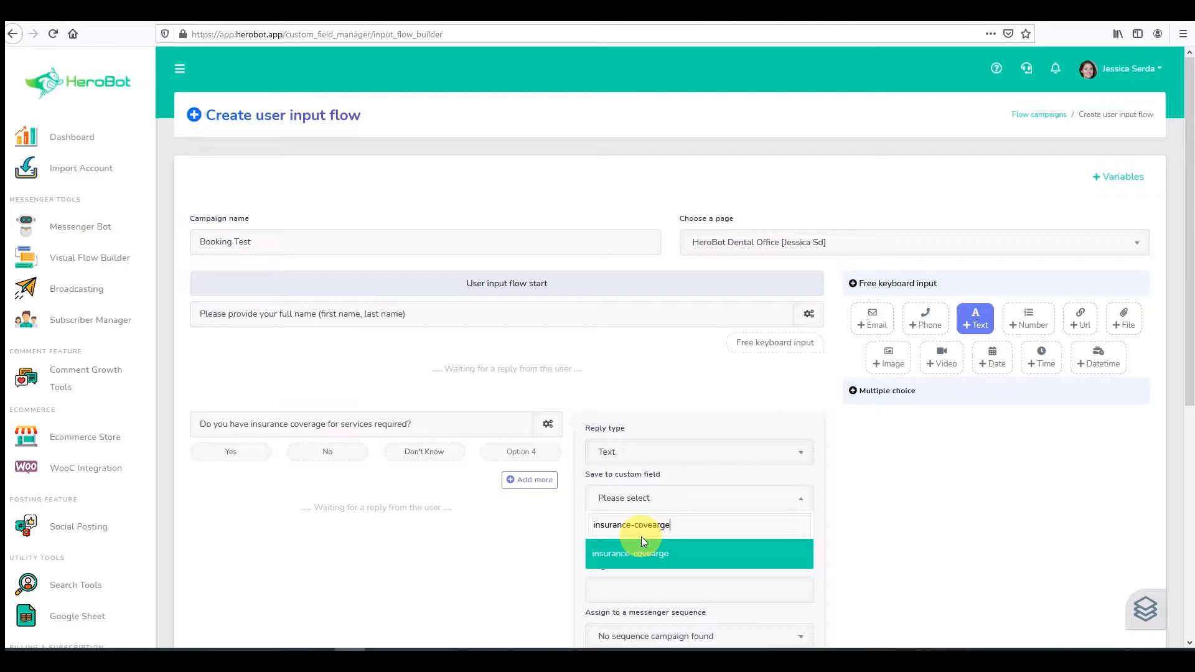
left_click(650, 547)
scroll(650, 545, "down", 1)
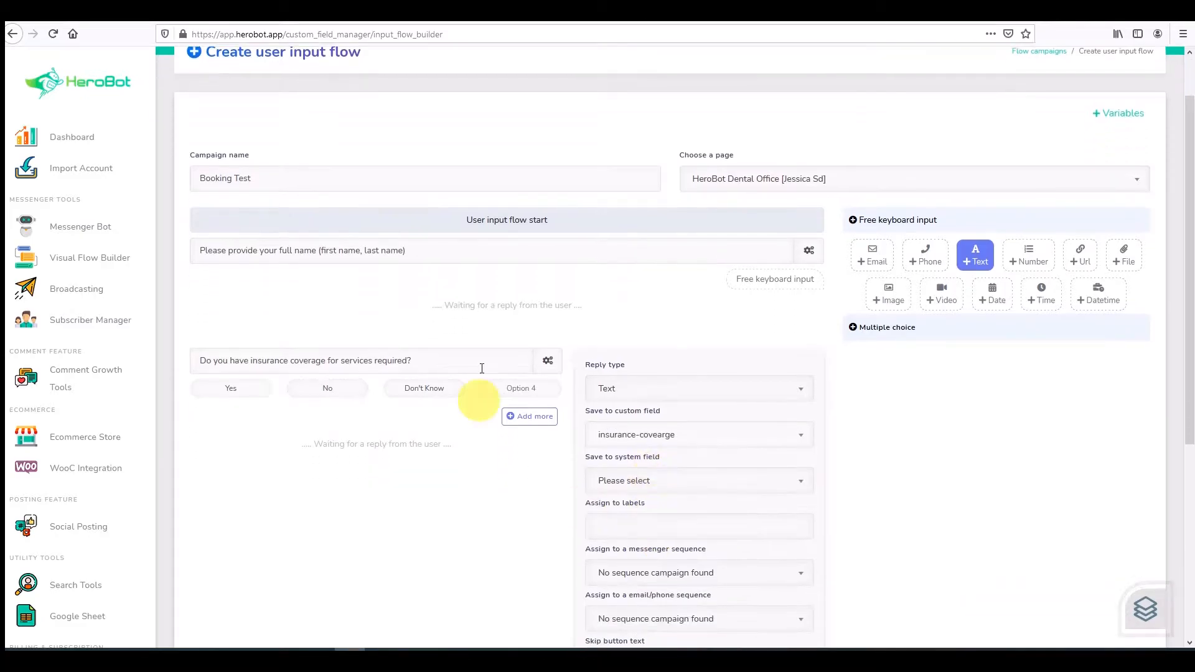
left_click(549, 362)
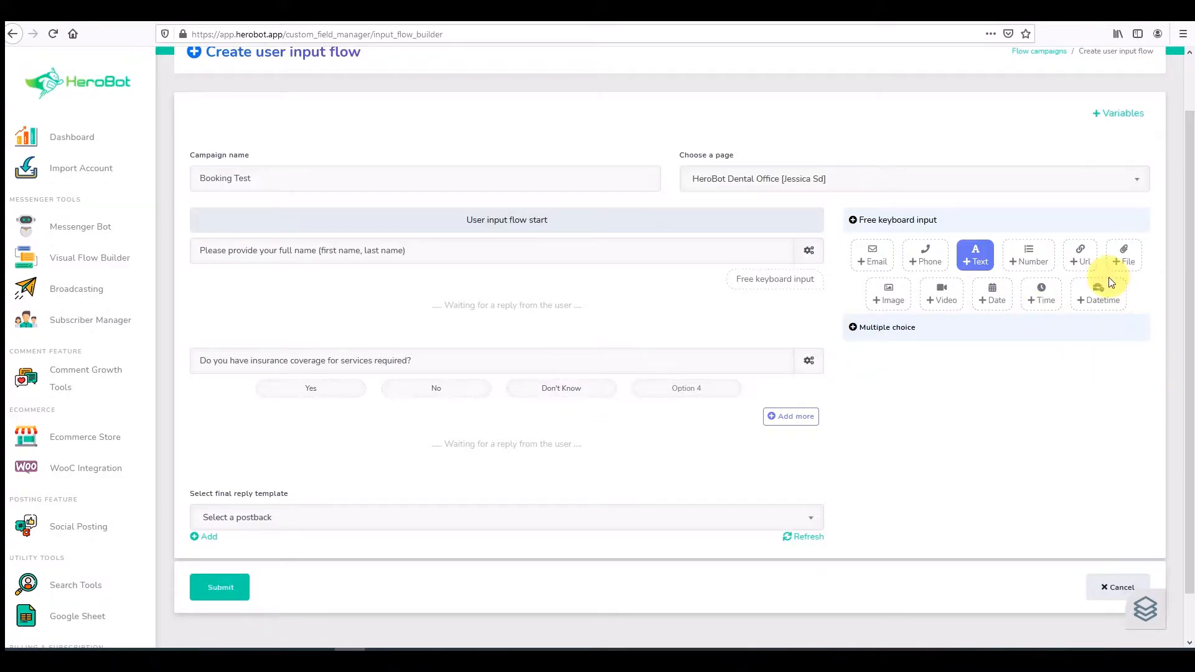
Step: Add a phone question reading "PLease provide your phone number if different from one shown below:"
scroll(902, 262, "up", 1)
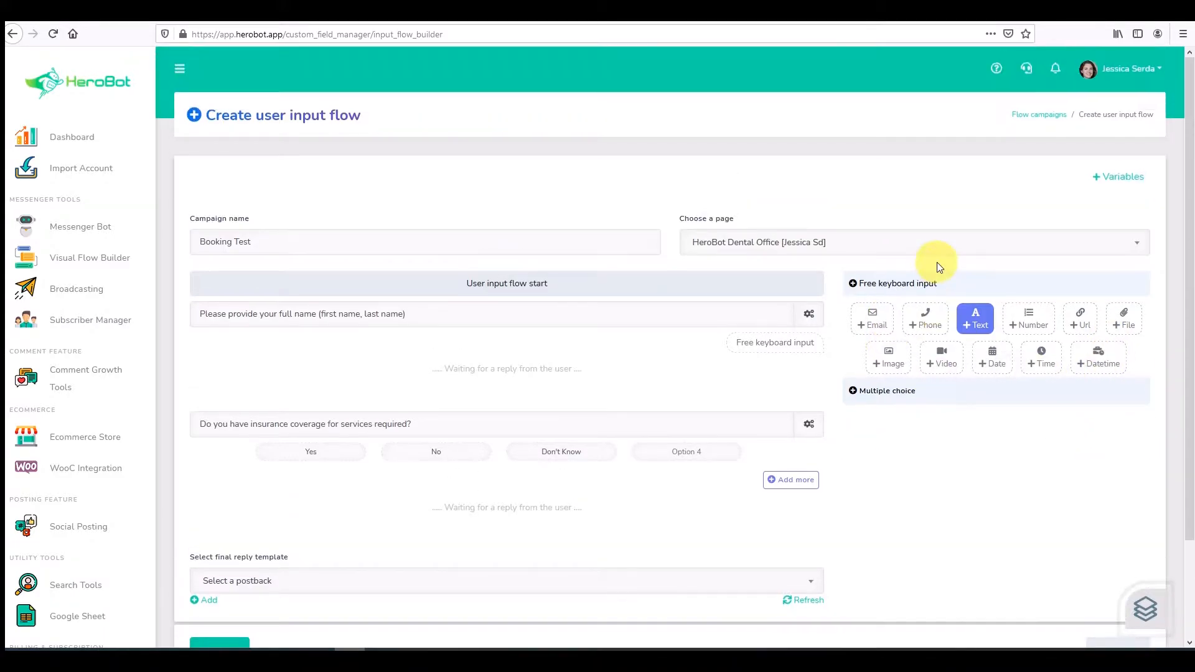
left_click(927, 325)
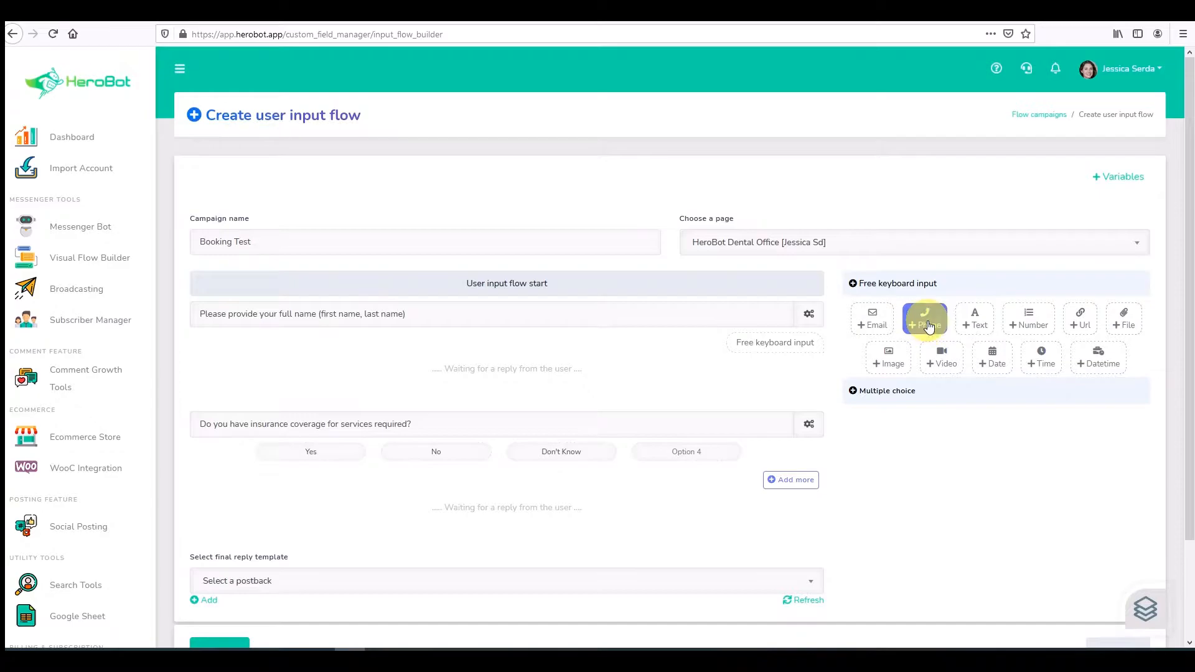
scroll(374, 480, "down", 2)
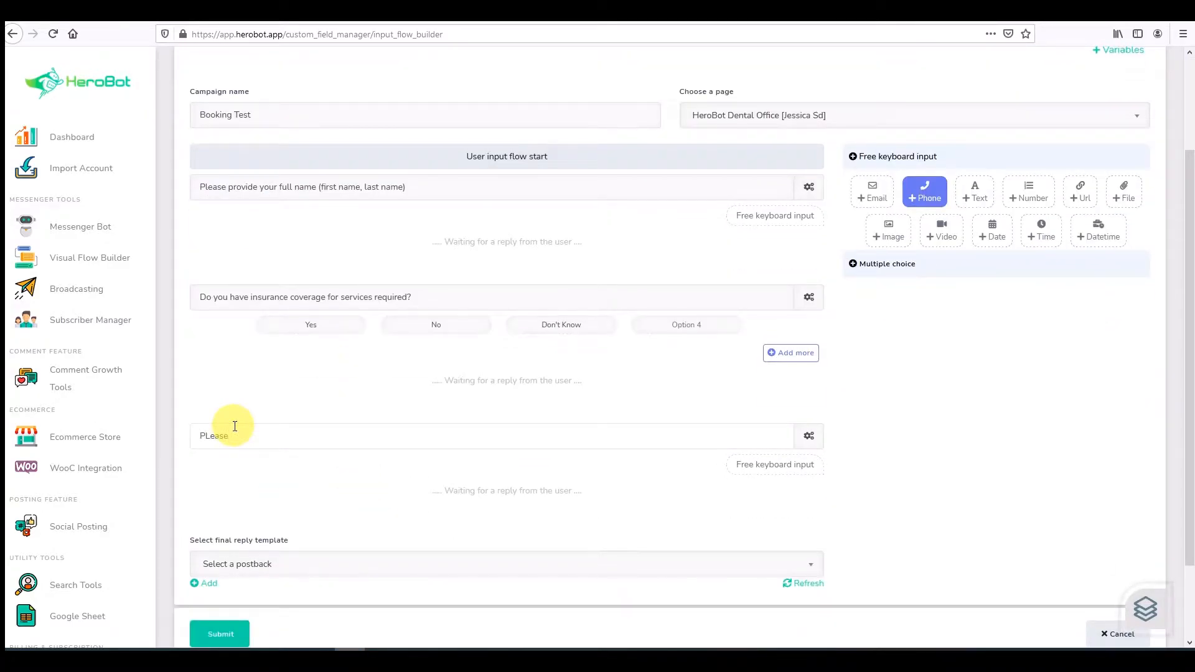
type("ide your phone number if different  from one shown below:")
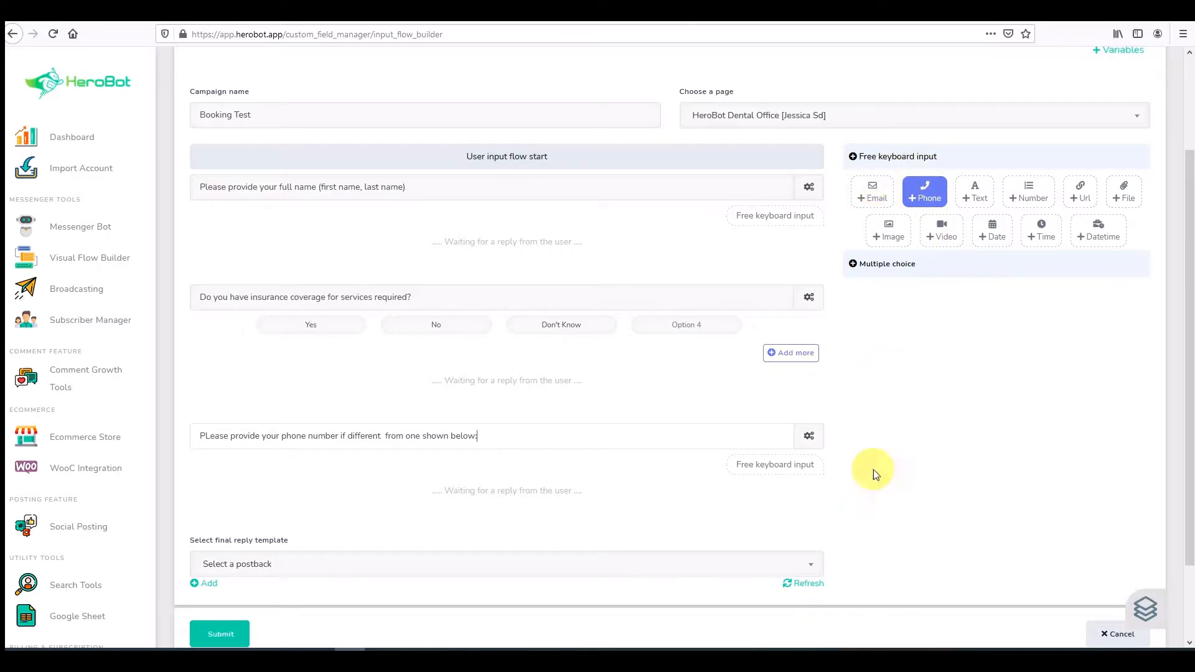
Step: Attach the phone quick-reply to the phone number question in its reply settings
left_click(807, 435)
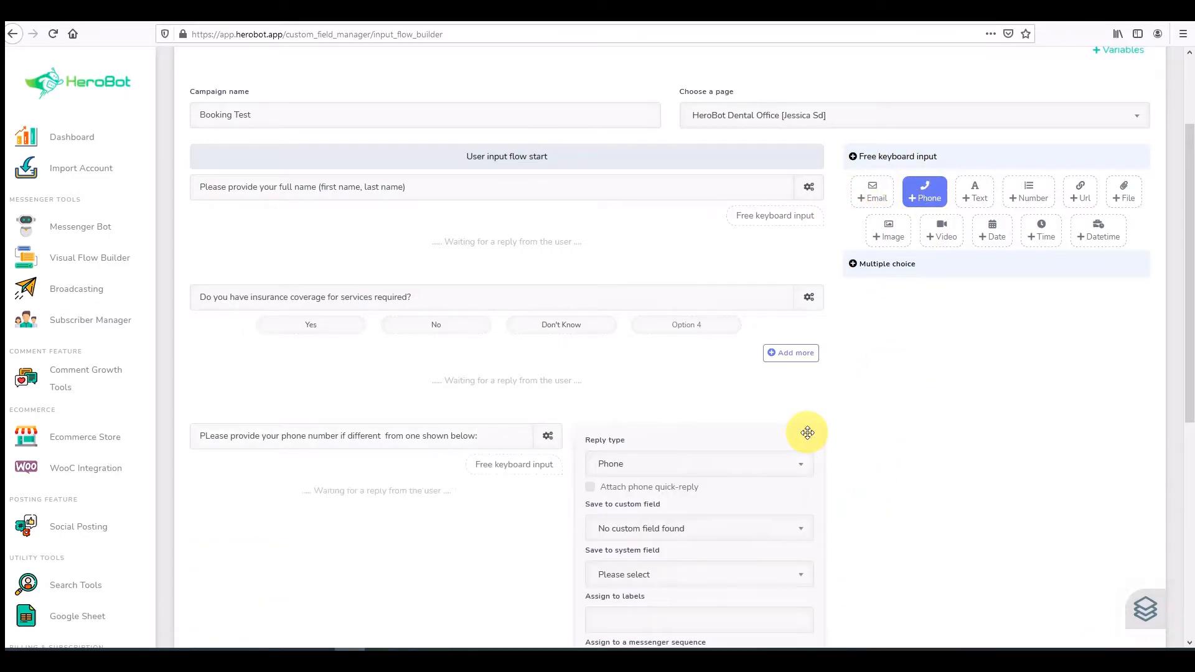
left_click(589, 487)
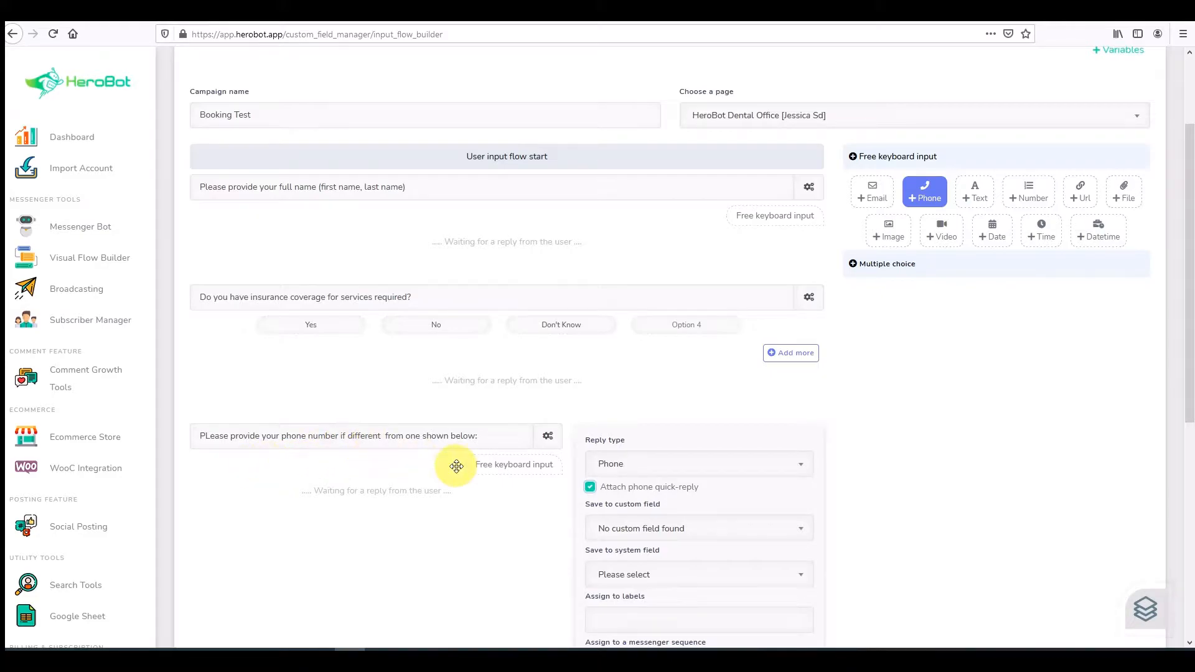
scroll(637, 484, "down", 1)
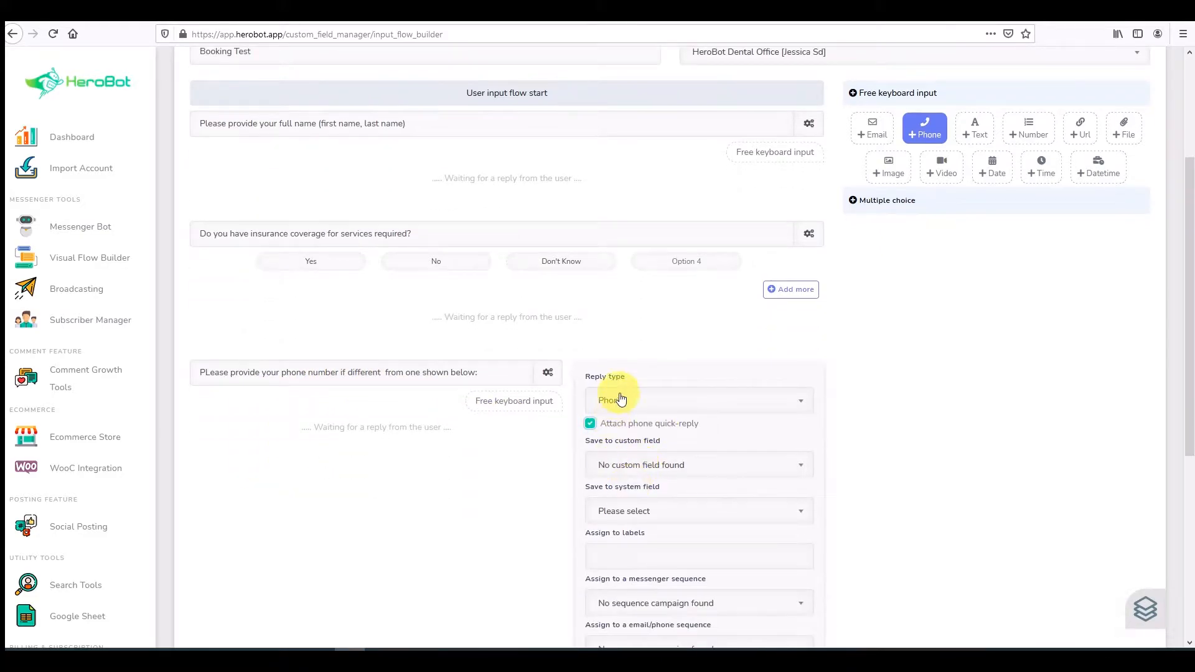
Step: Save the phone question's reply to a new custom field named "phone-user" and collapse its settings
left_click(610, 465)
type("phone-user")
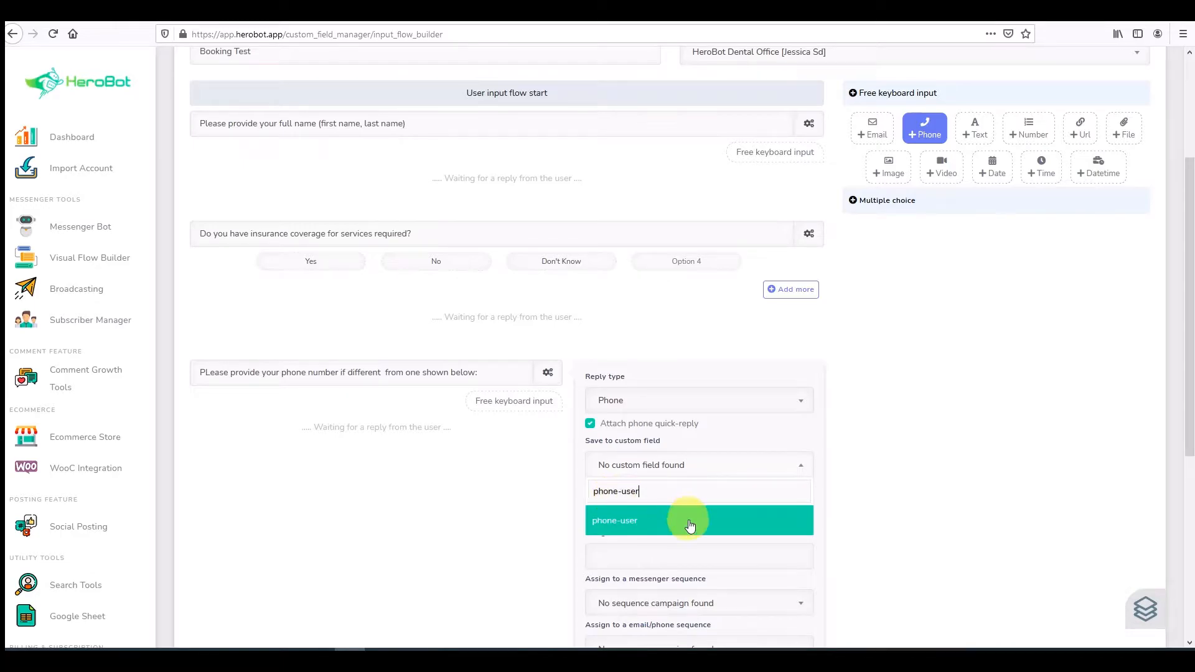
key("Return")
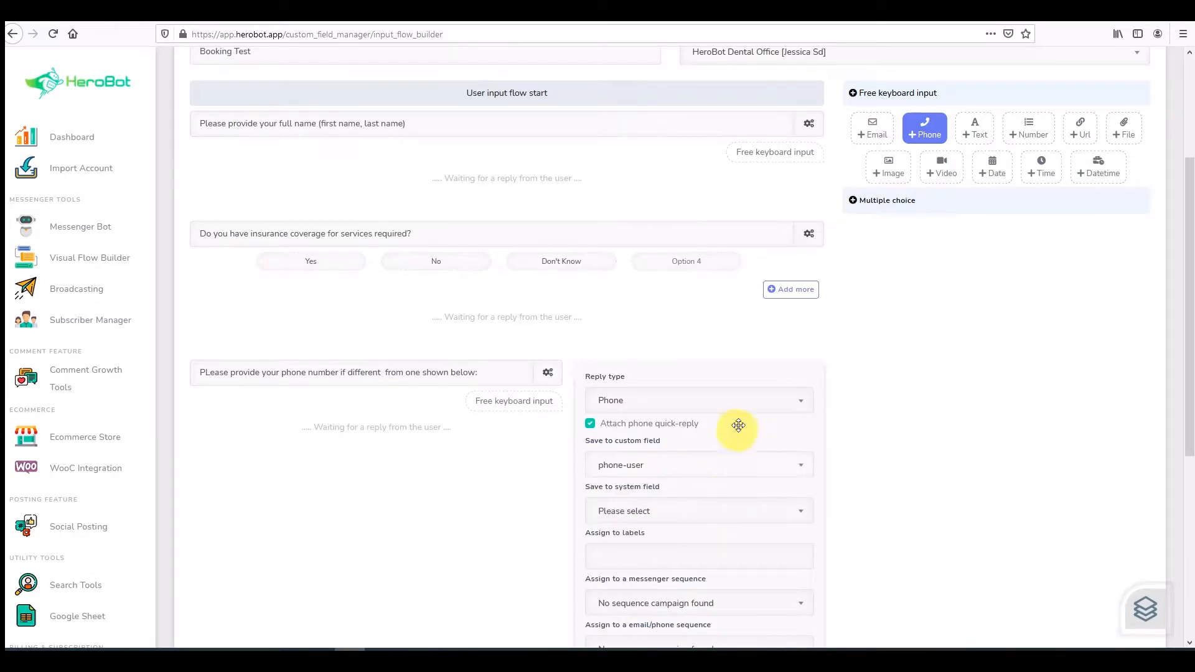
left_click(550, 375)
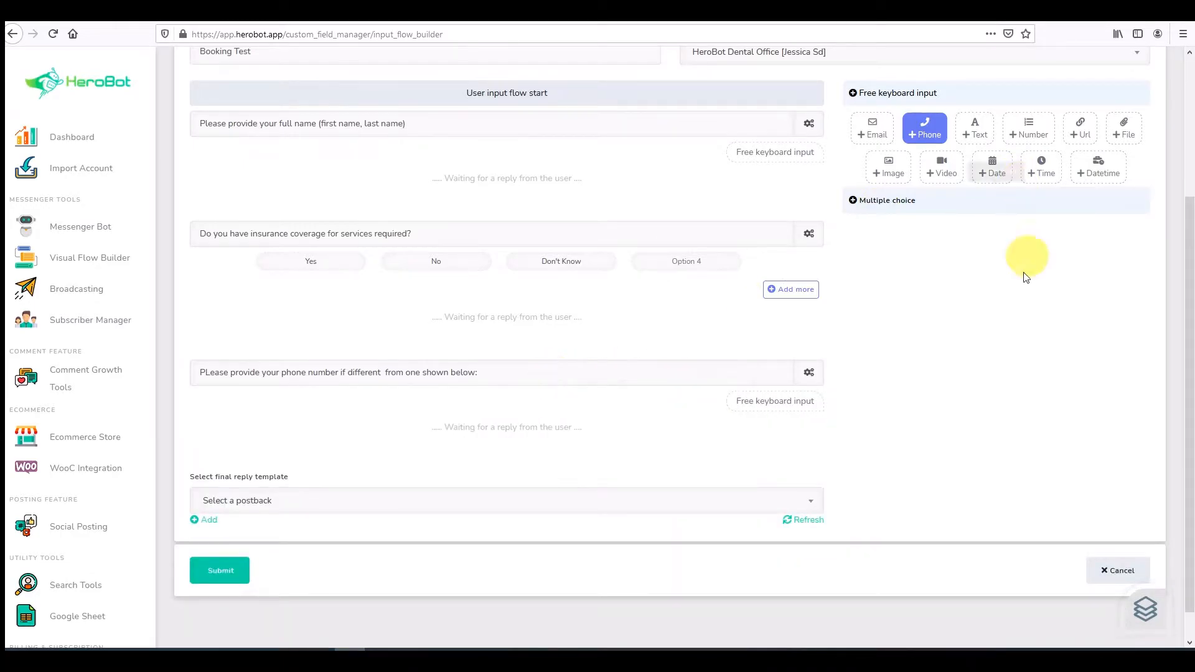
Step: Add an email question to the flow and correct the phone question's first word to "Please"
left_click(872, 127)
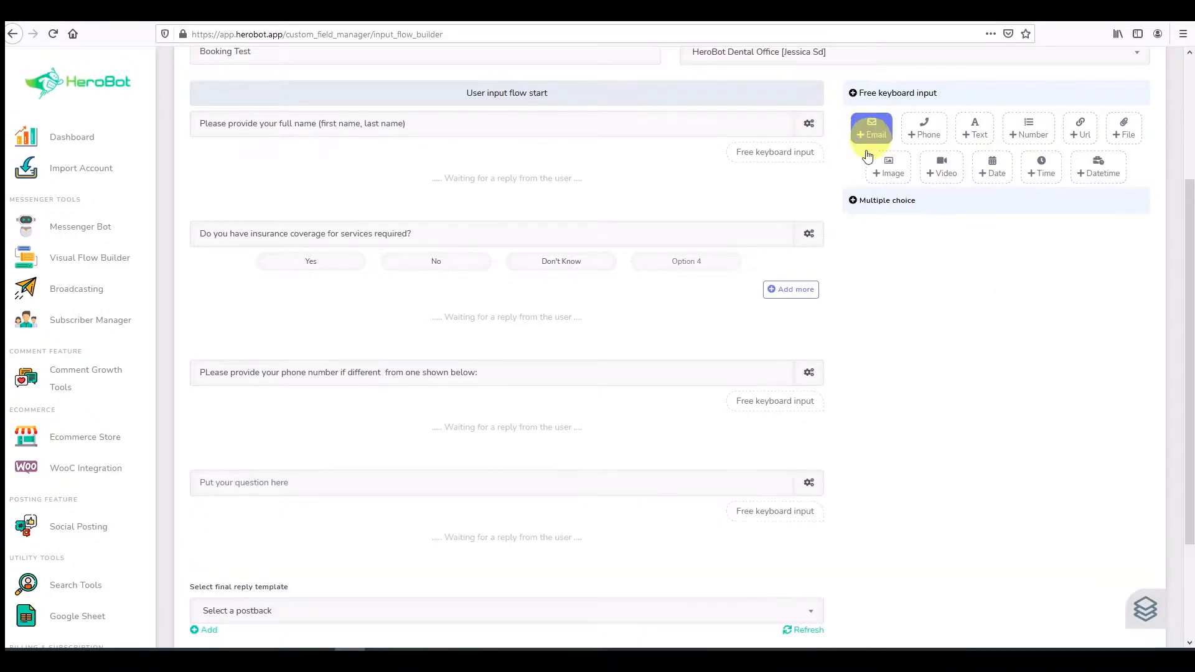
scroll(238, 407, "down", 2)
double_click(239, 309)
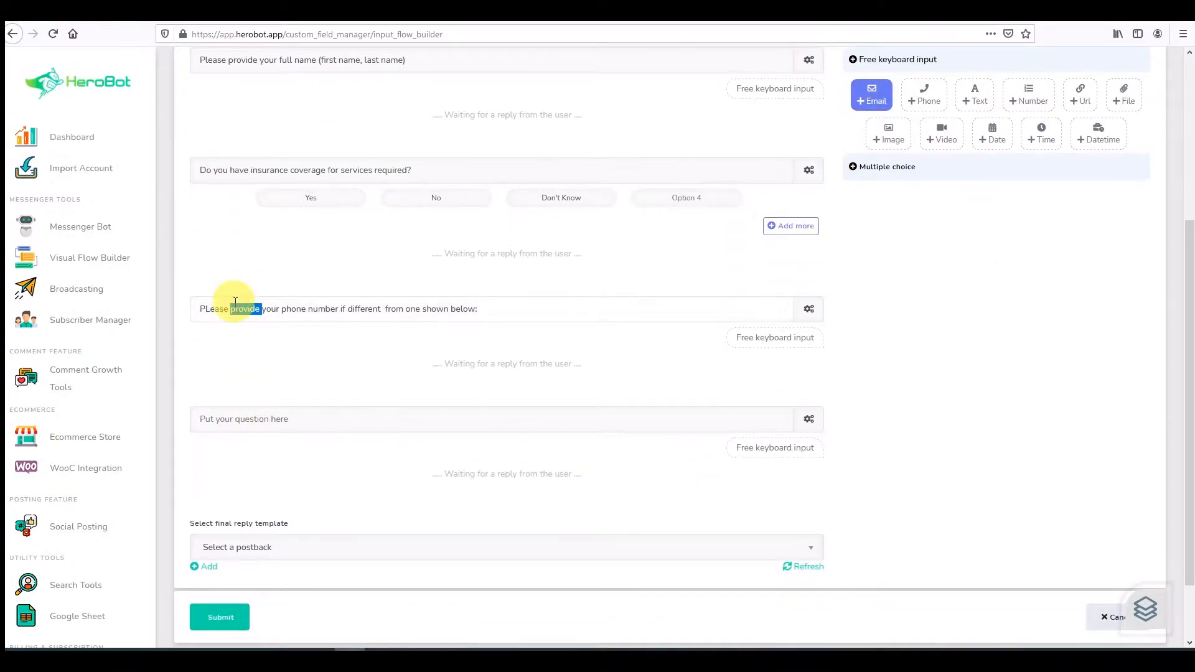
key("BackSpace")
type("l")
Step: Copy the phone question's text into the email question and reword it as "Please provide your email address if different from one shown below:"
triple_click(313, 311)
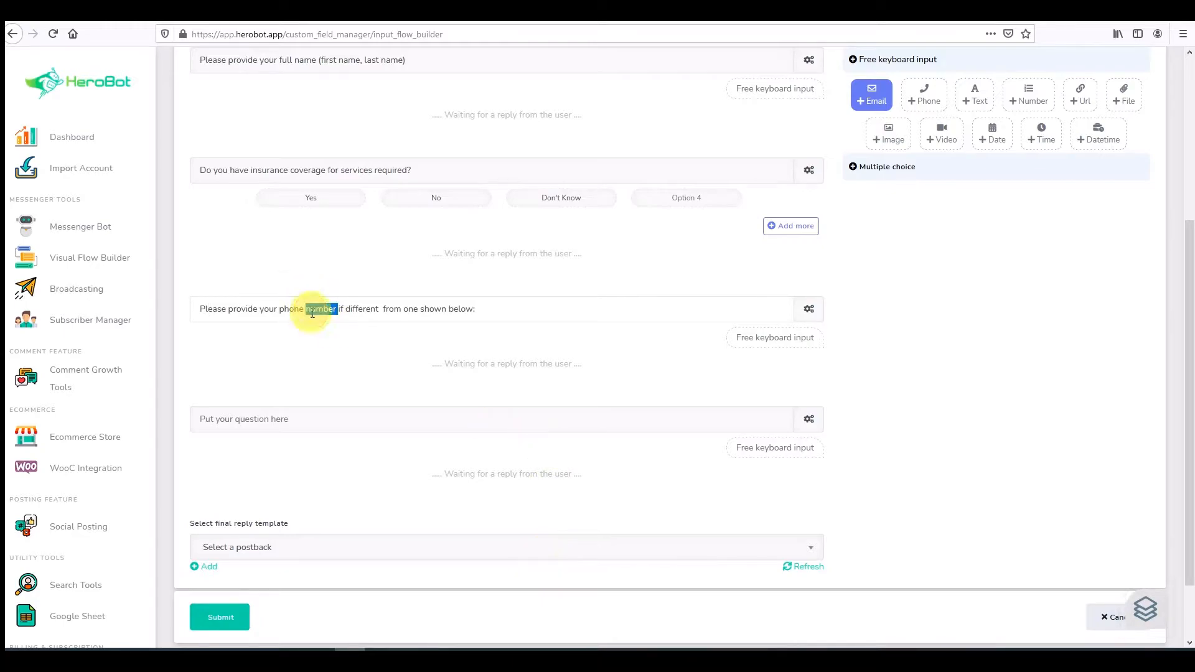
key("ctrl+c")
left_click(235, 419)
key("ctrl+v")
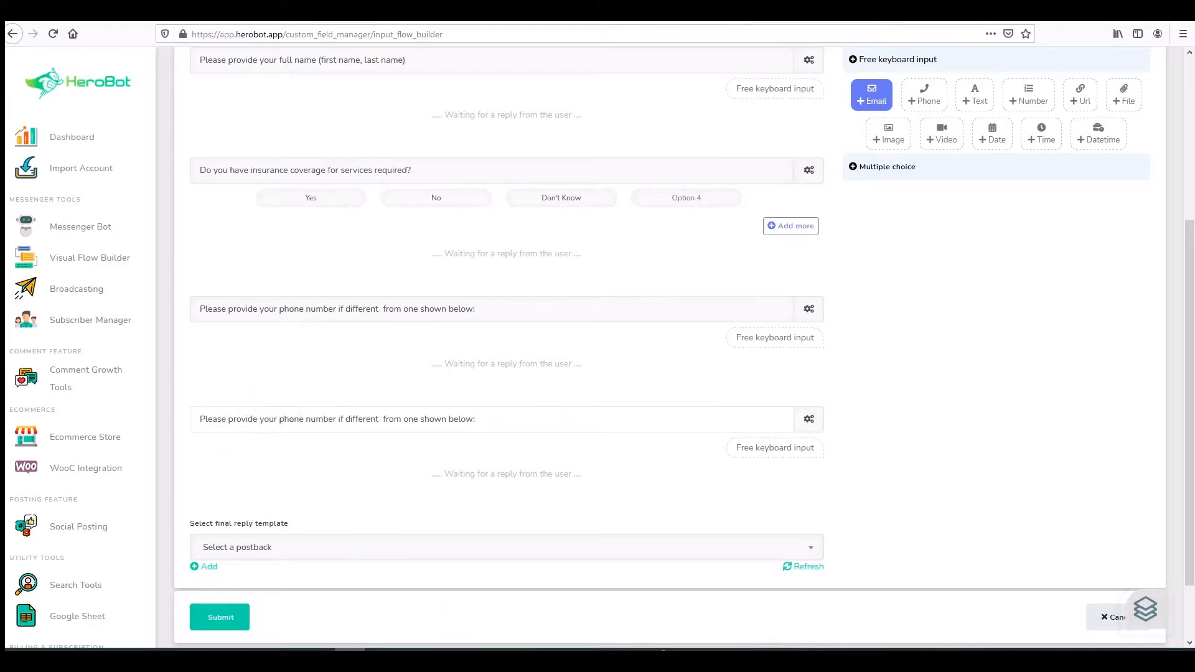
type("email addre")
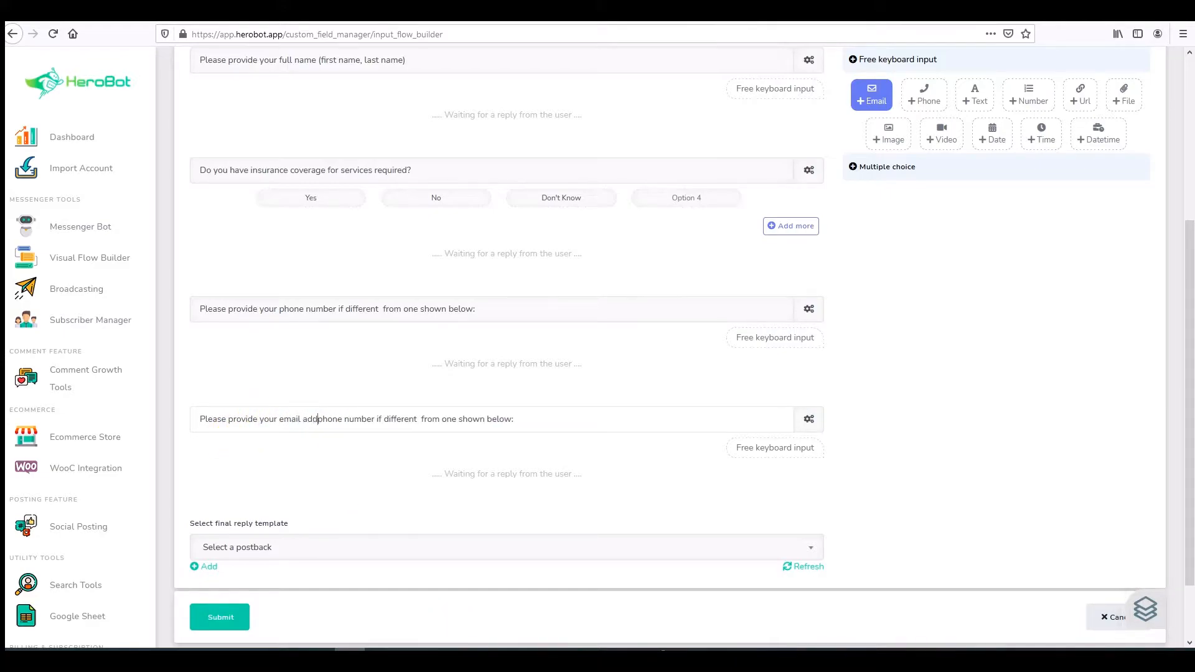
type("ss")
key("Delete")
key("Delete")
key("Delete")
key("Delete")
key("Delete")
key("Delete")
key("Delete")
key("Delete")
key("Delete")
key("Delete")
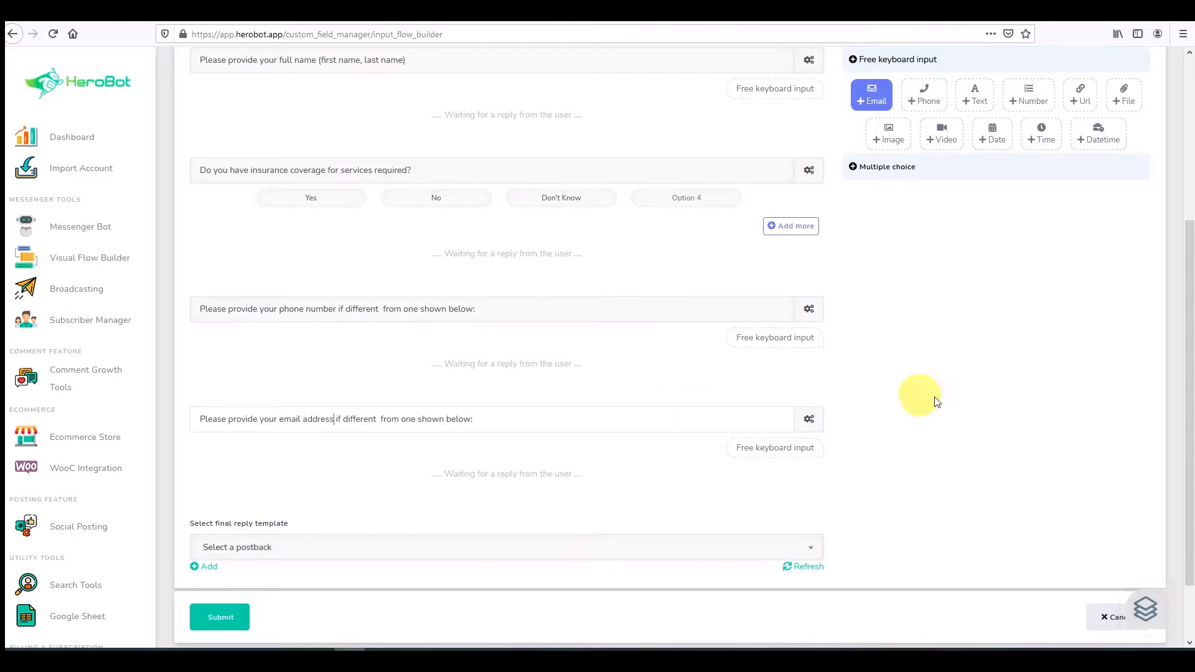
Step: Attach the email quick-reply to the email question, save its reply to a new custom field "email-user", and collapse its settings
left_click(800, 428)
left_click(590, 470)
scroll(722, 482, "down", 1)
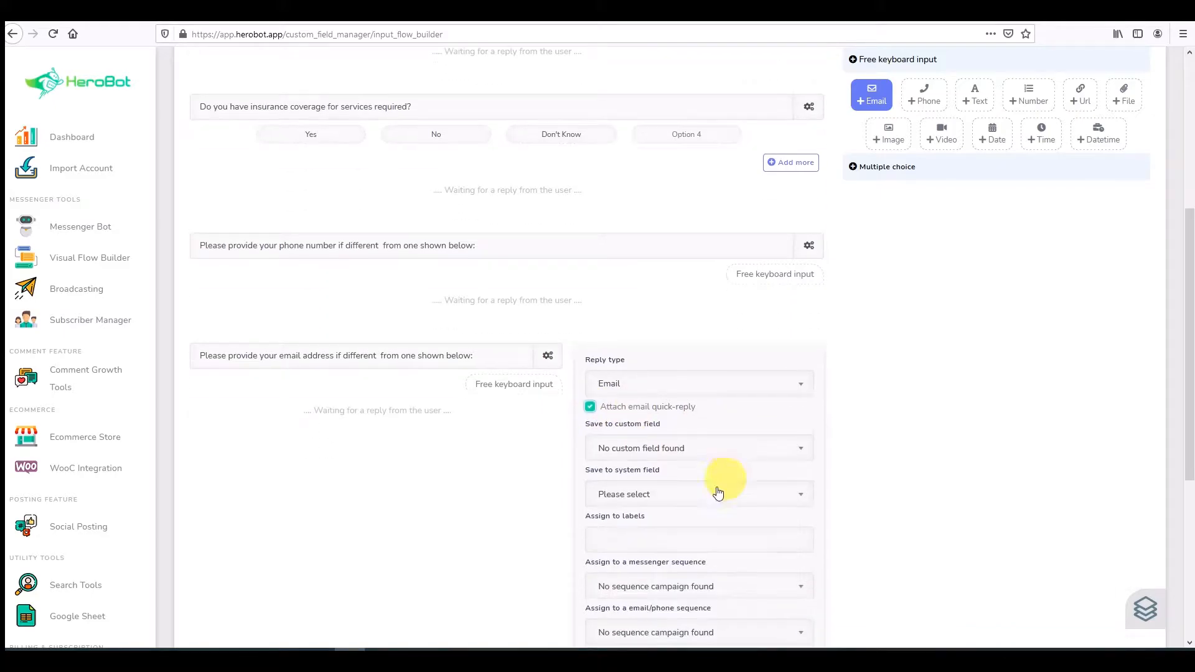
left_click(646, 460)
type("email-user")
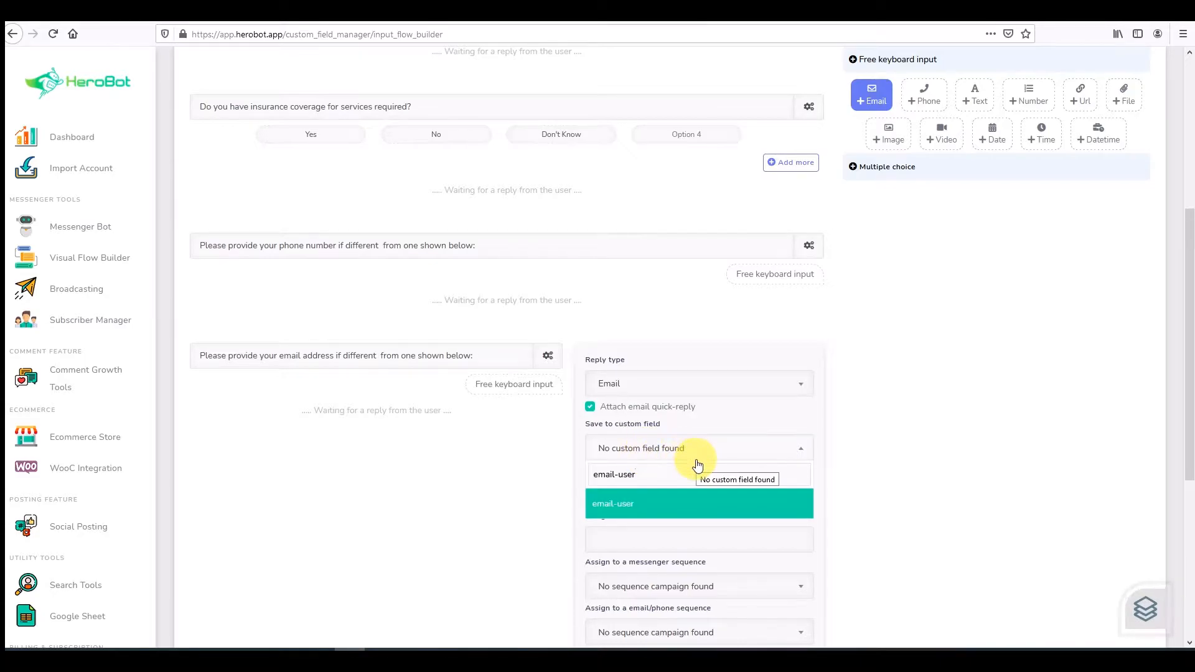
key("Return")
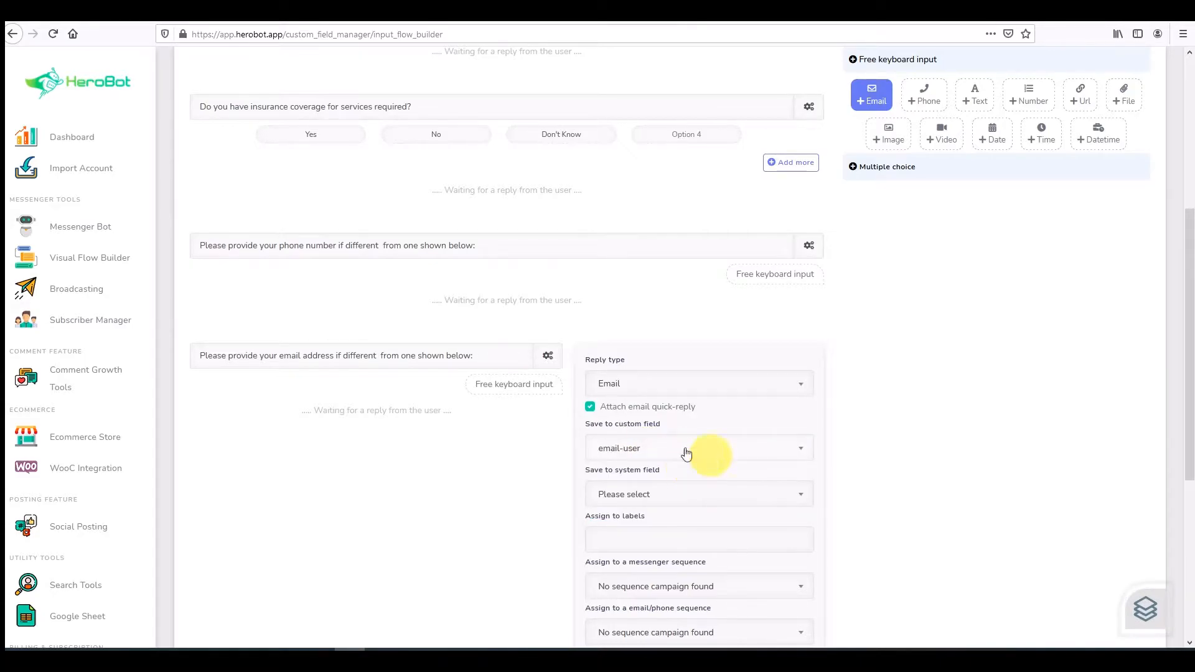
left_click(548, 355)
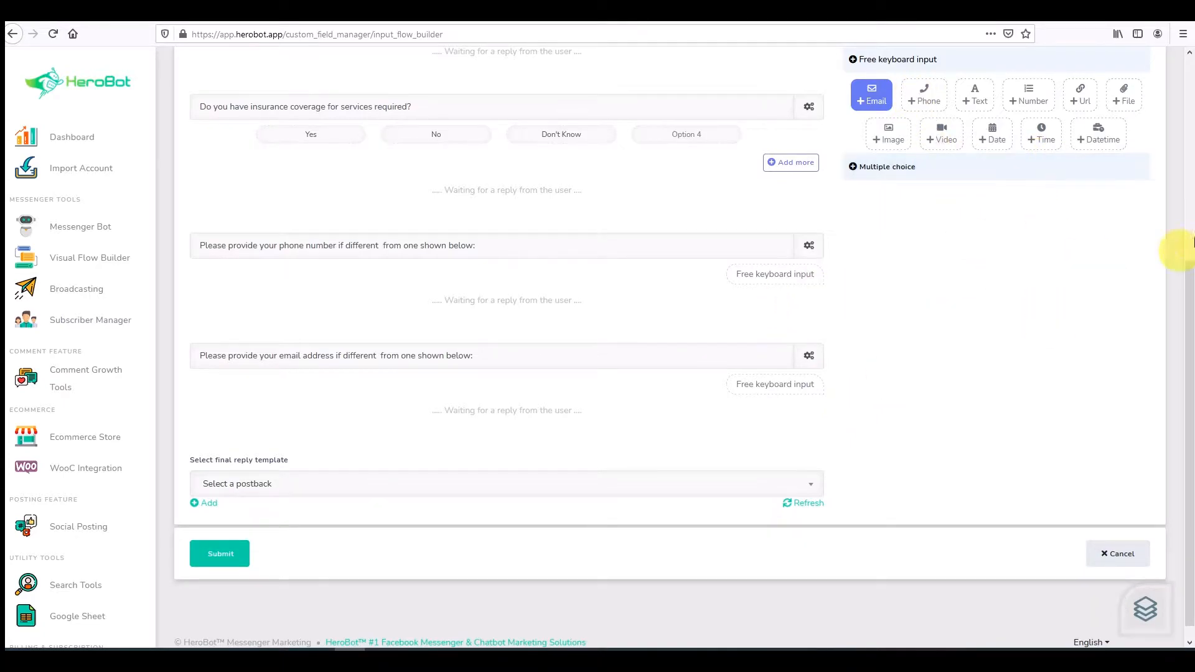
Step: Add a datetime question reading "What is your preferred time and date of visit?"
left_click(1103, 140)
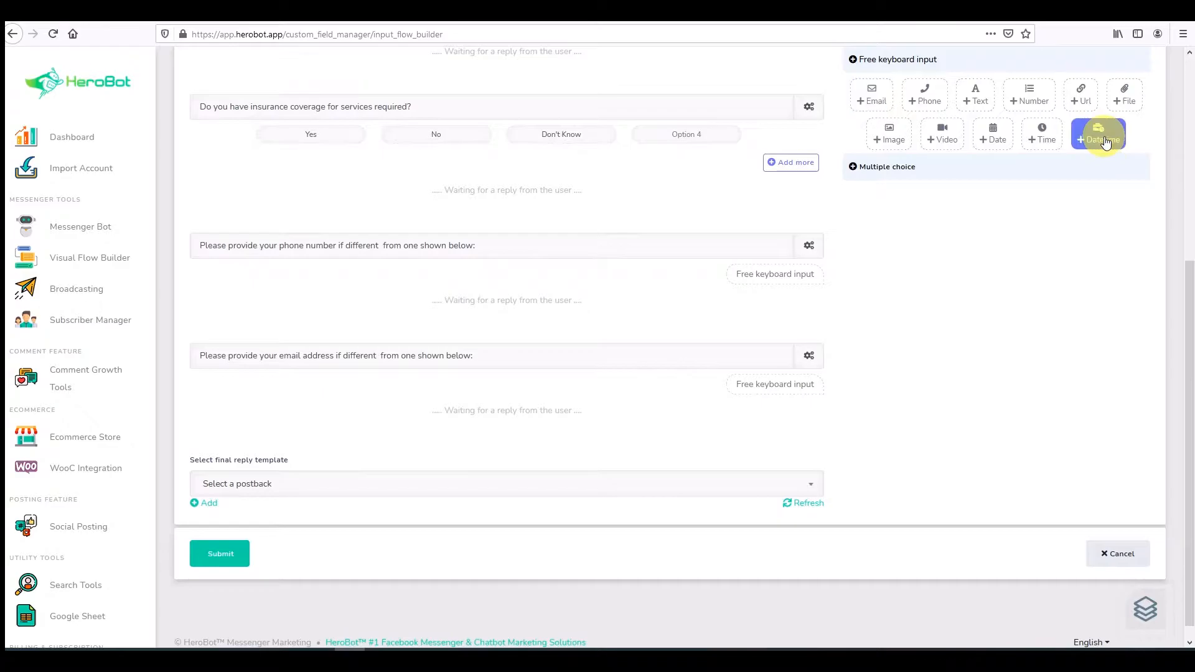
left_click(378, 463)
type("What i")
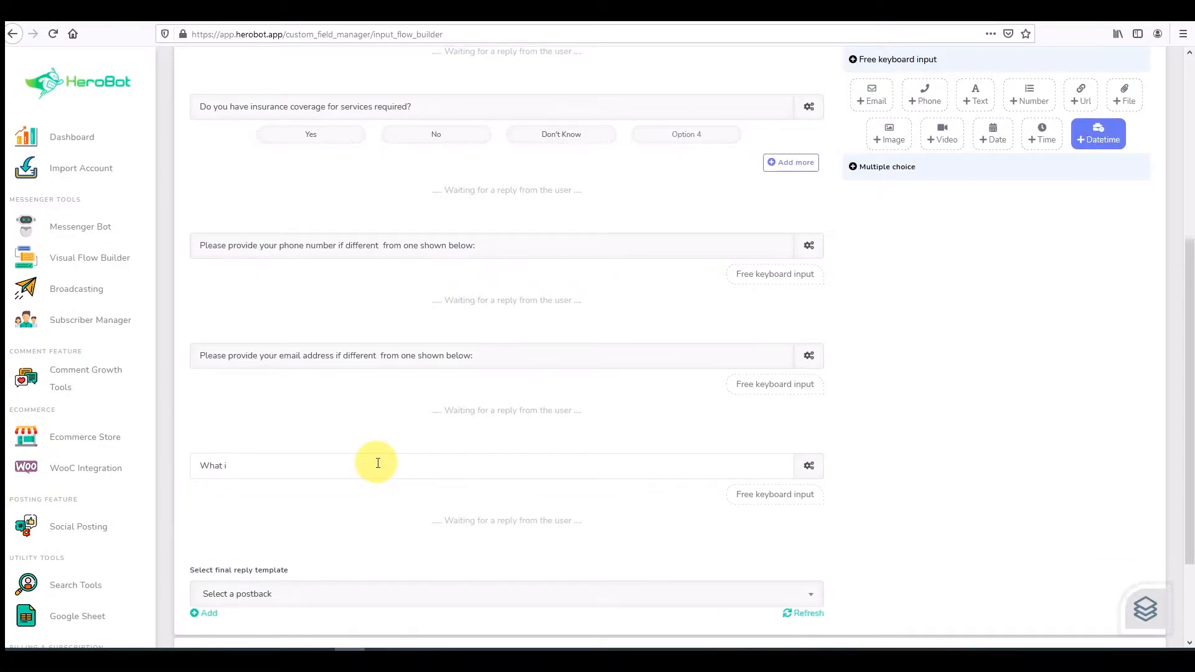
type("s your preferred time and date of visit?")
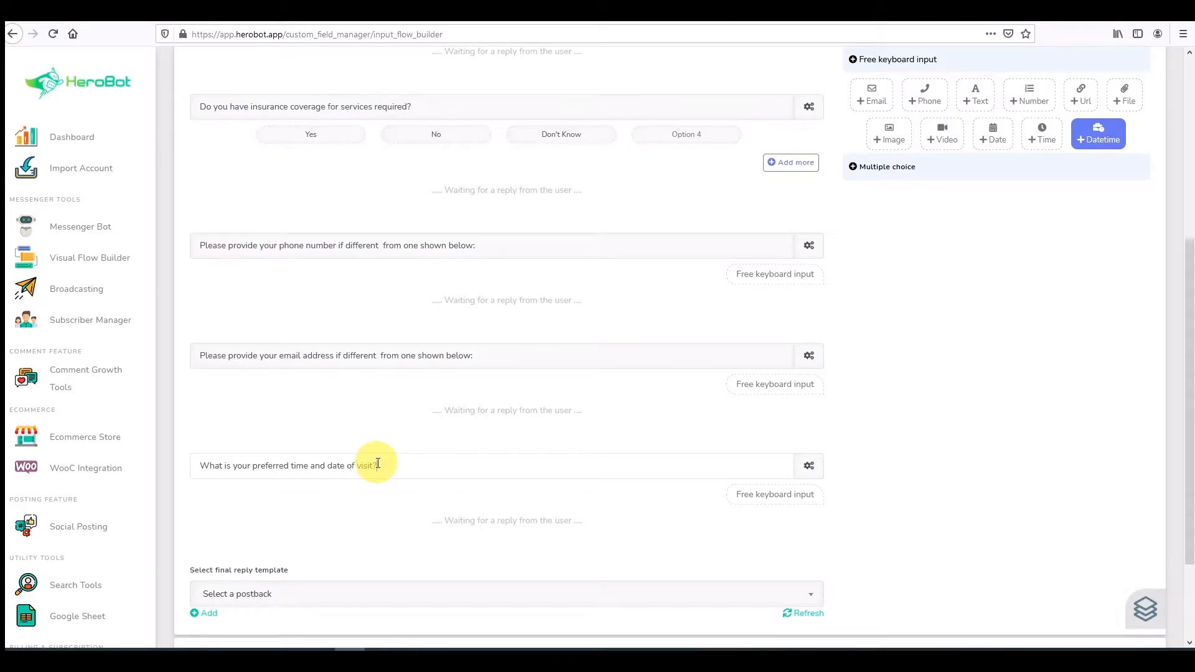
Step: Save the datetime question's reply to a new custom field named "date-time" and collapse its settings
left_click(809, 465)
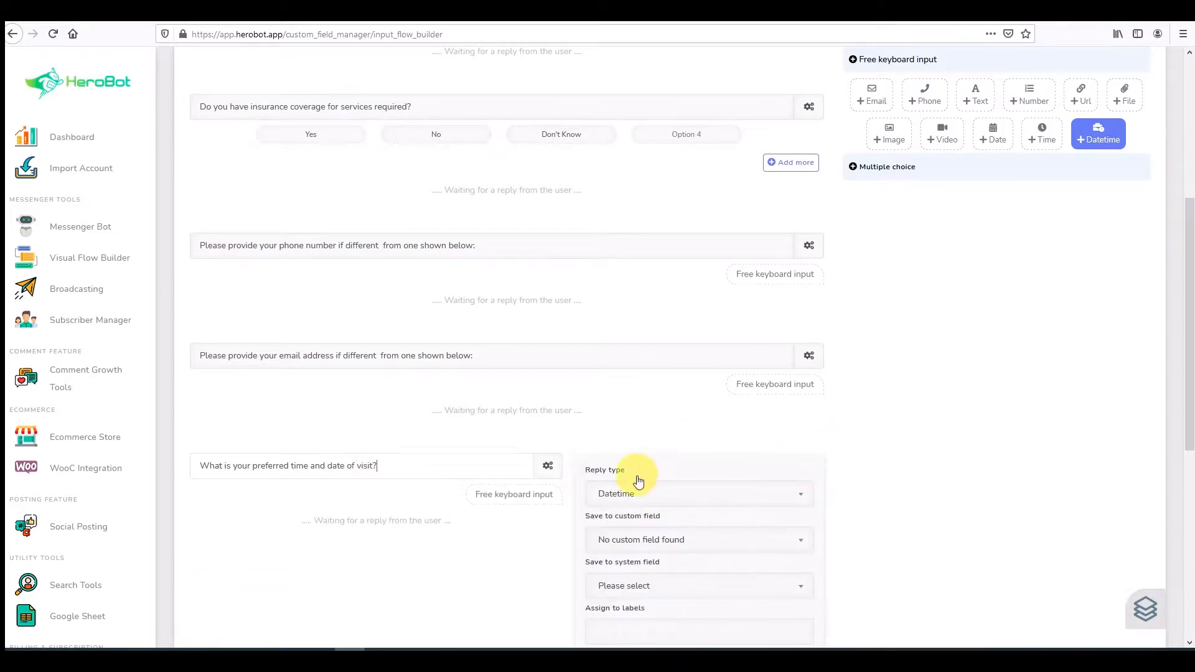
scroll(629, 486, "down", 1)
left_click(610, 479)
type("da")
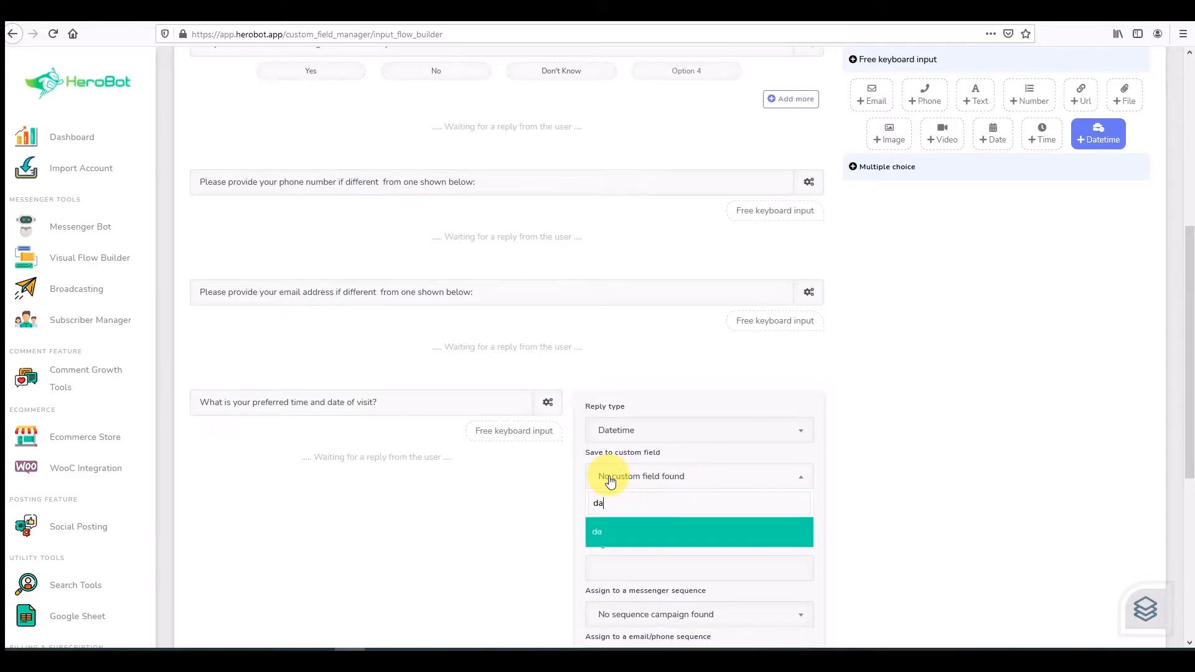
type("te-time")
key("Return")
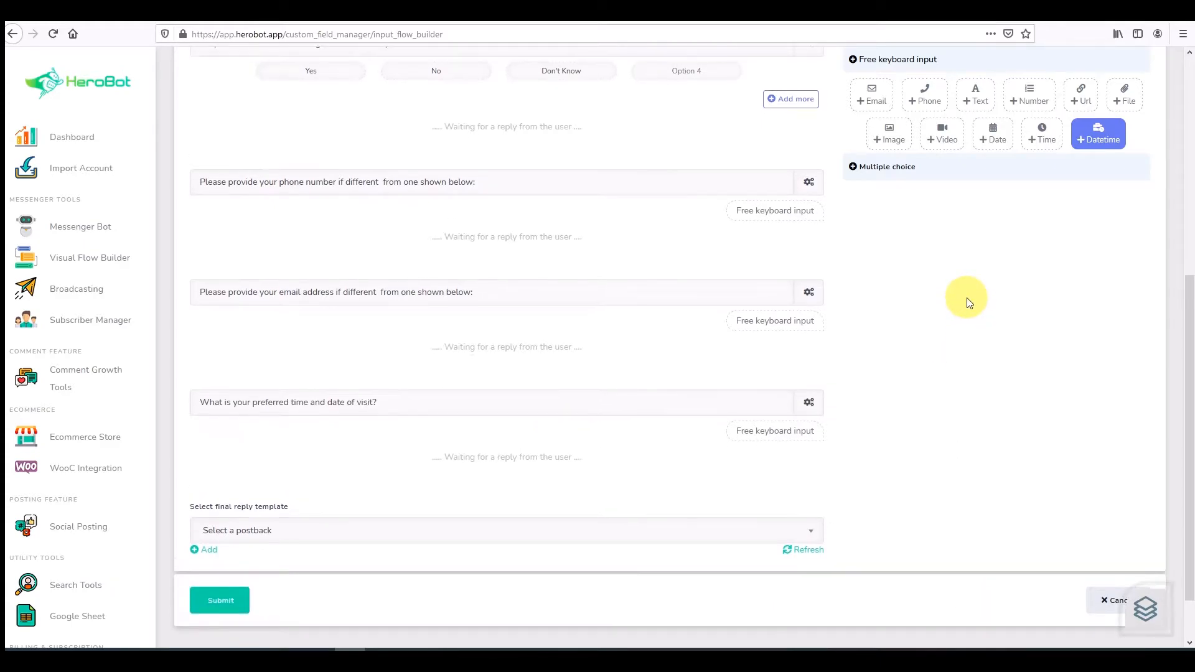
Step: Start a new final reply template and name it "Booking final reply -user"
scroll(302, 400, "up", 1)
scroll(323, 348, "up", 2)
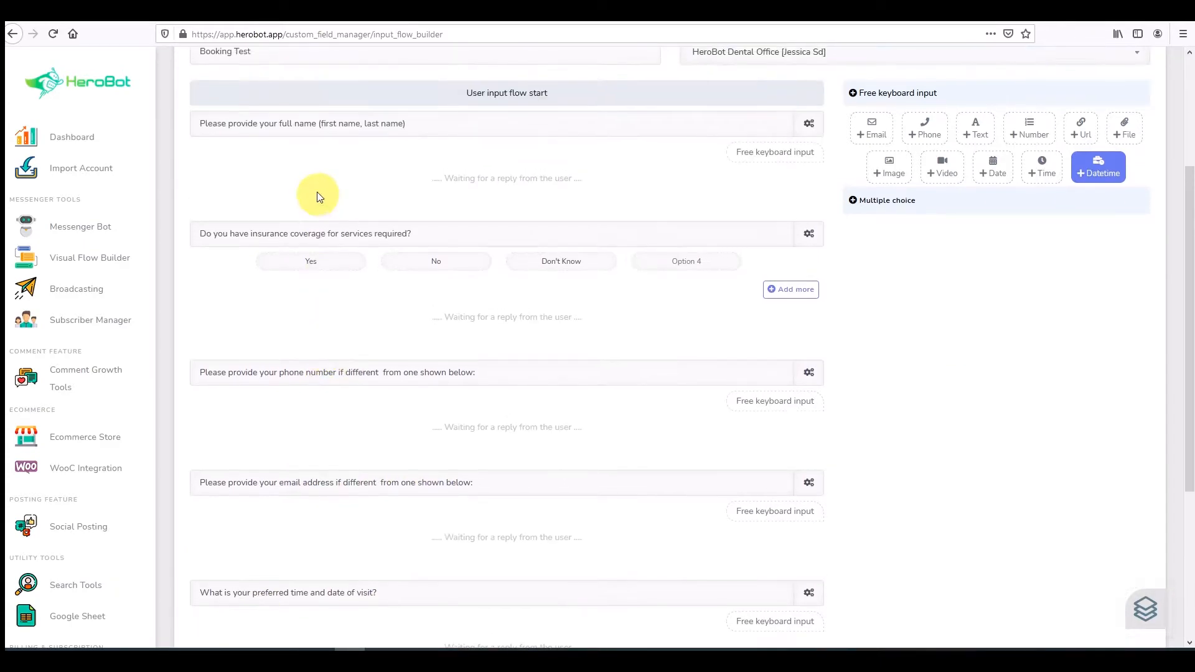
scroll(302, 568, "down", 2)
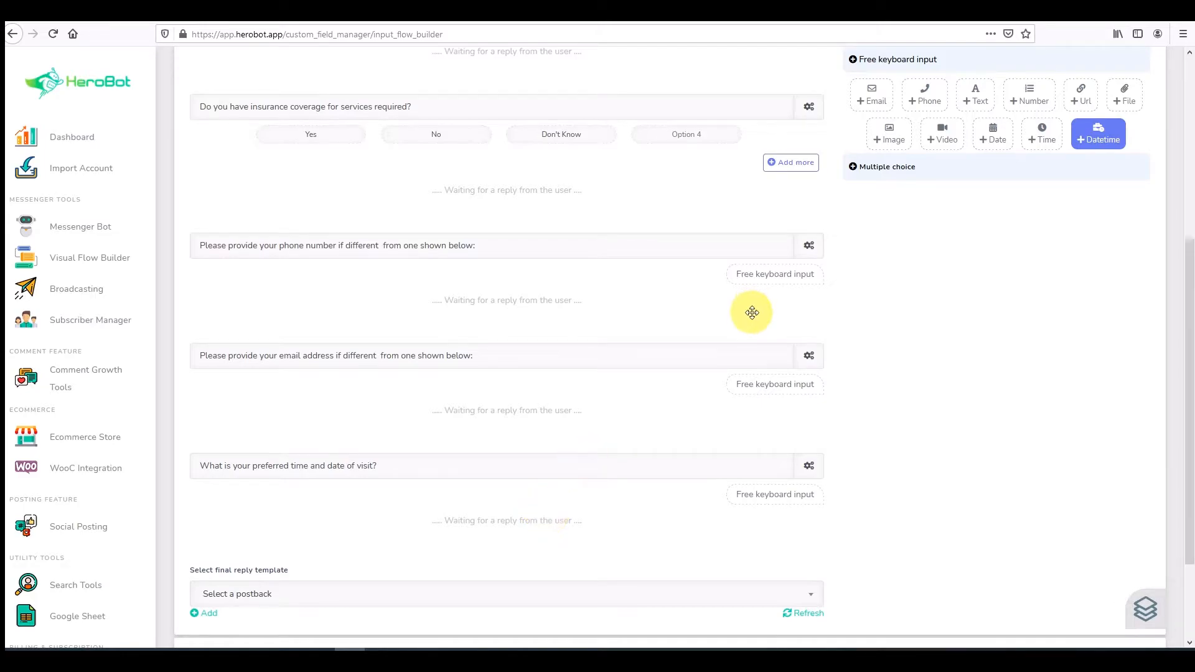
scroll(562, 410, "down", 2)
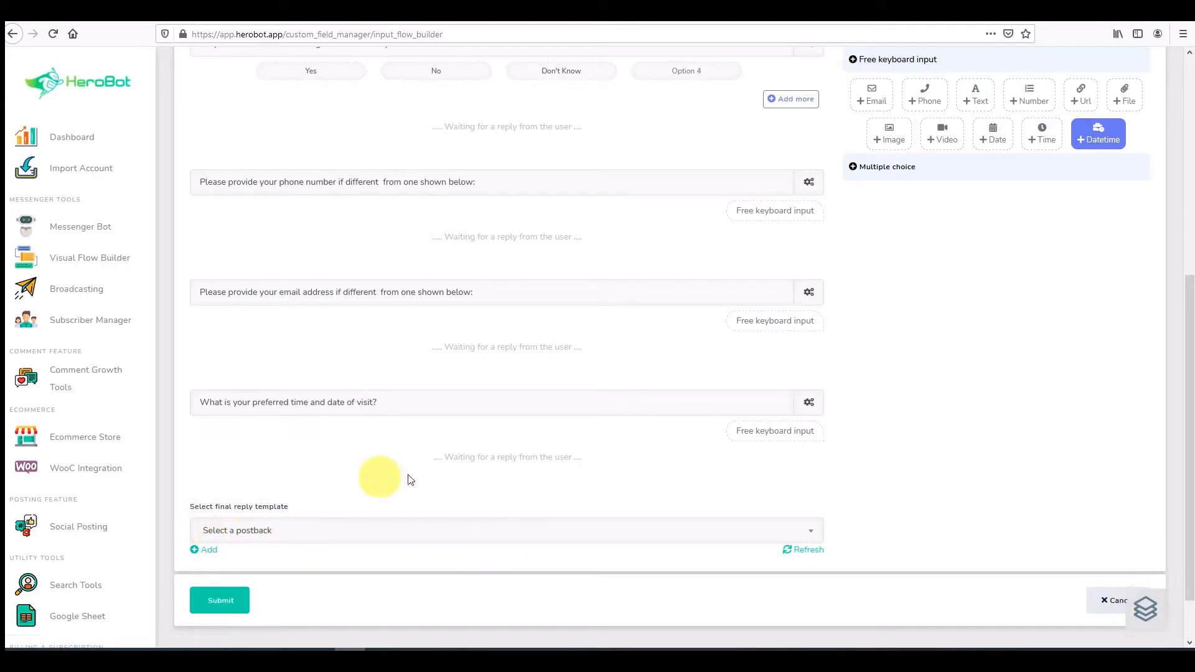
left_click(209, 549)
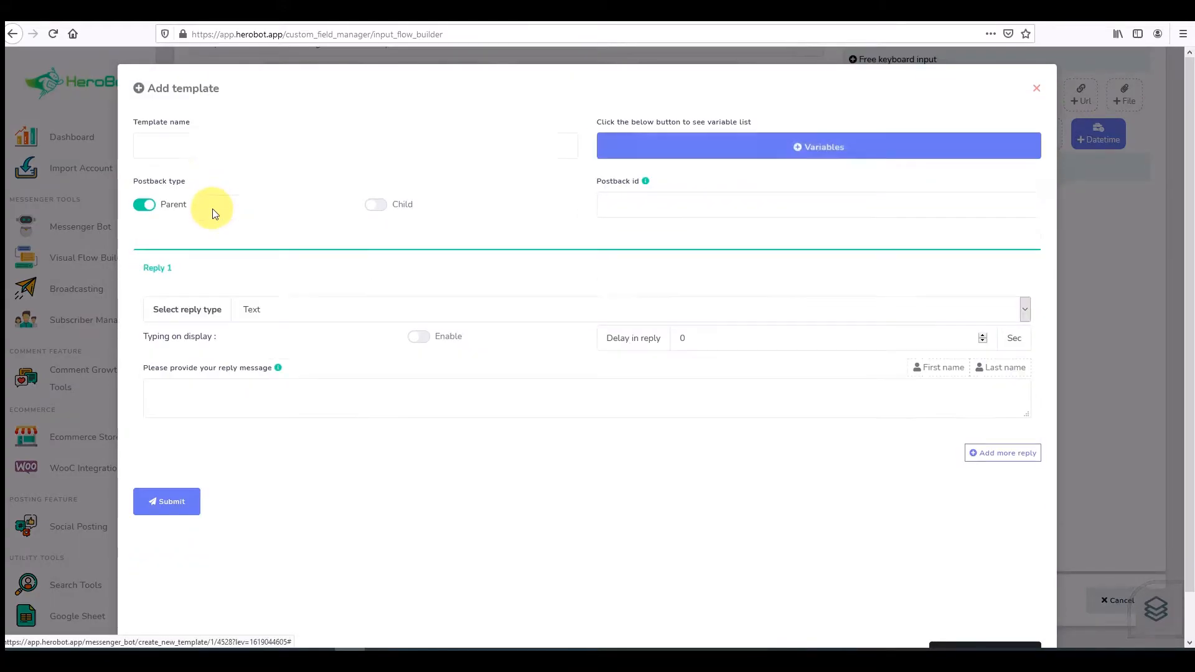
left_click(218, 141)
type("Booki")
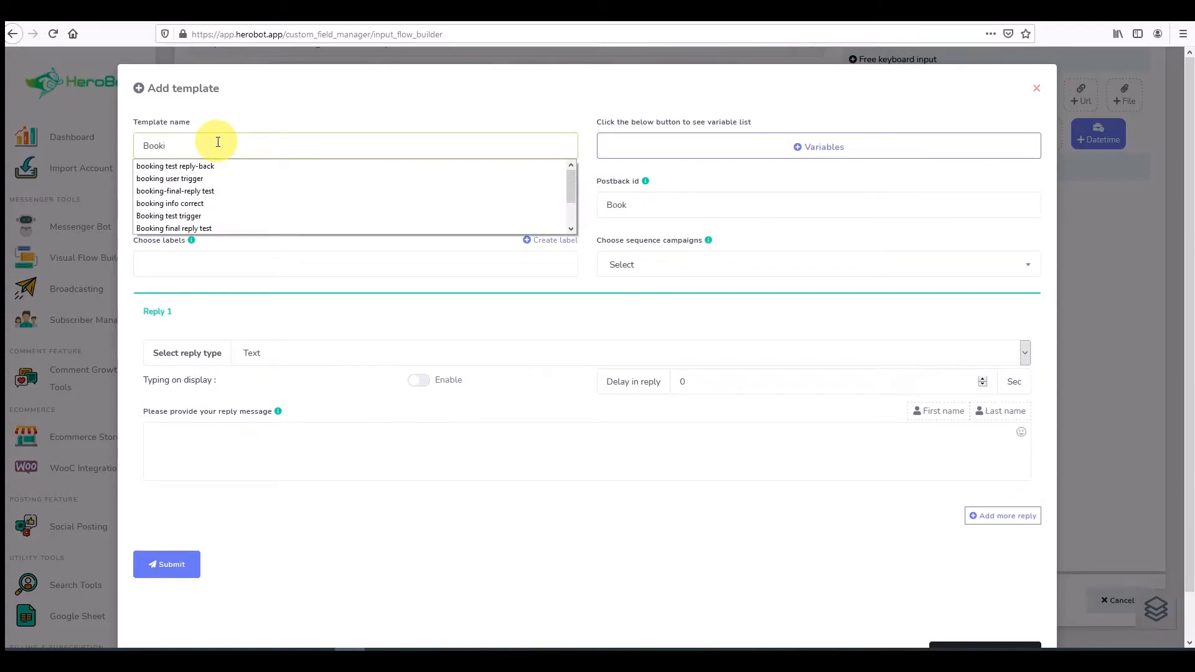
type("ng final reply")
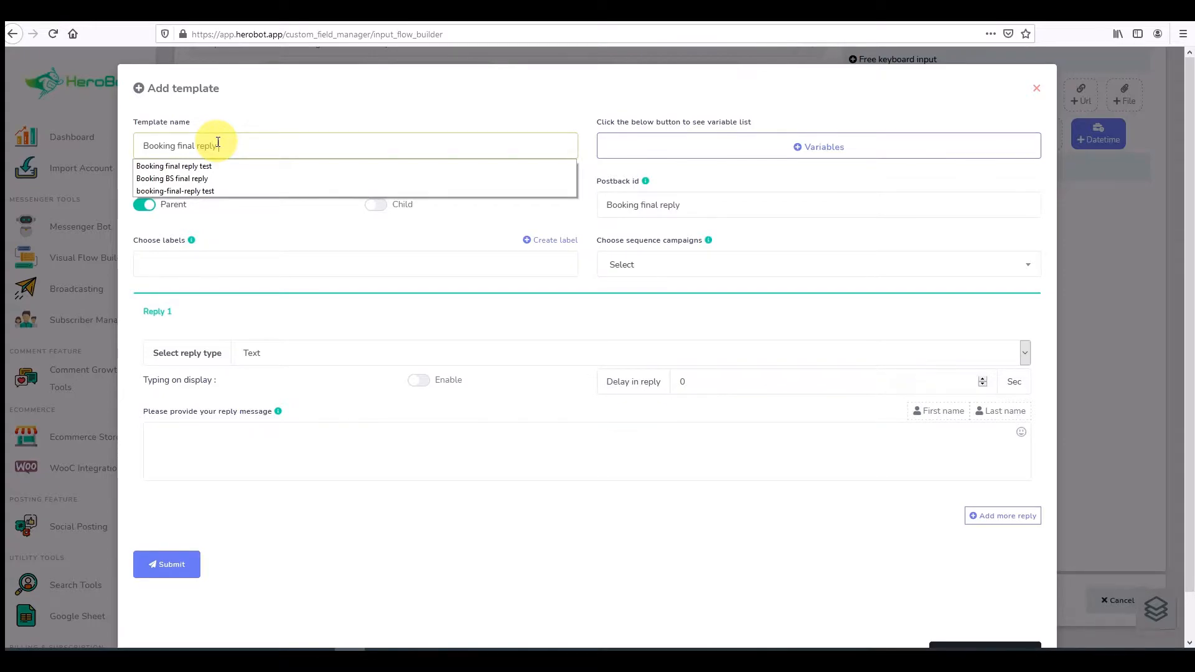
type("-")
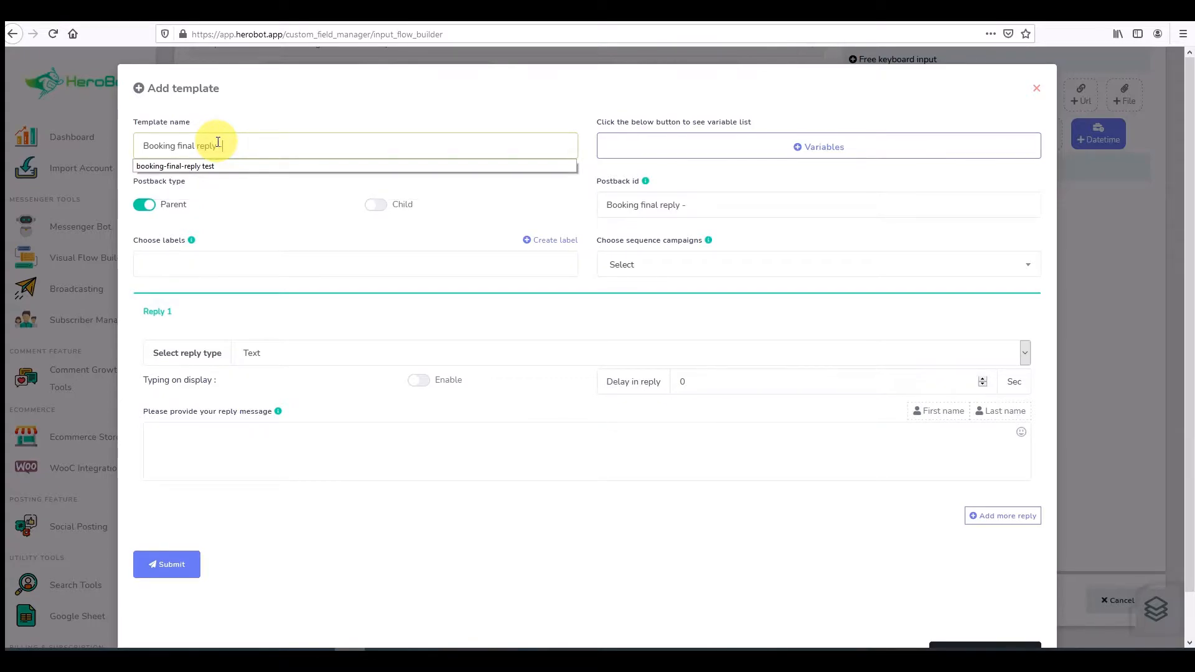
type("user")
left_click(275, 208)
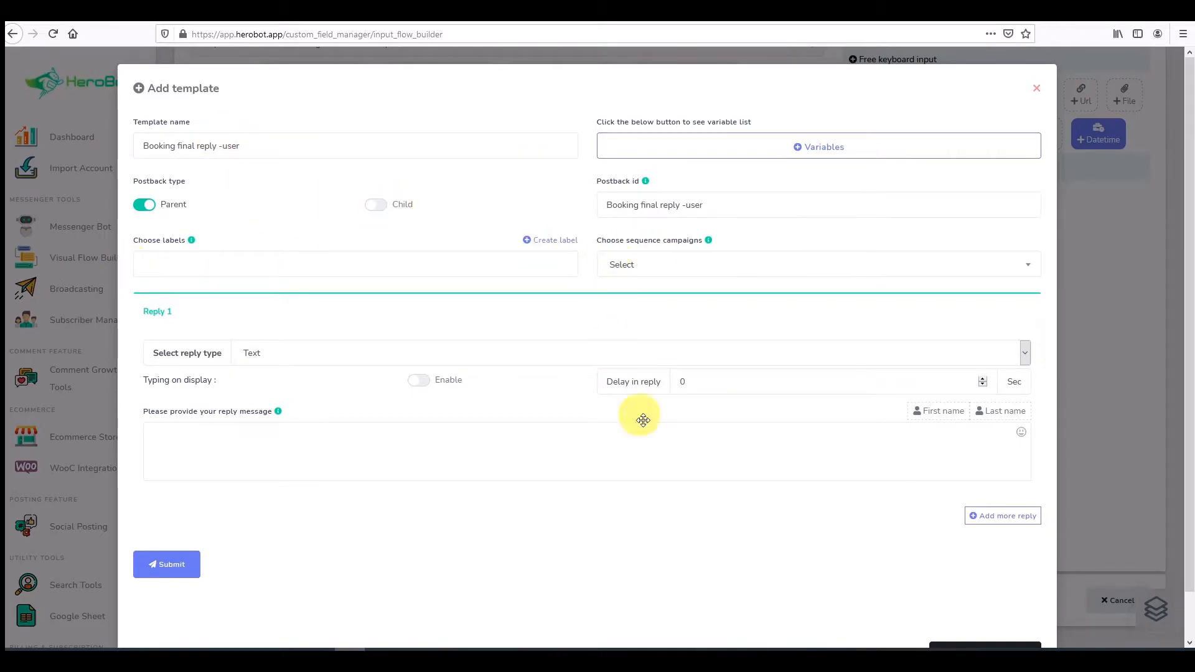
Step: Select the available variables from #date-time# through #insurance-covearge# in the variable list, open Notepad to note them, and close the list
left_click(799, 152)
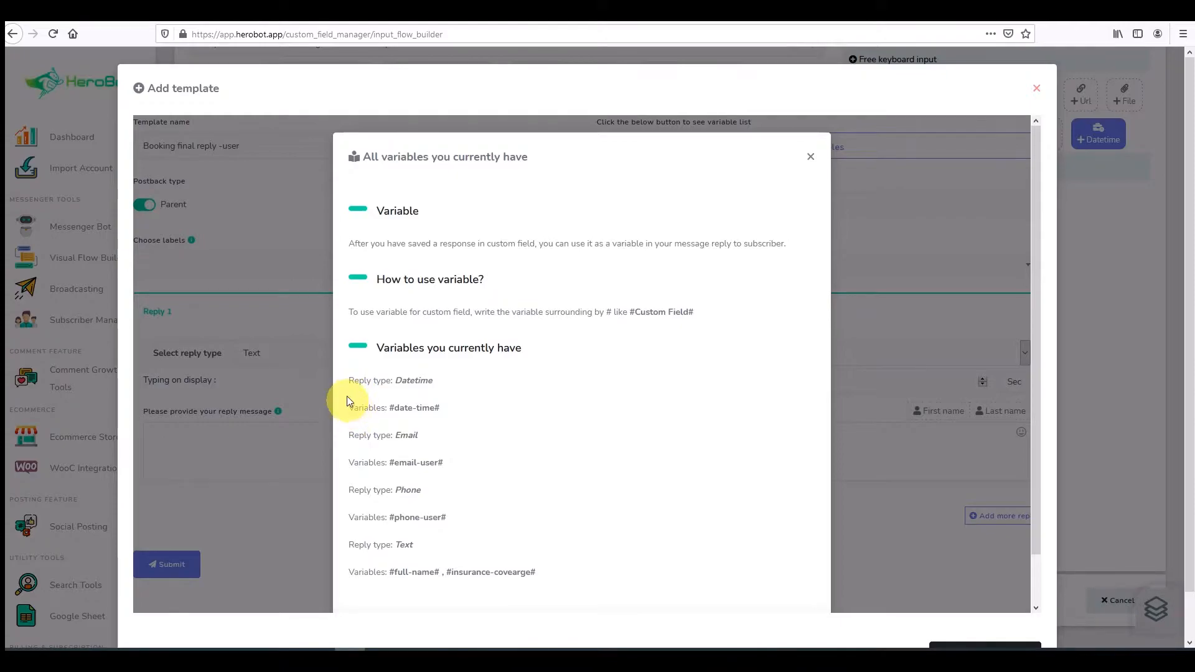
left_click_drag(347, 410, 564, 566)
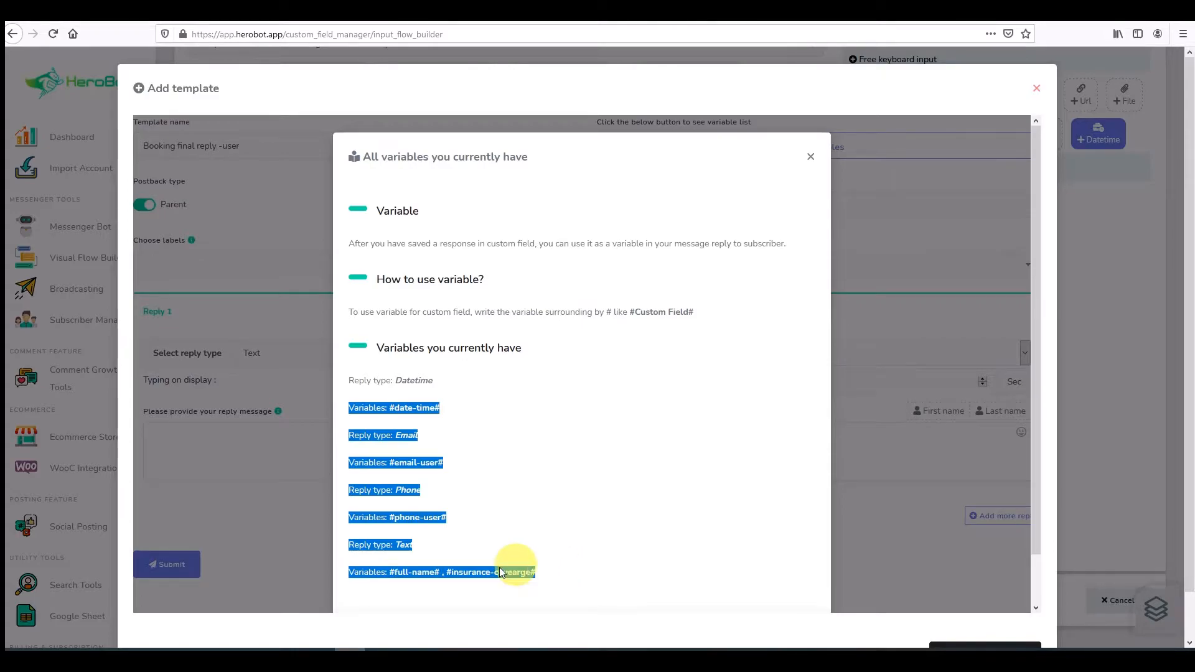
left_click(42, 646)
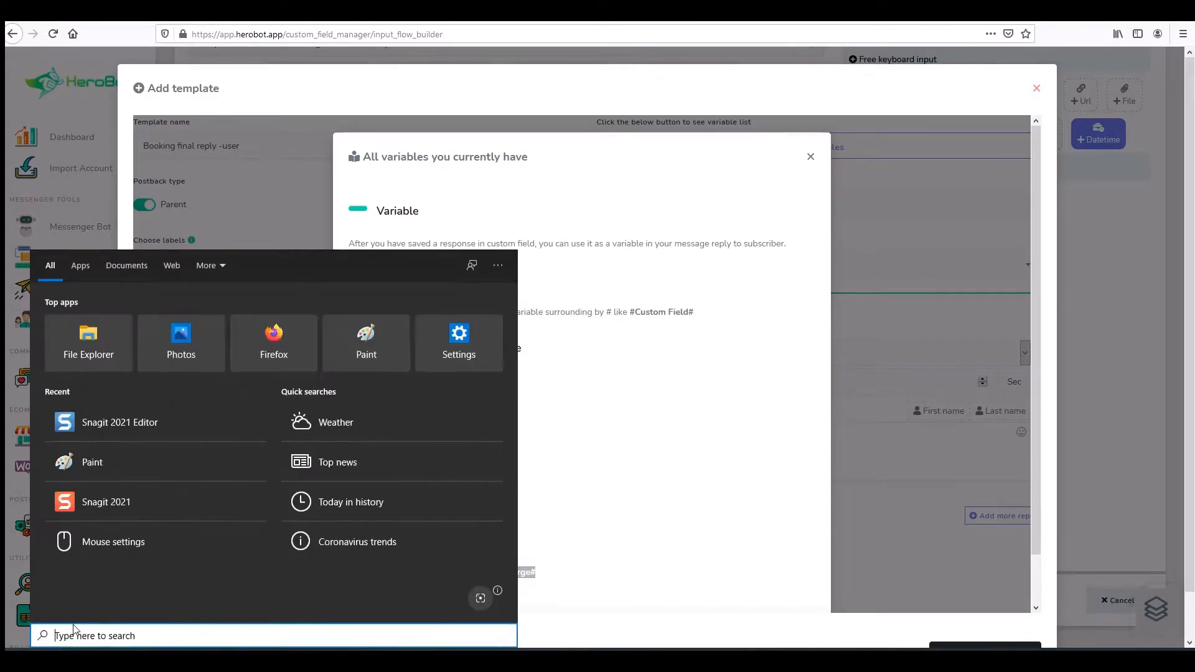
type("notepad")
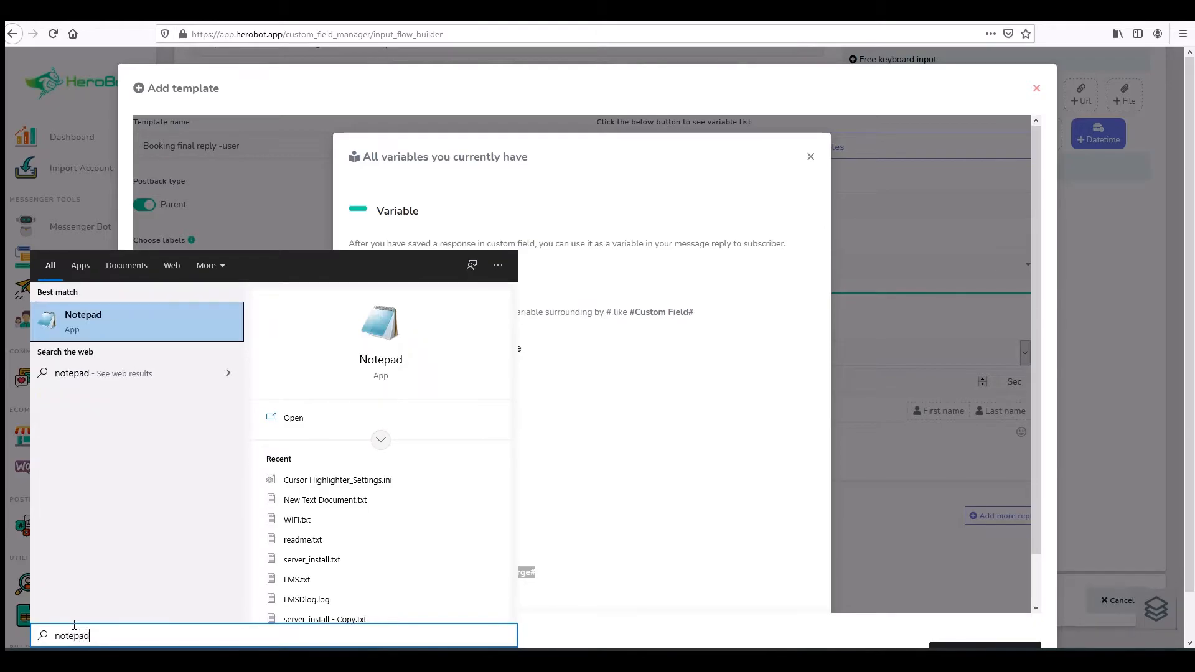
left_click(114, 318)
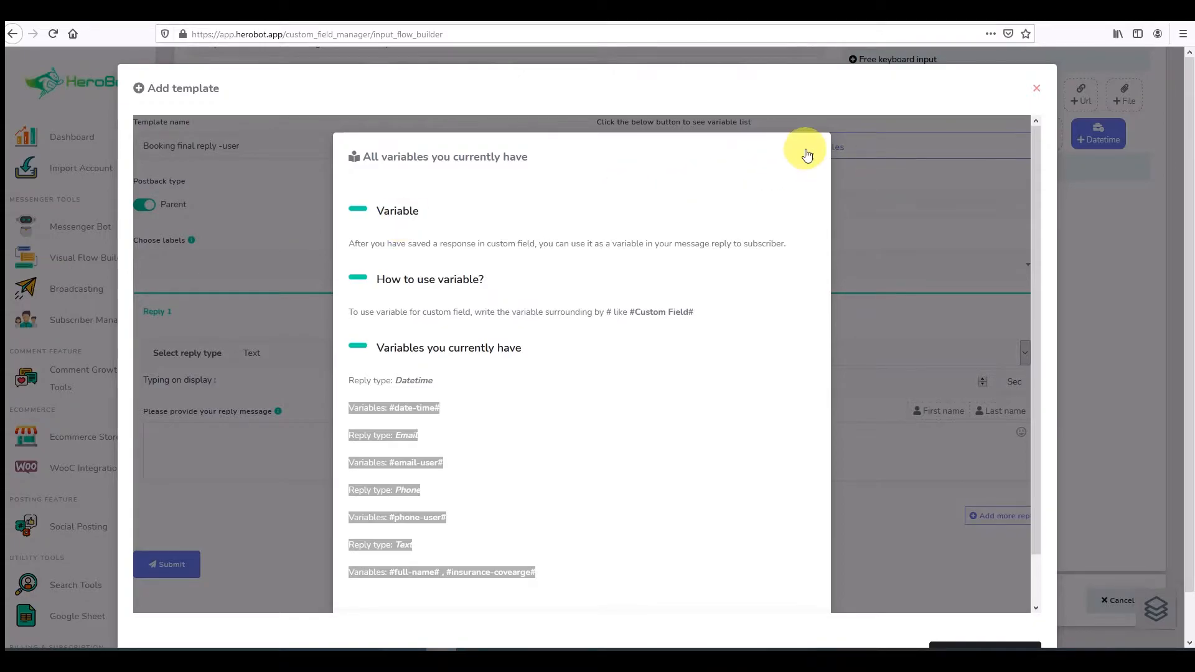
left_click(807, 155)
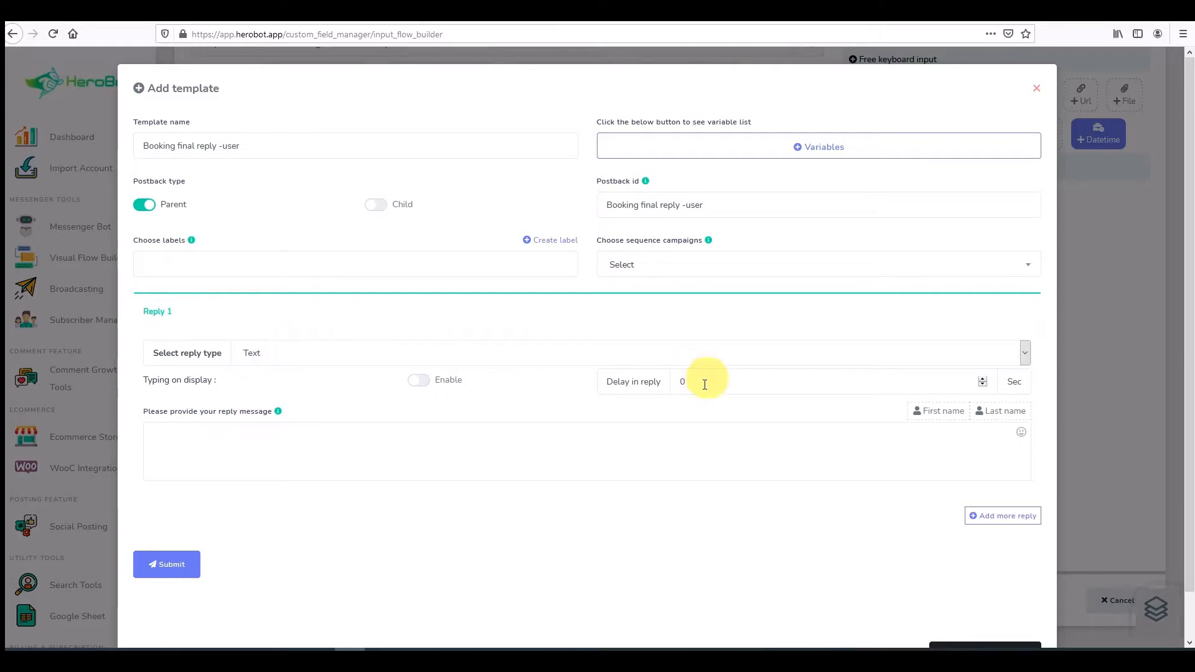
Step: Enable the typing display for Reply 1 and set its reply delay to 2 seconds
left_click(421, 381)
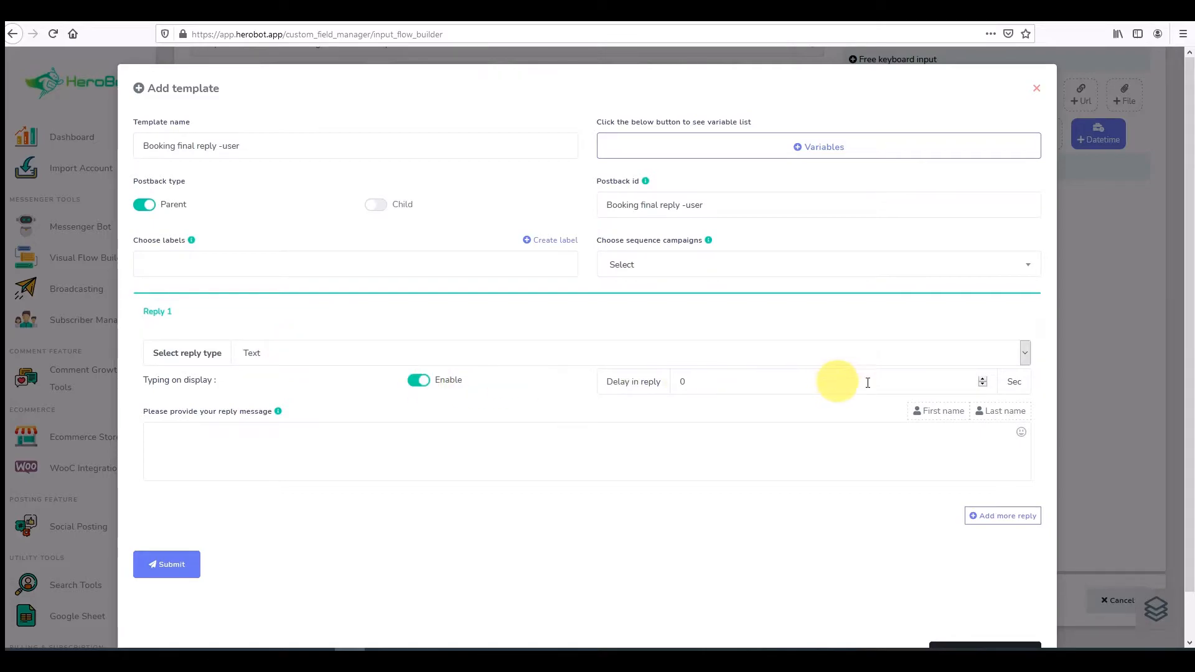
left_click(982, 378)
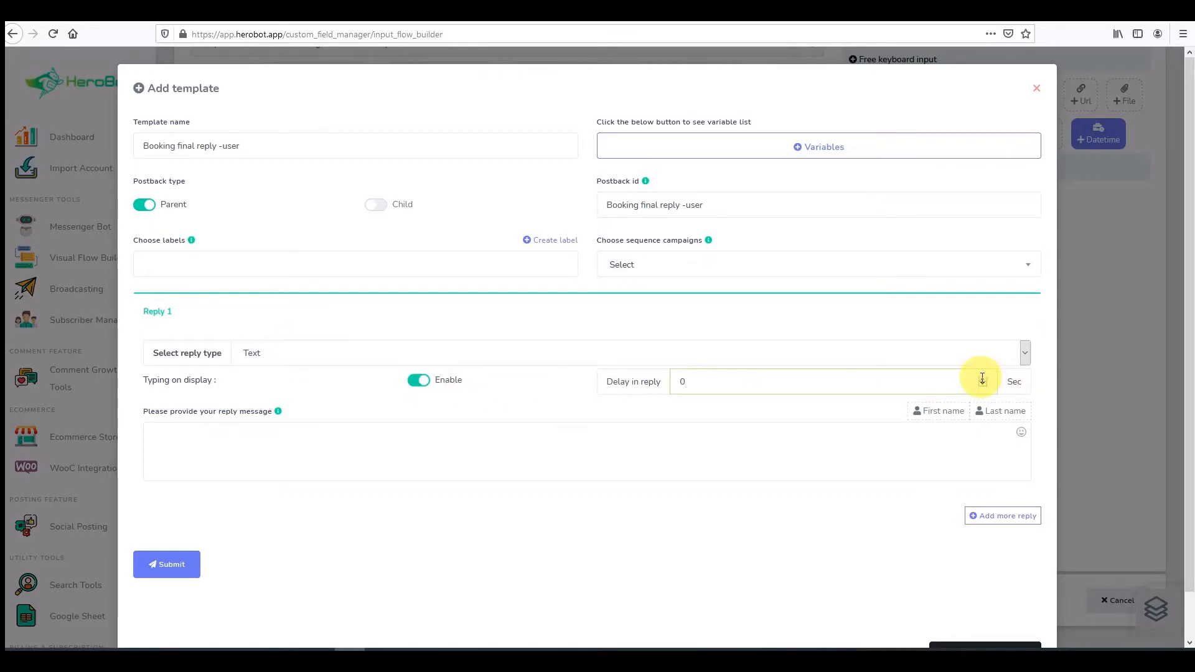
double_click(848, 388)
type("2")
Step: Start Reply 1's message with "Thank you for providing your information, please review what you have entered:"
left_click(471, 445)
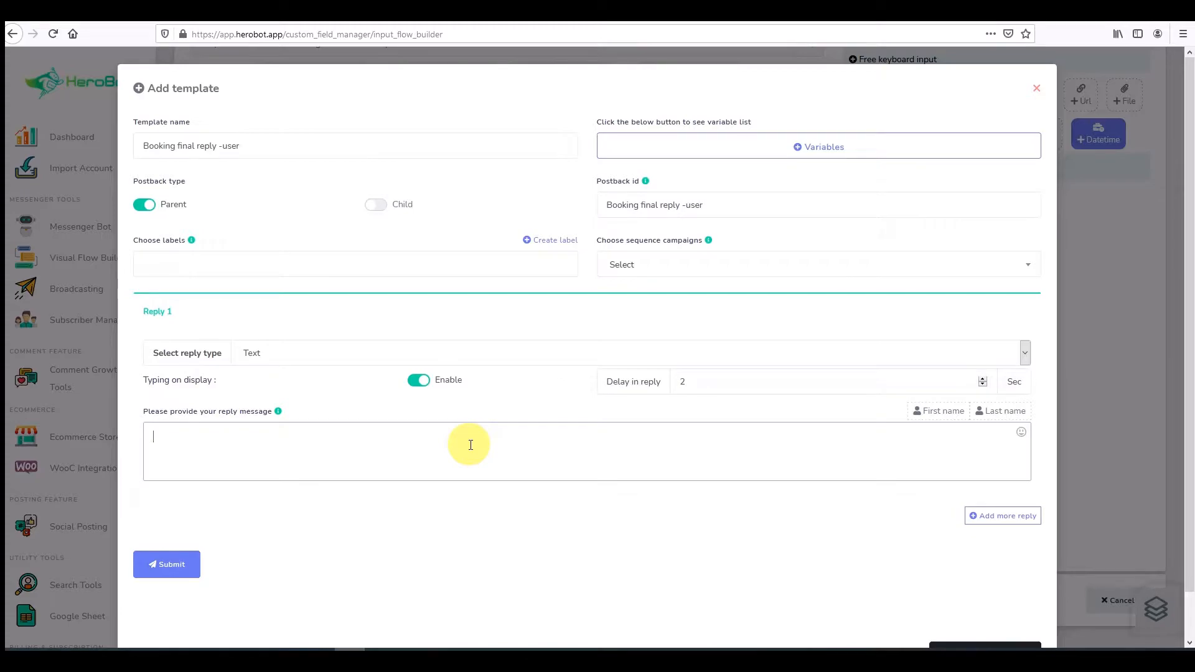
type("Thank you for providing your information, ")
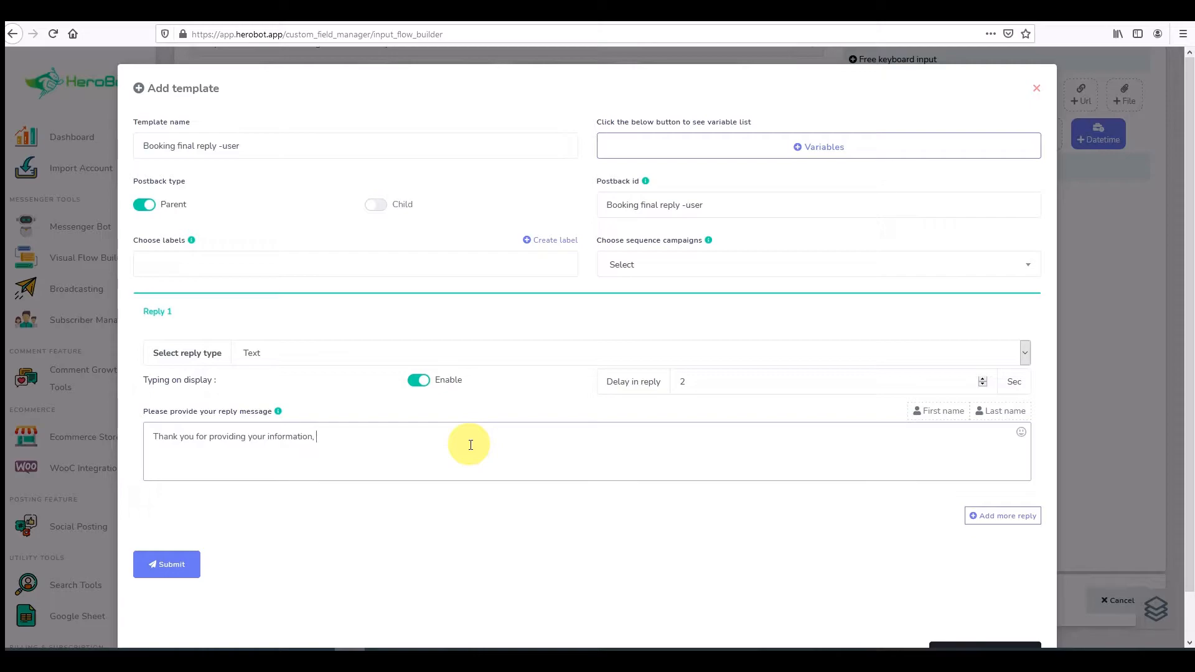
type("please review what you have entered:")
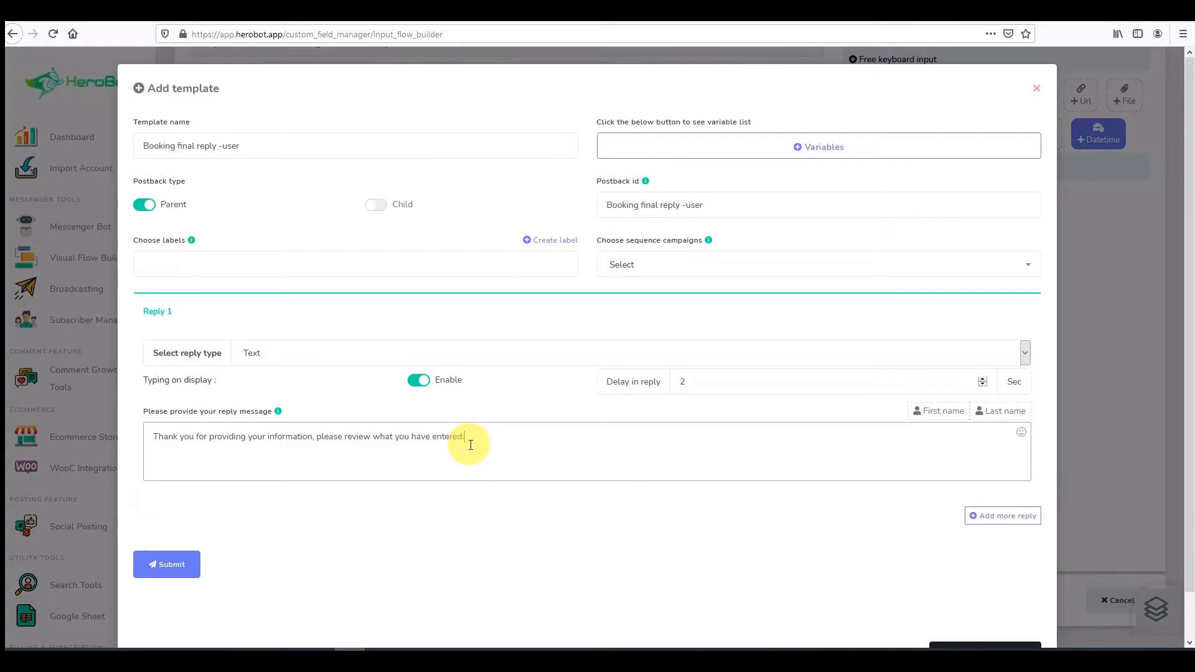
Step: Add the line "Full Name: #full-name#" below the opening sentence of Reply 1's message
key("Return")
type("Full Name:")
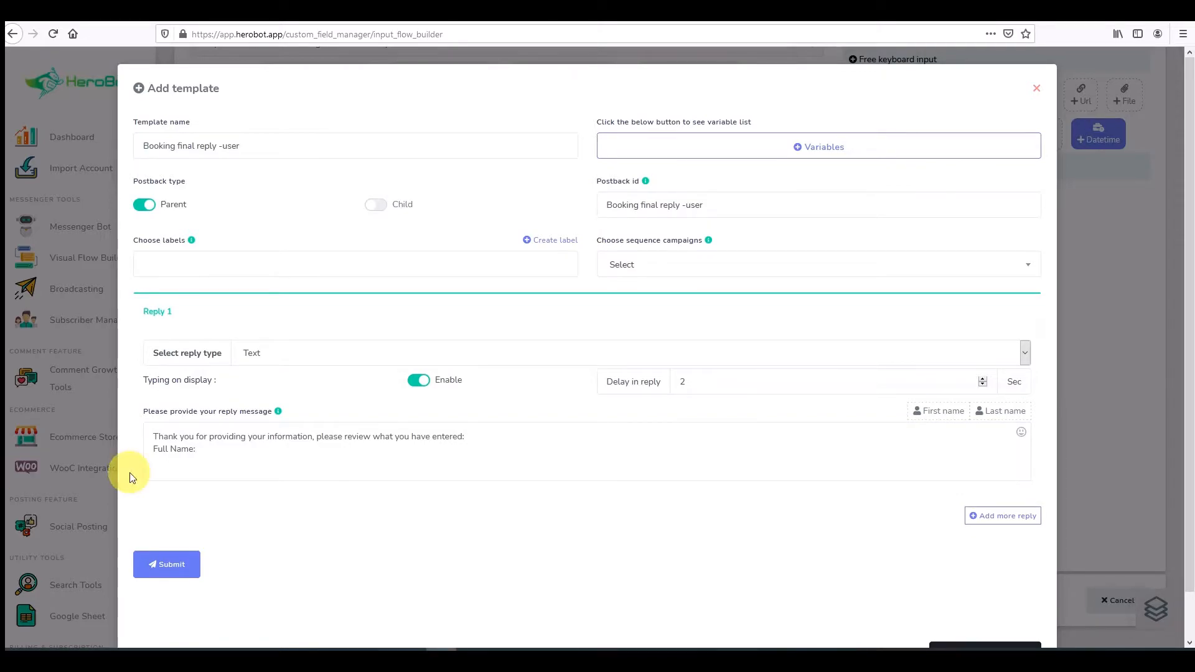
left_click(215, 448)
type("#full-name#")
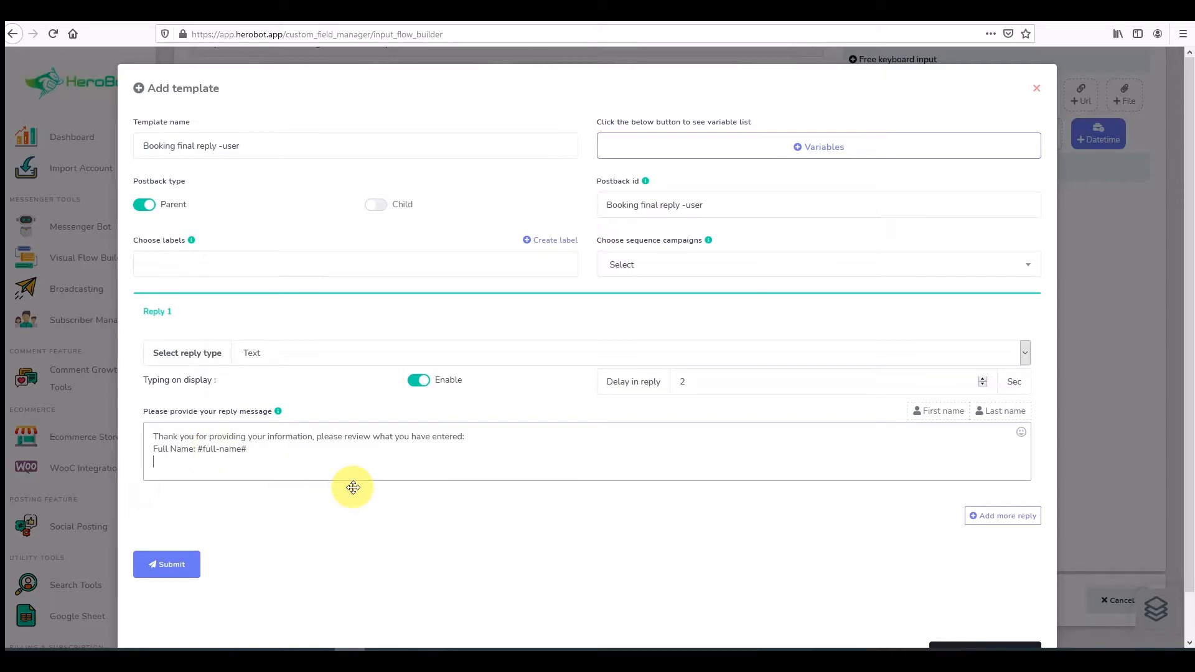
Step: Add the line "Phone number: #phone-user#" below the full name line of the message
type("P")
type("hone nu")
type("umb")
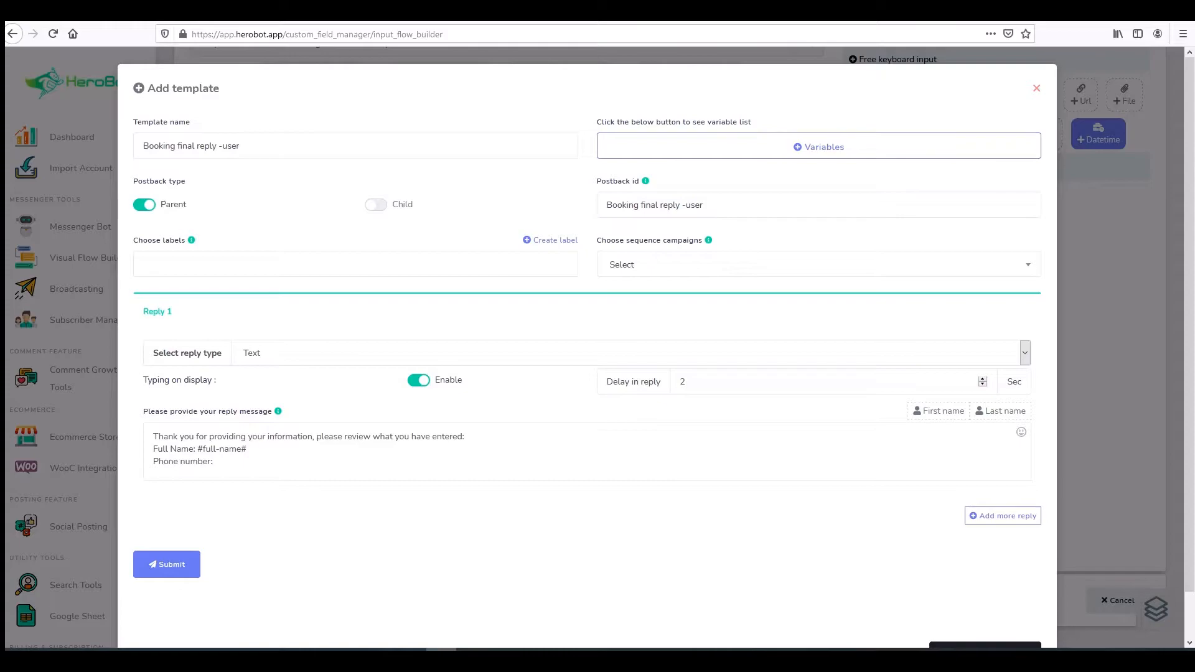
left_click(249, 464)
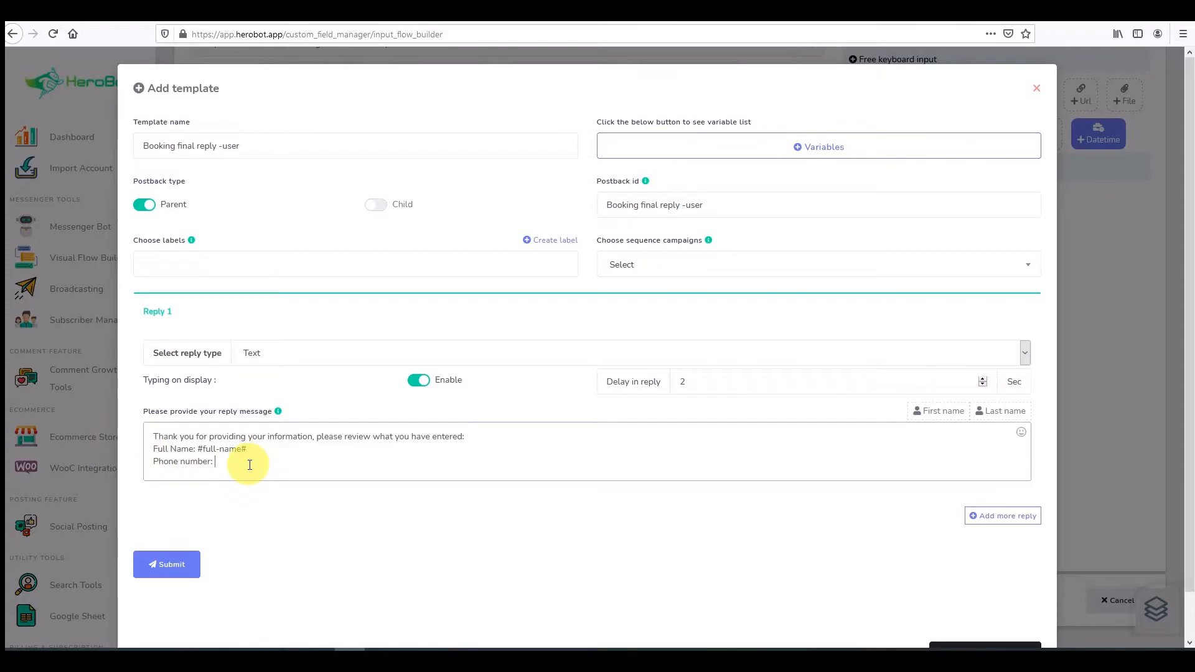
type("#phone-user#")
Step: Add the line "Email address: #email-user#" below the phone number line of the message
type("Email address")
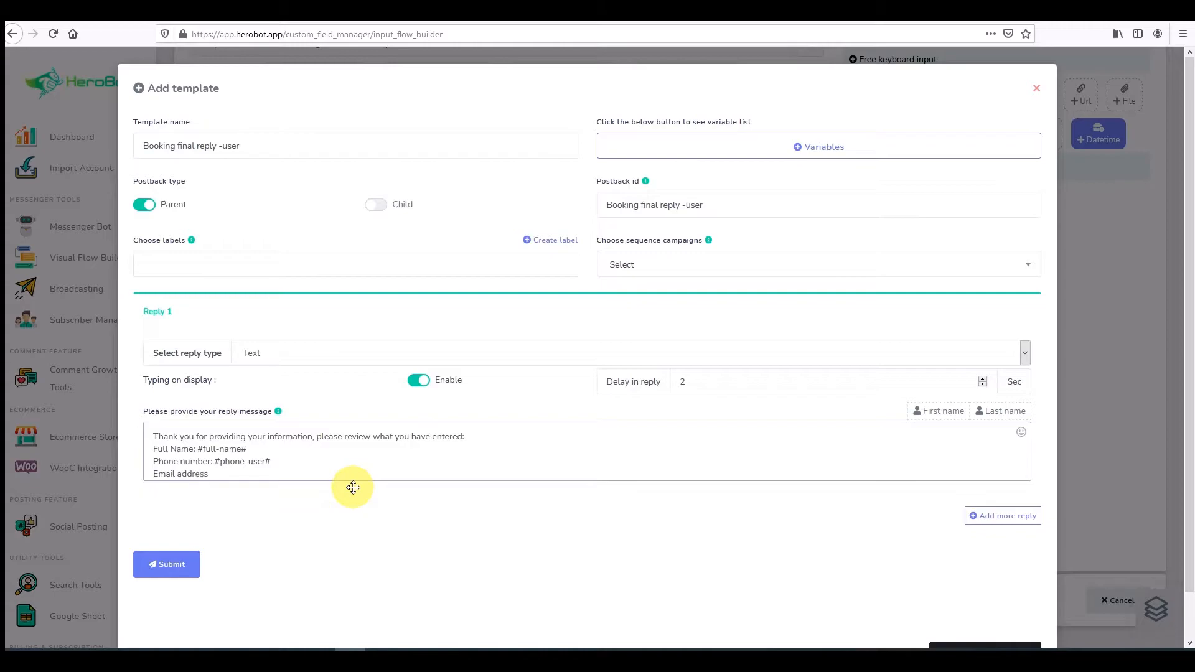
type(":")
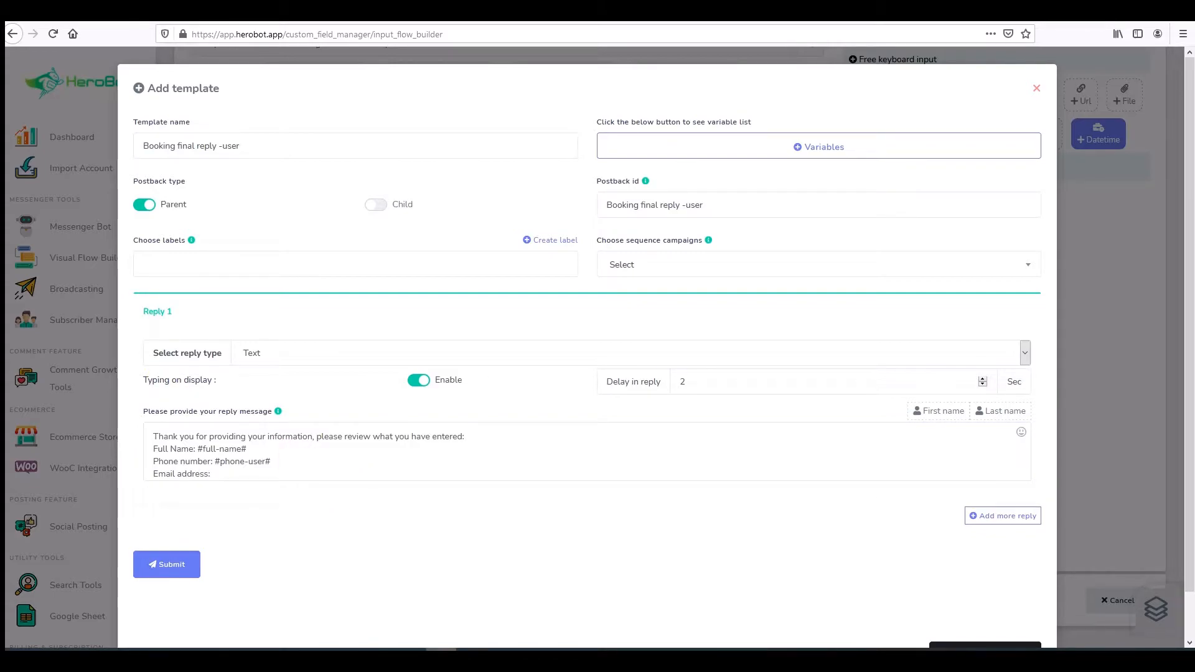
left_click(242, 473)
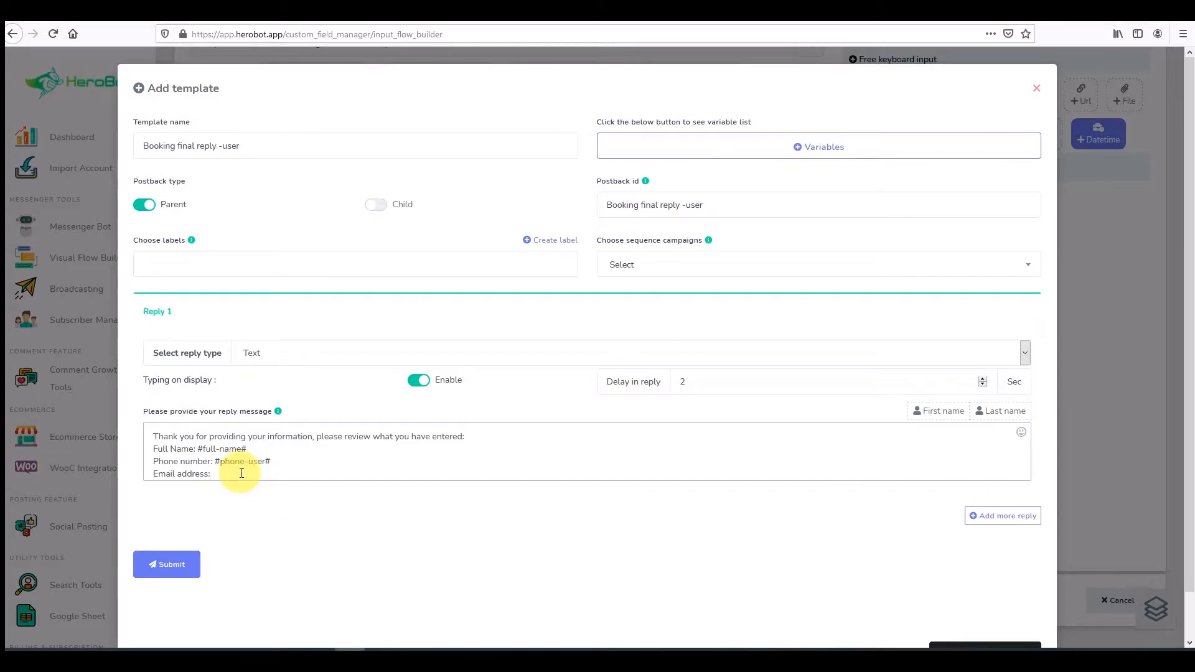
type("#email-user#")
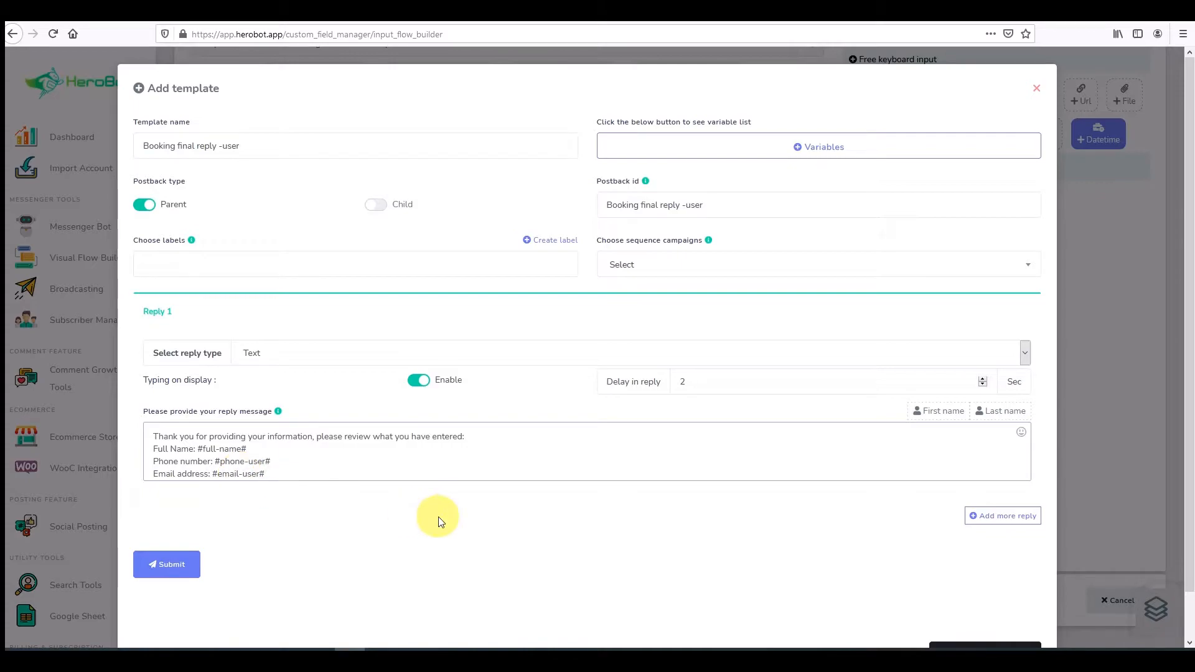
Step: Add the line "Date & time preference: #date-time#" below the email line, correcting the spelling of "preference"
key("Return")
type("Date")
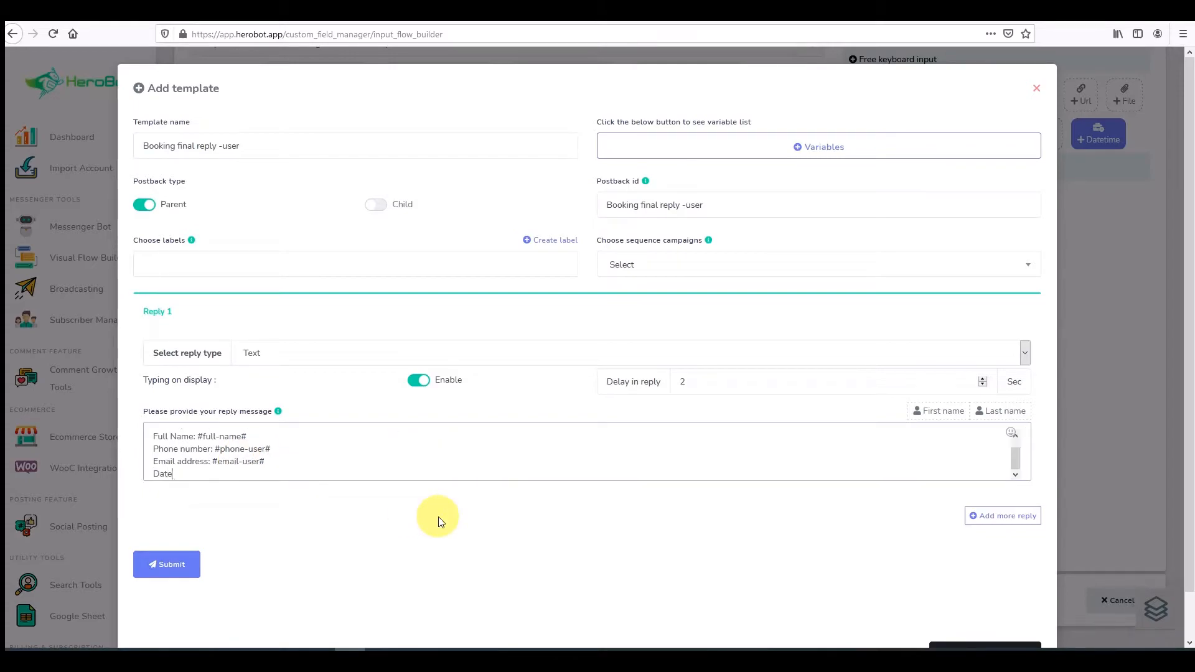
type(" & time")
type(":")
type(" prefere")
key("BackSpace")
key("BackSpace")
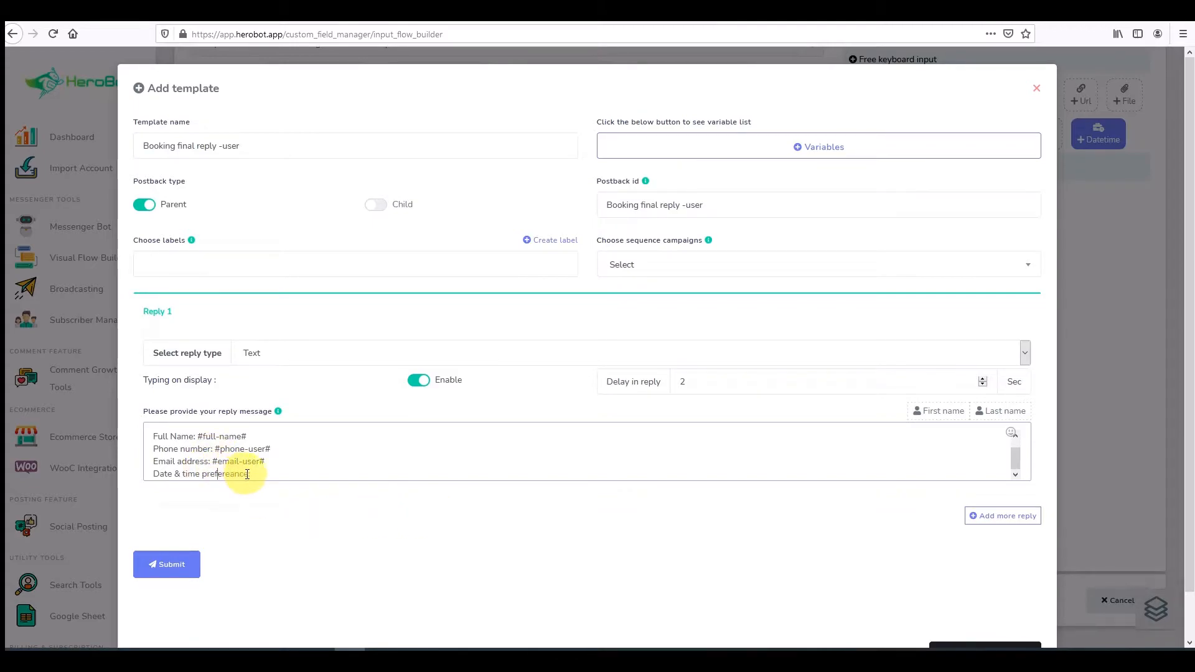
left_click_drag(248, 474, 201, 474)
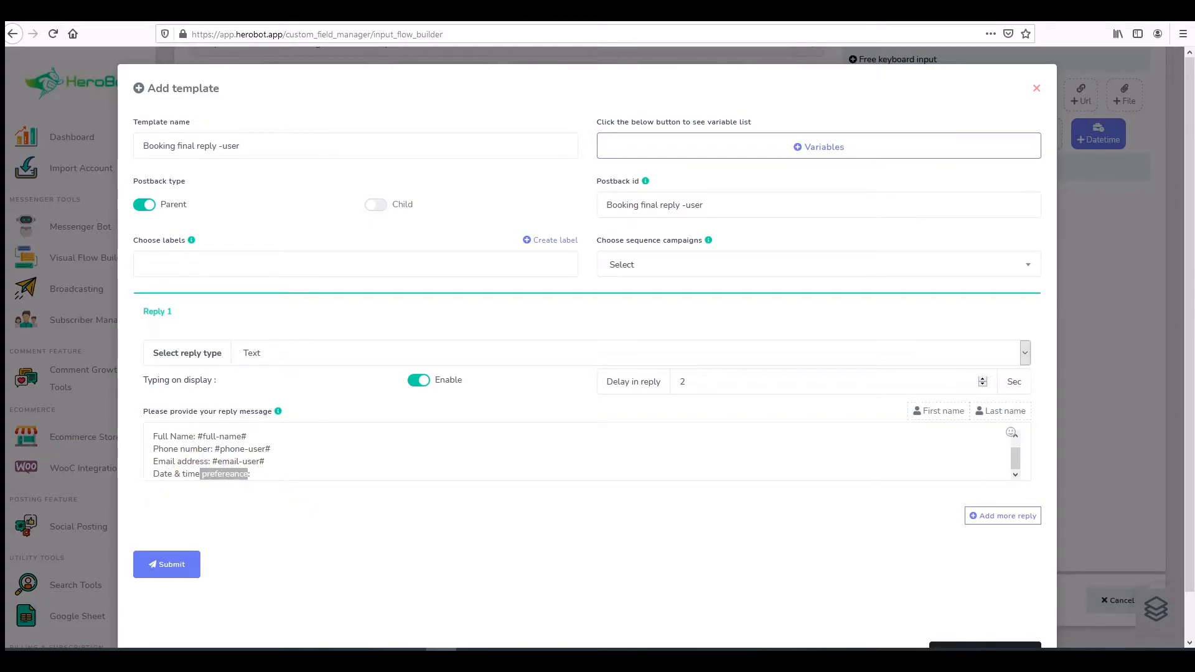
type("preference")
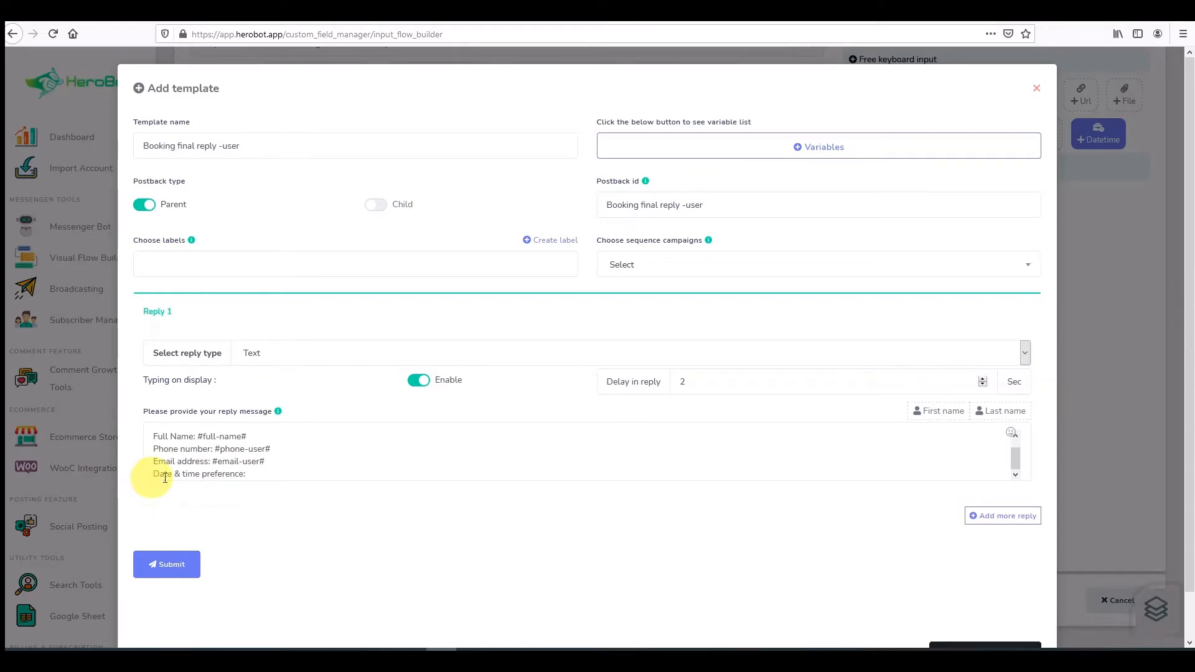
left_click(298, 475)
type("#date-time#")
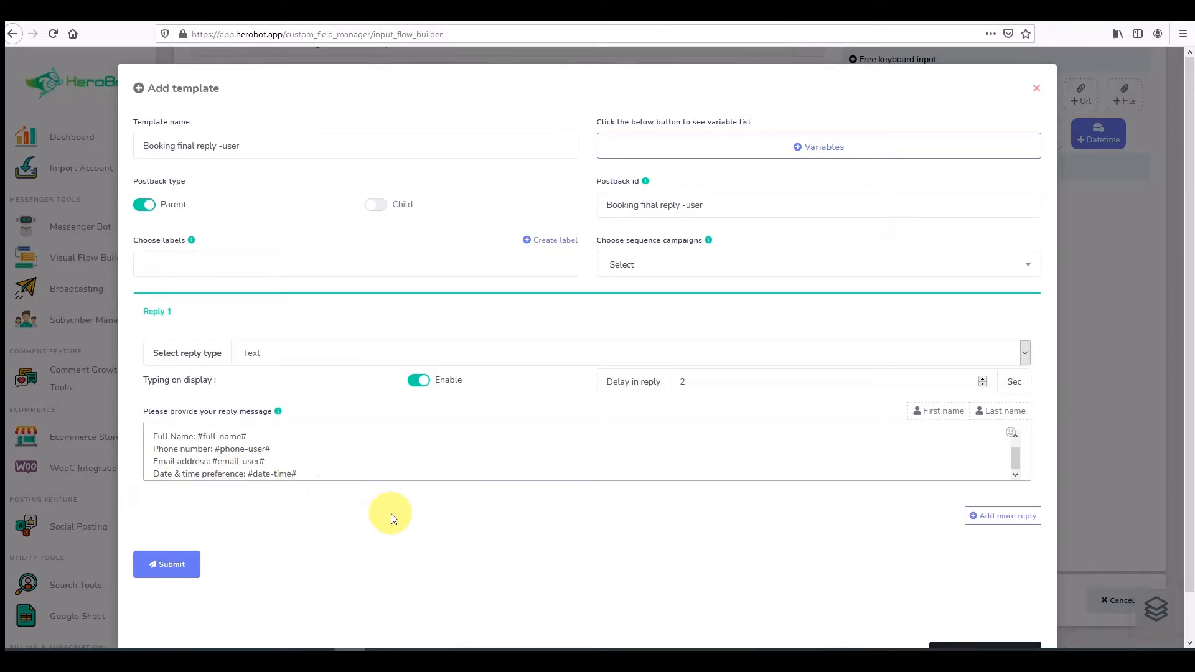
Step: Add the line "Insurance coverage: #insurance-covearge#" at the end of the message, followed by line breaks
key("Return")
type("In")
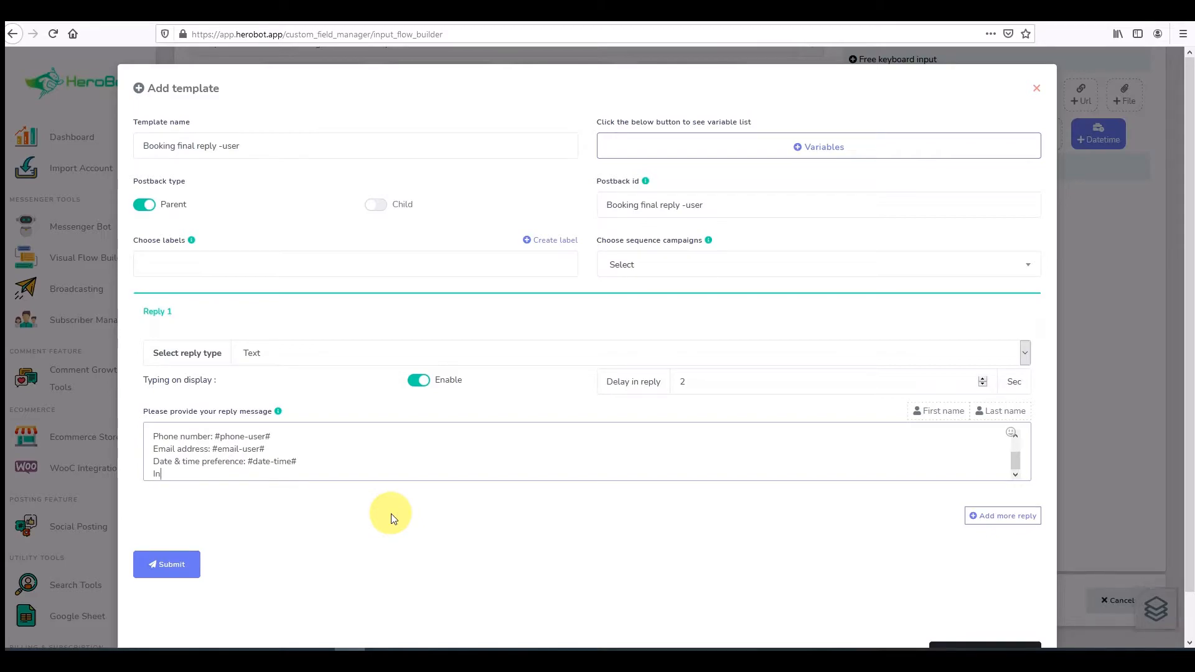
type("surance Coverage:")
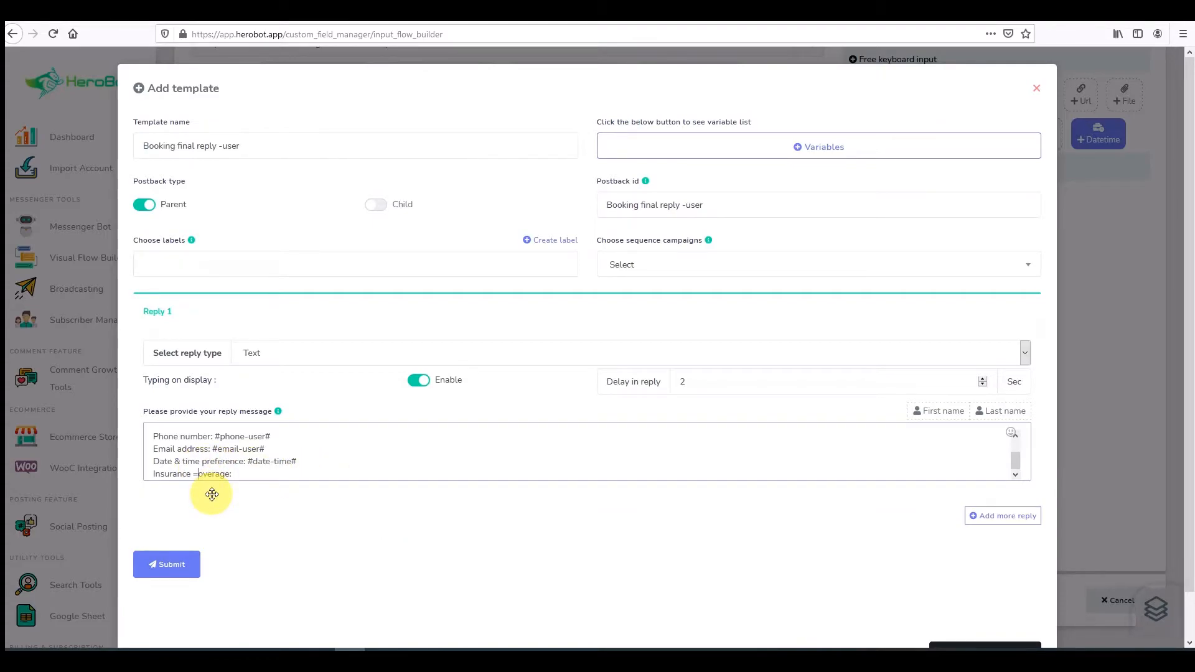
left_click(441, 659)
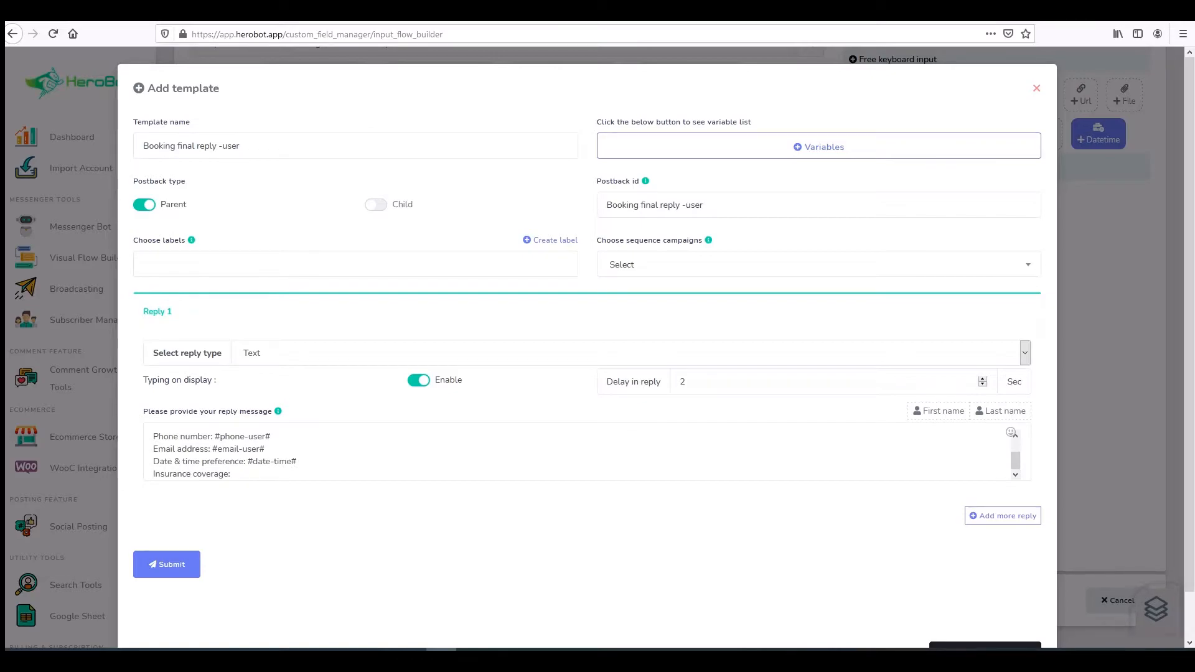
left_click(275, 476)
type("#insurance-covearge#")
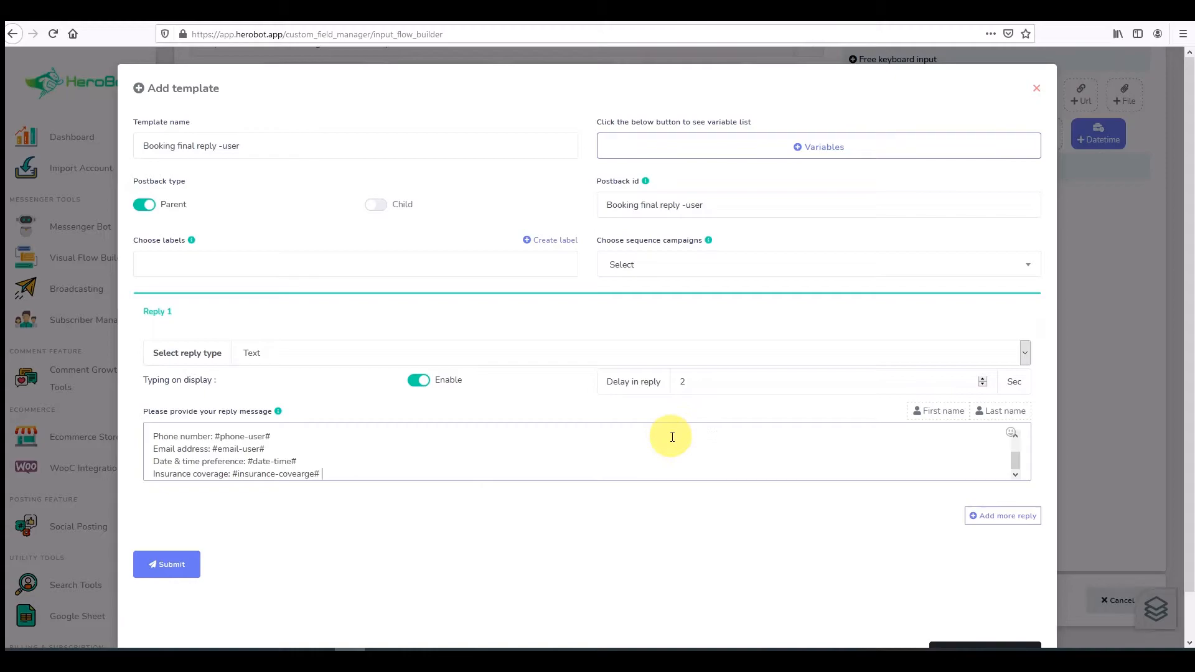
key("Return")
key("Return")
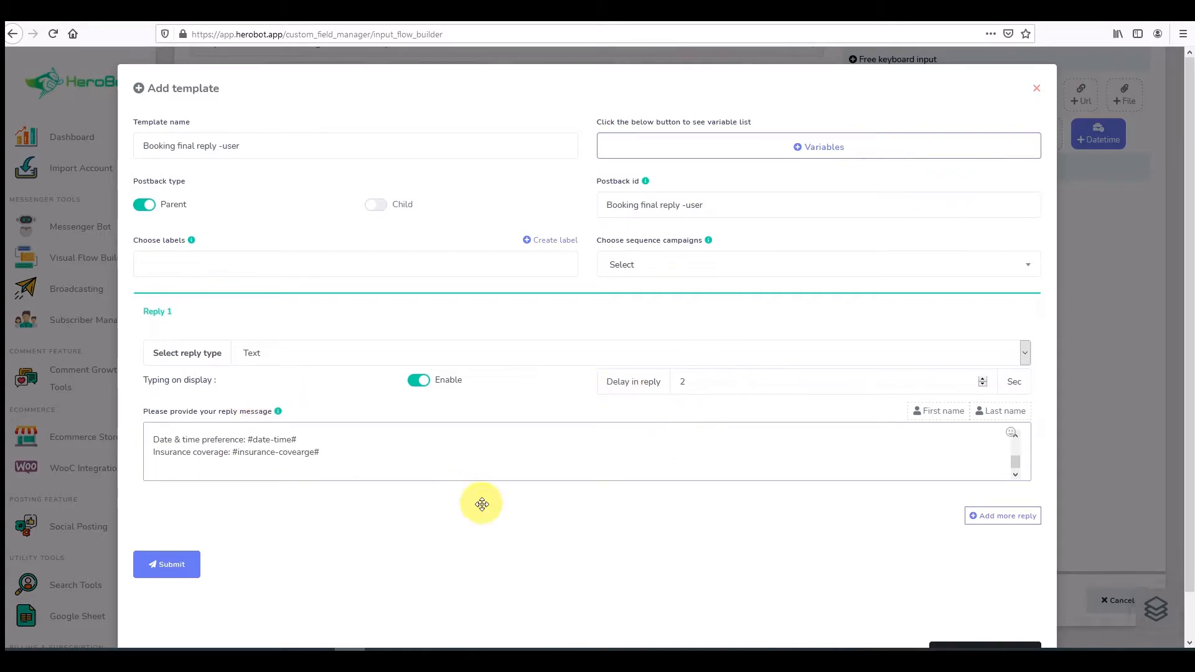
Step: Review Reply 1's message and add a second reply of the type Text with buttons
scroll(399, 461, "up", 5)
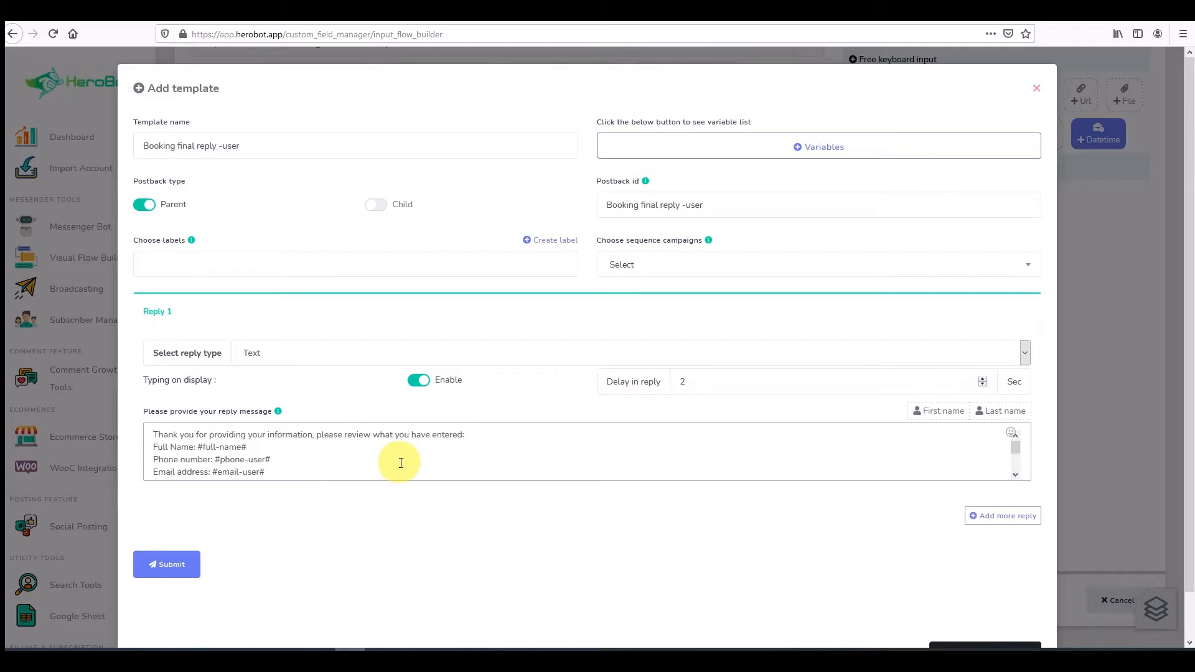
scroll(399, 461, "down", 5)
scroll(384, 454, "up", 5)
scroll(384, 454, "down", 5)
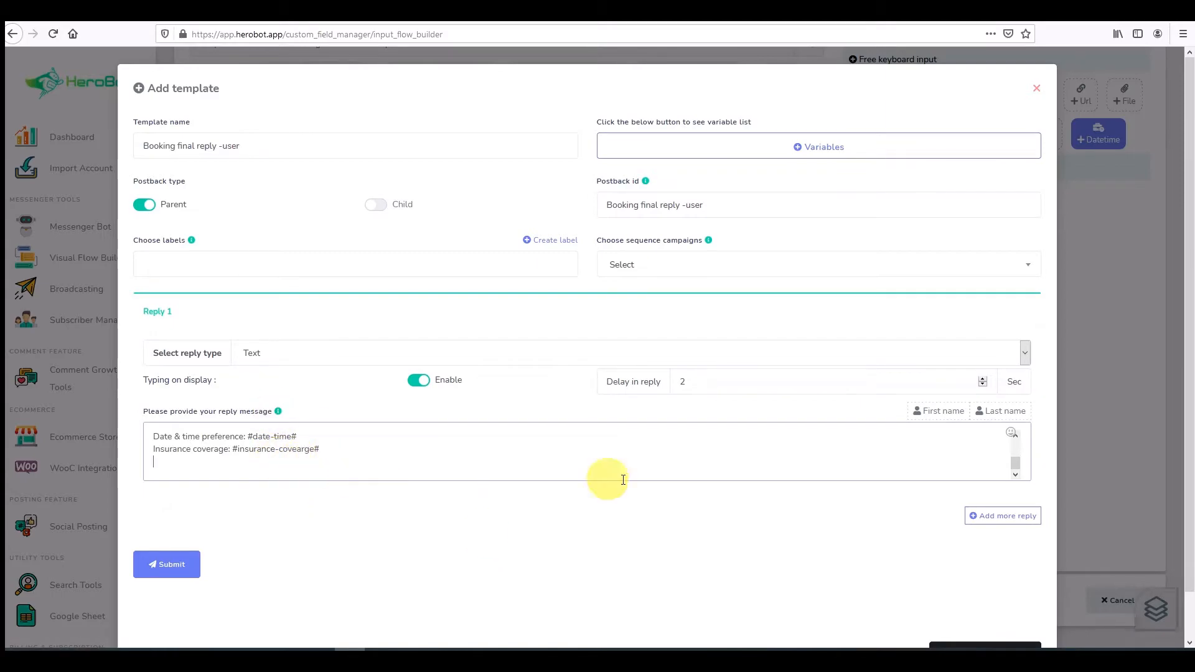
left_click(1014, 525)
scroll(355, 560, "down", 3)
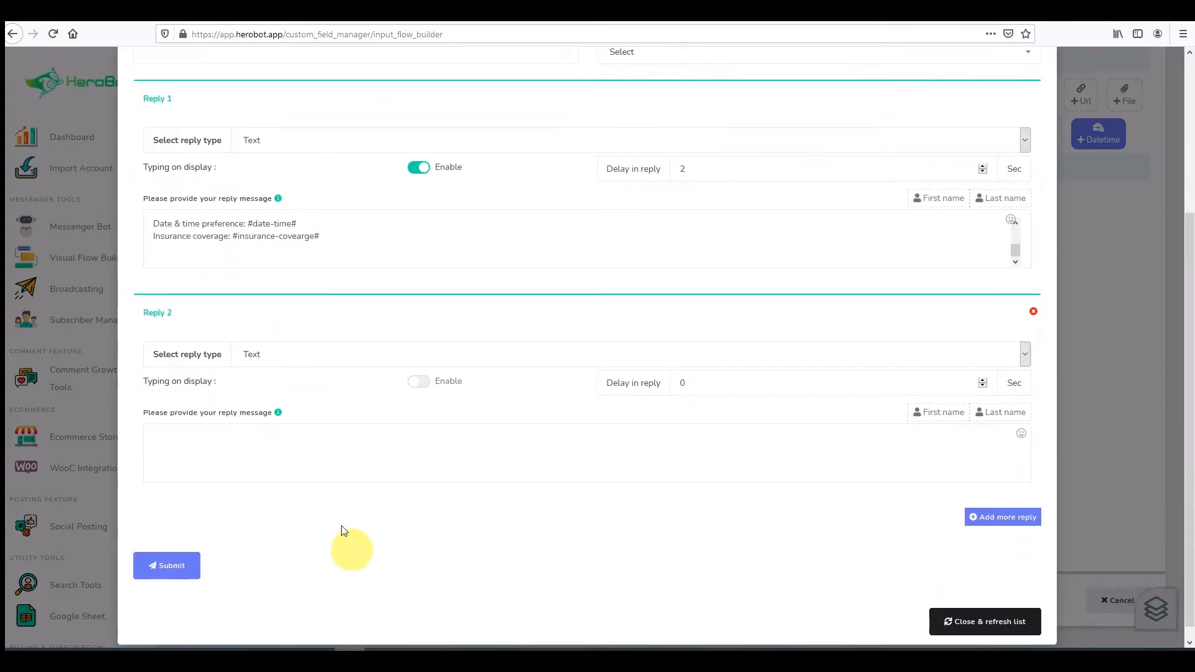
left_click(314, 355)
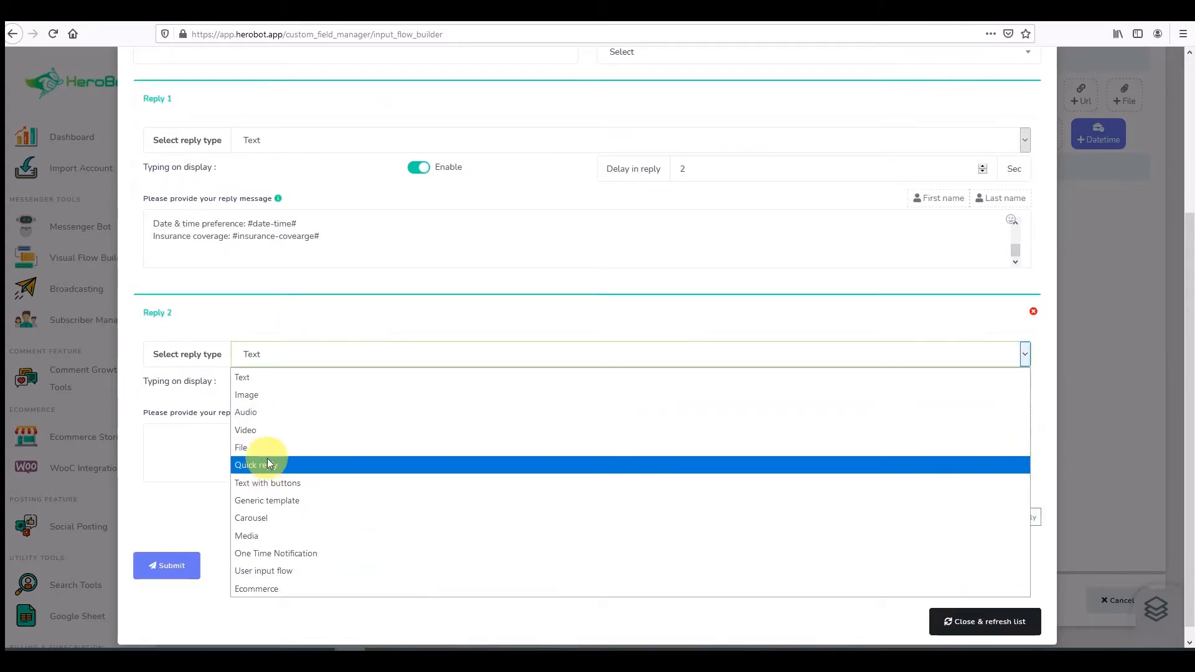
left_click(287, 486)
Step: Enable the typing display for Reply 2 and set its reply delay to 2 seconds
left_click(430, 382)
double_click(719, 389)
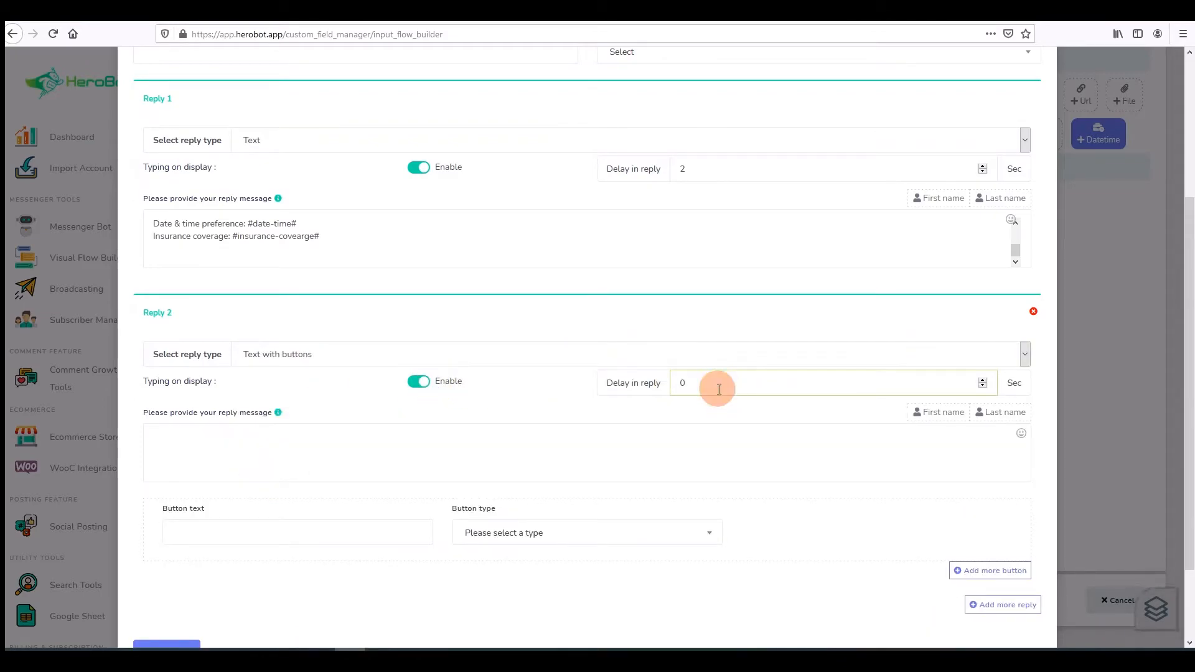
type("2")
Step: Enter "Is the information shown correct?" as Reply 2's message
left_click(366, 447)
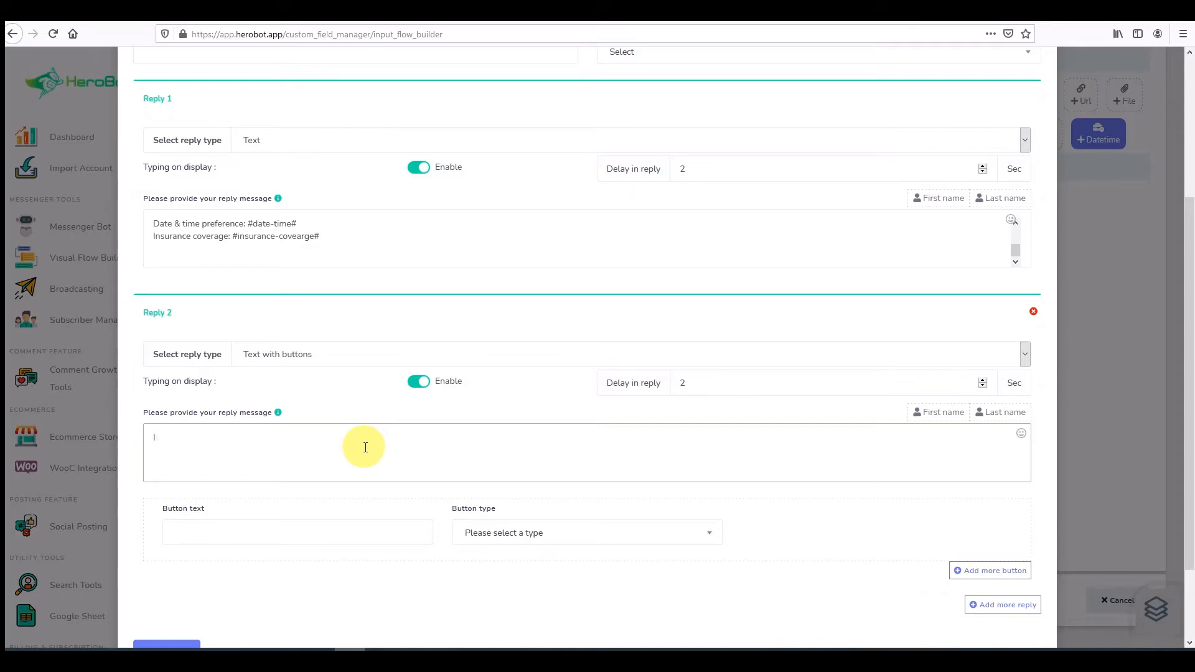
type("nformation shwio")
key("BackSpace")
type("own correct?")
Step: Label Reply 2's first button "Yes" and set its type to Post back
left_click(253, 536)
type("Yes")
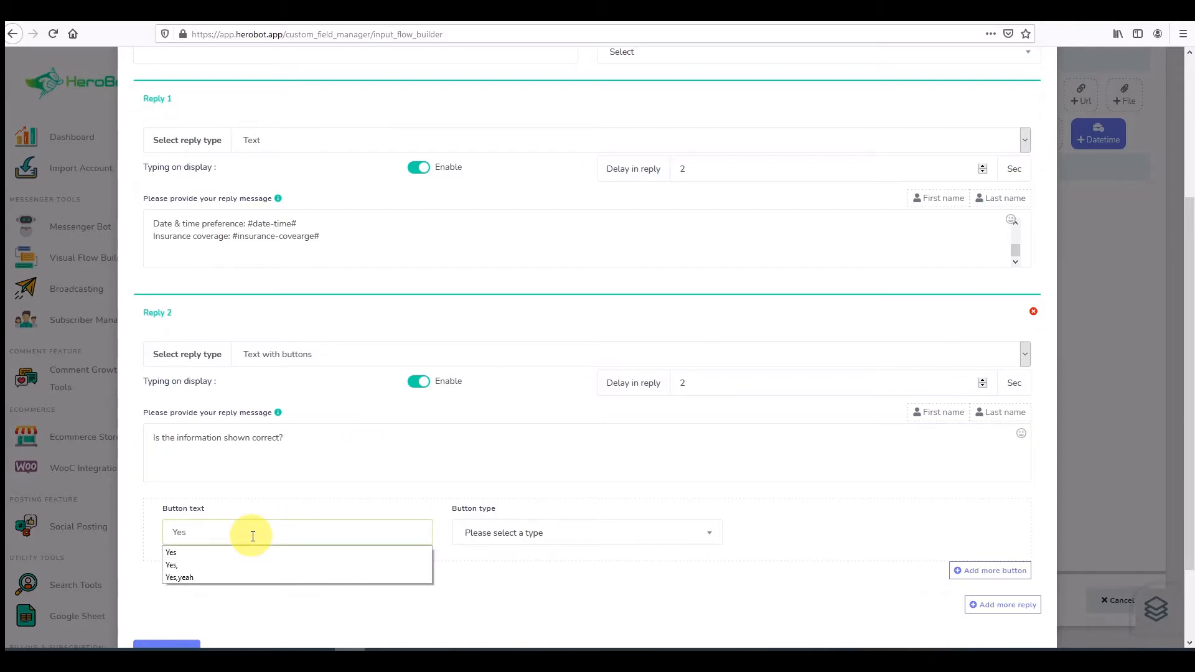
left_click(518, 534)
left_click(508, 437)
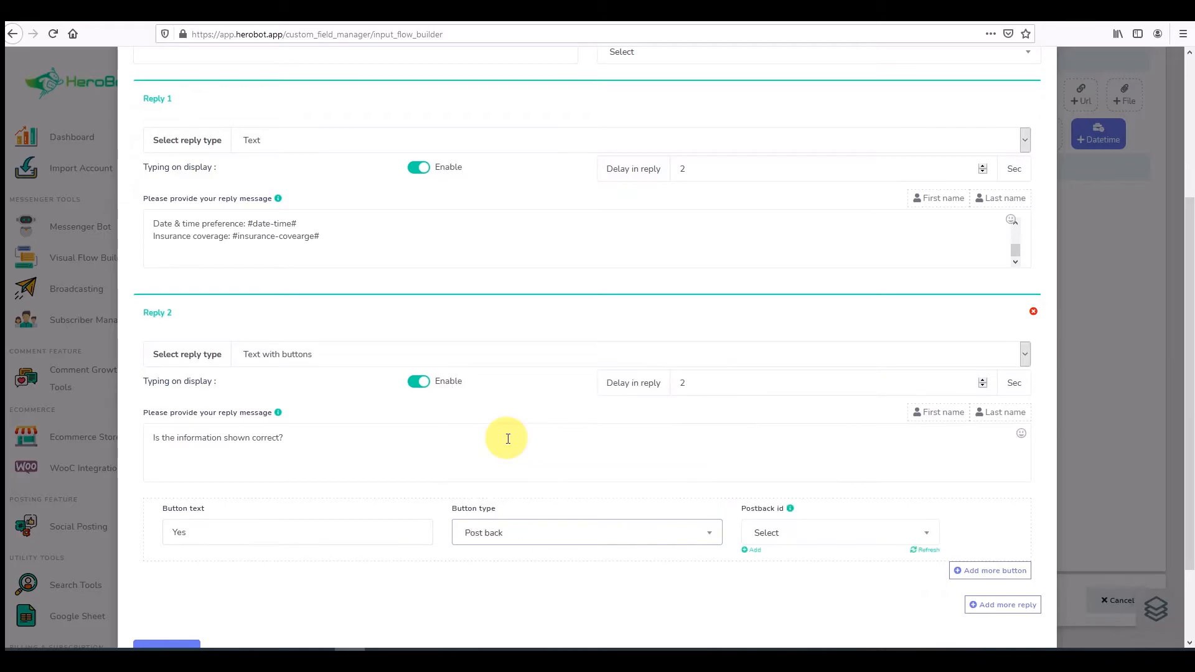
Step: Start a new postback template for the Yes button and name it "information booking correct"
left_click(752, 551)
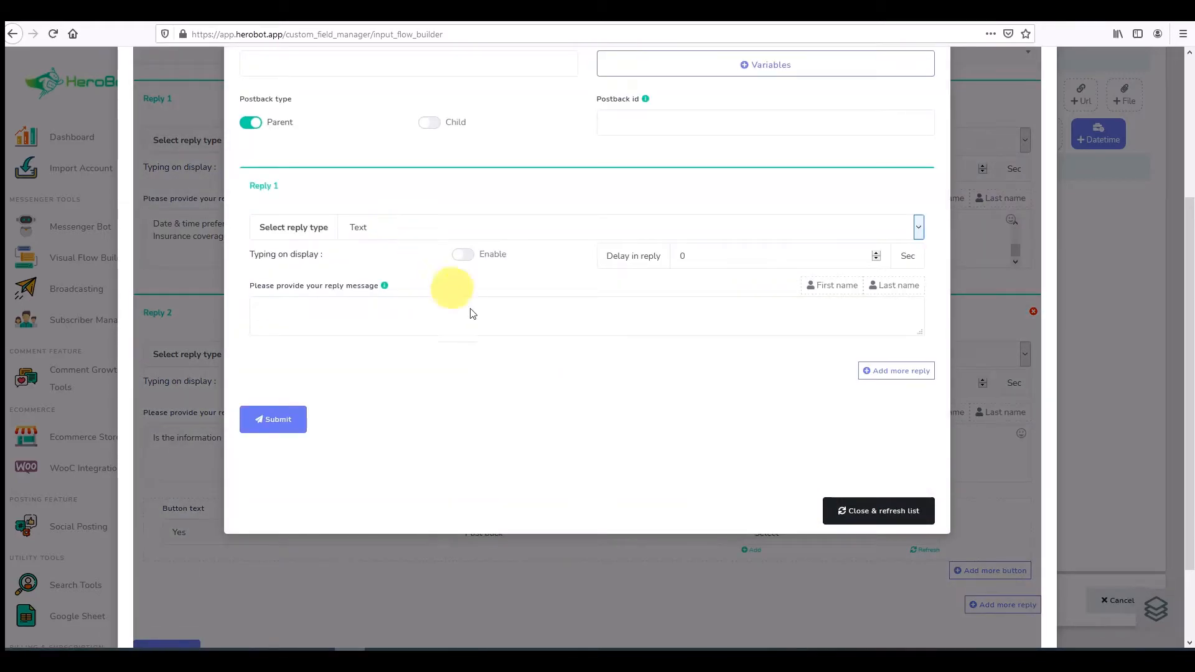
scroll(497, 361, "down", 2)
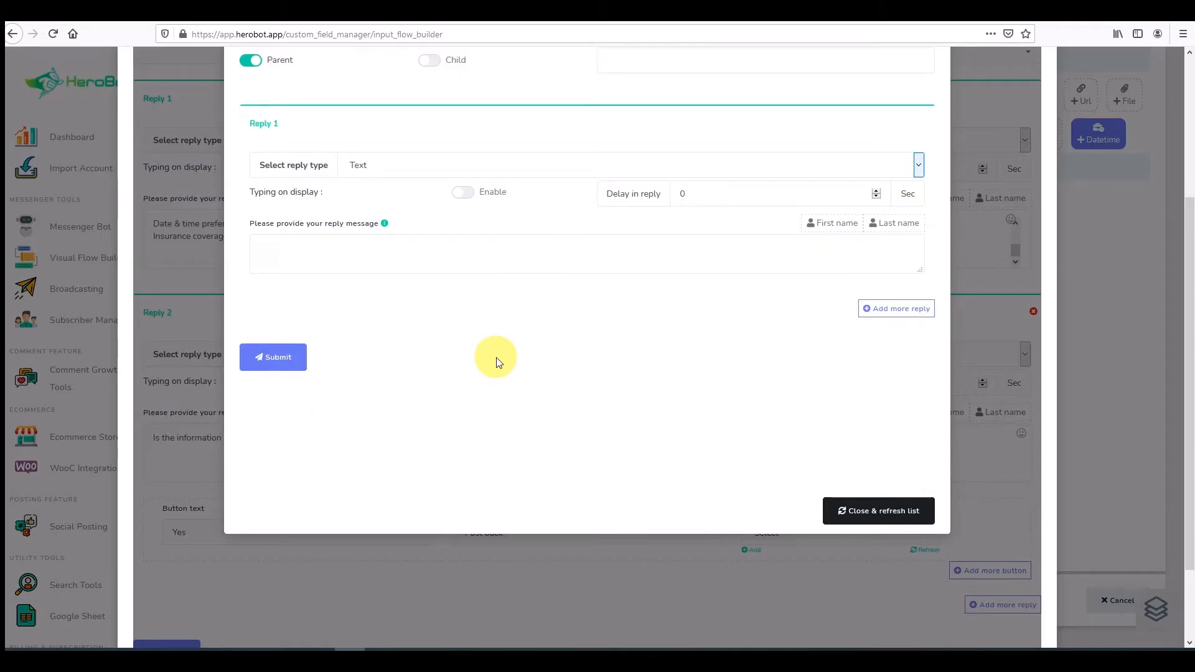
scroll(497, 361, "up", 6)
left_click(321, 212)
type("information booking correct")
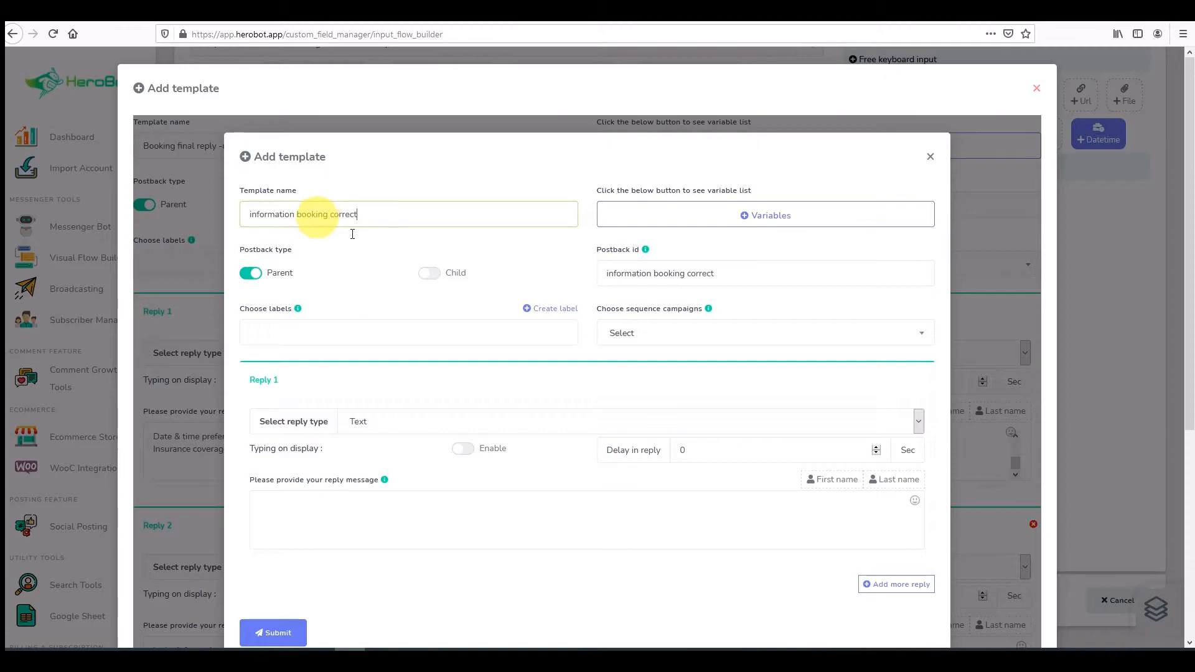
Step: Enable the typing display for the new template's first reply and set its delay to 1 second
left_click(472, 453)
left_click_drag(689, 447, 664, 446)
type("1")
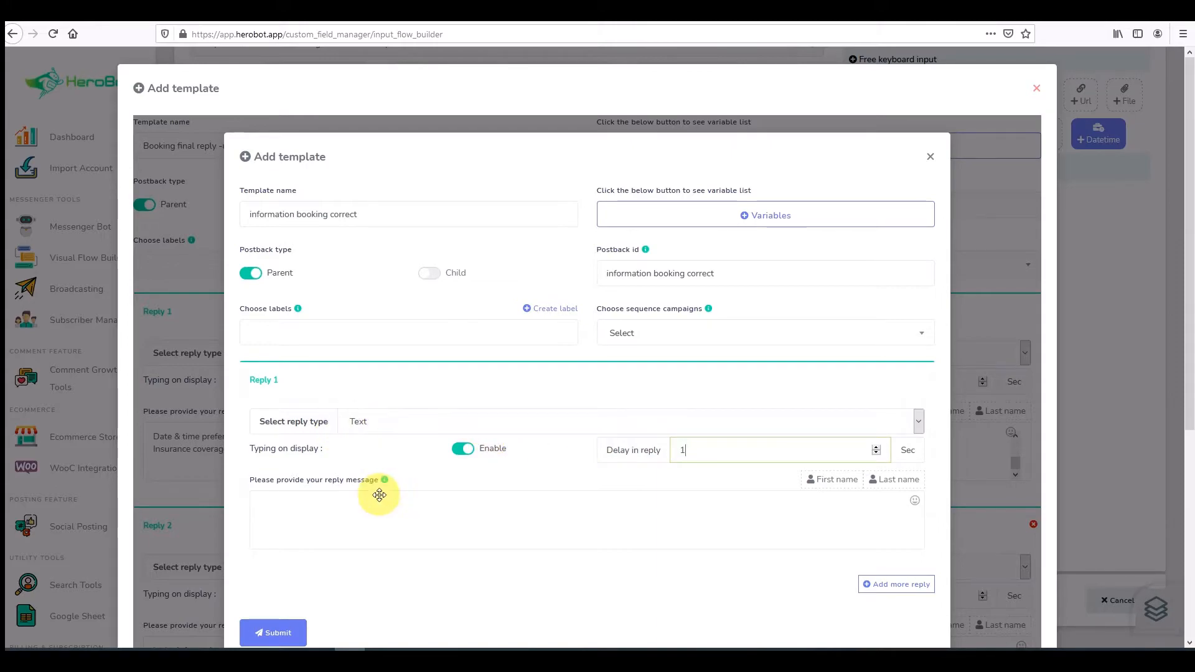
Step: Insert a smiling-face emoji and a thumbs-up emoji as Reply 1's message in the "information booking correct" template
left_click(780, 522)
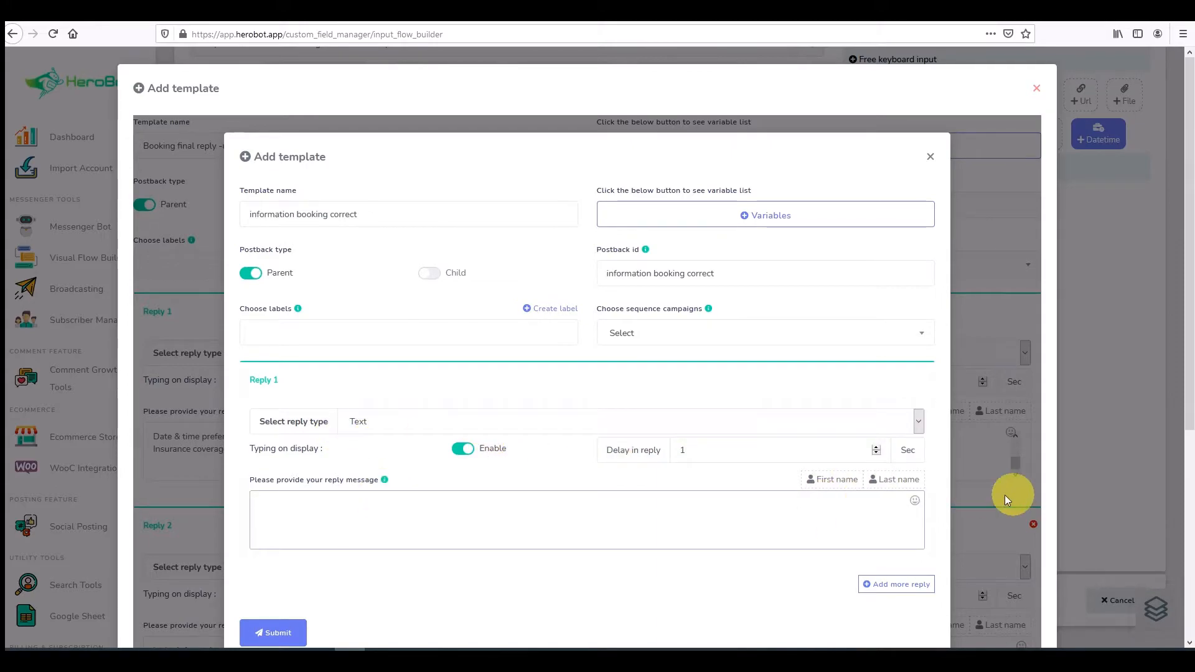
left_click(914, 500)
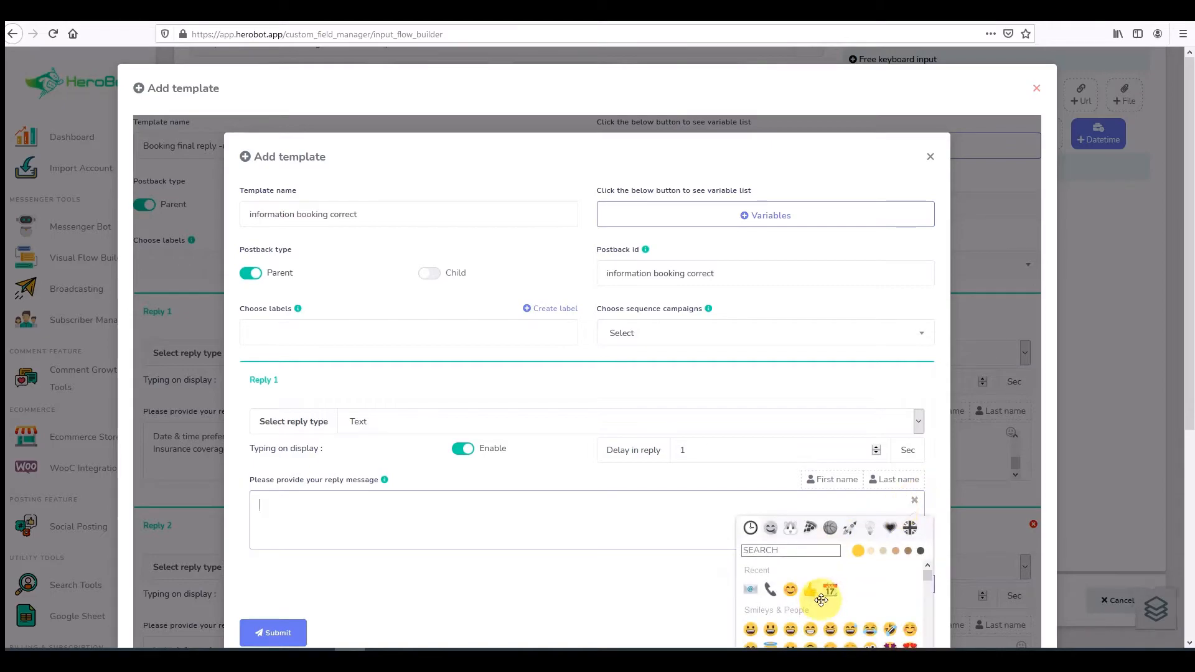
left_click(790, 591)
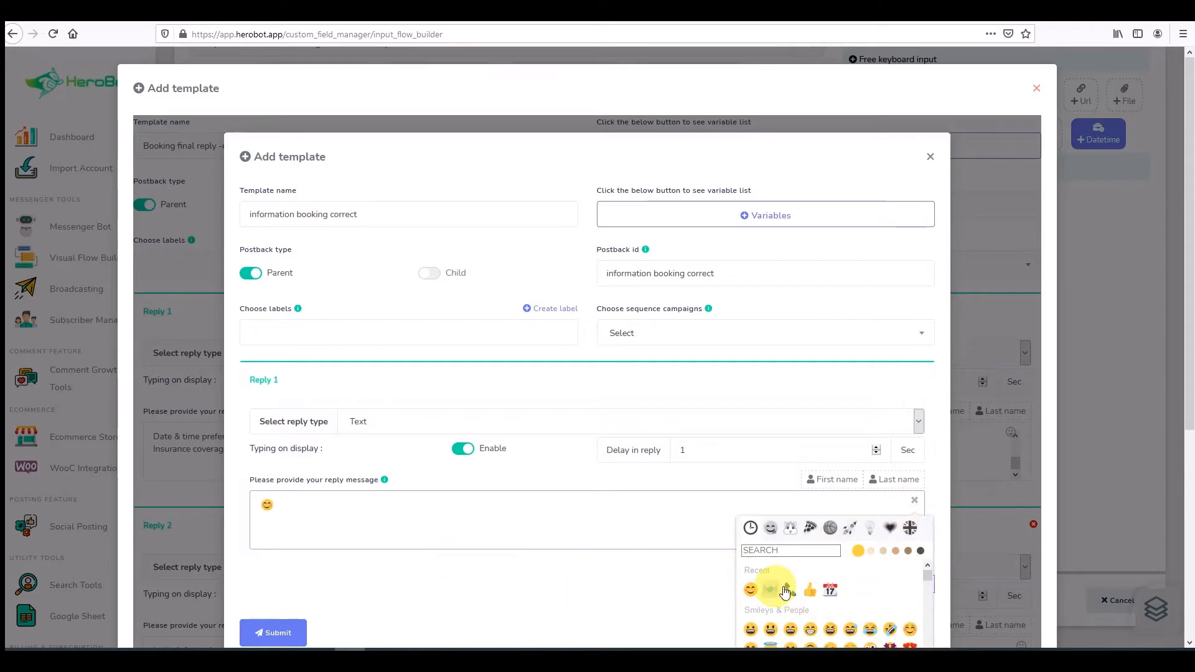
left_click(810, 590)
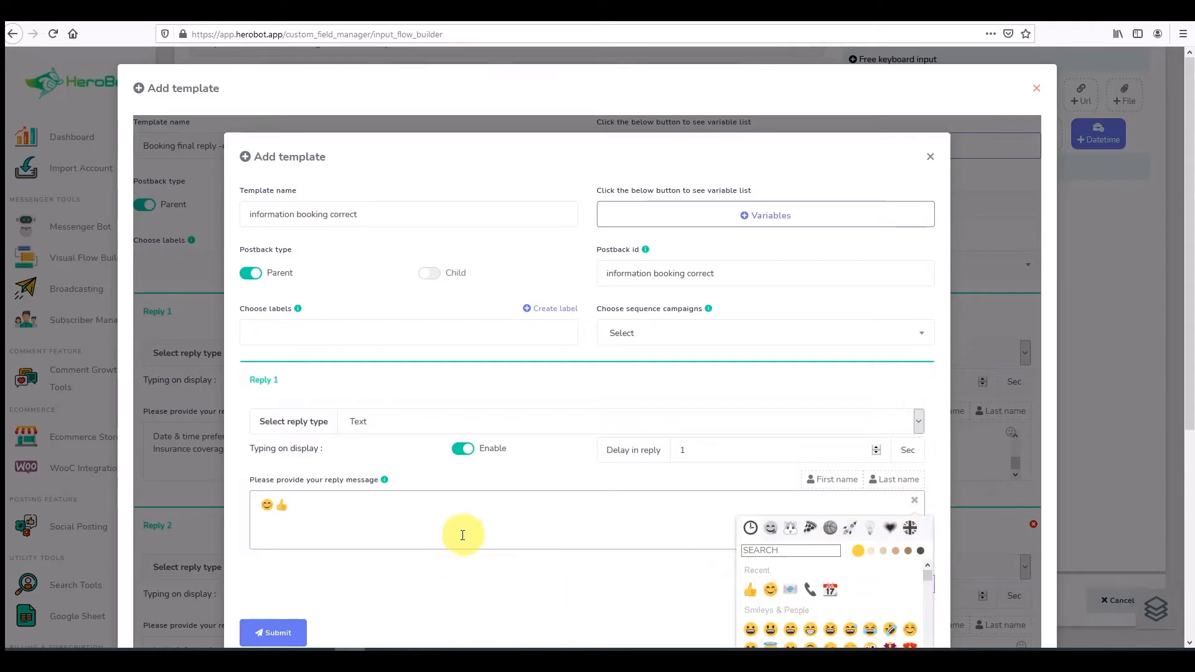
Step: Submit the "information booking correct" template and return to the final reply template with its postback list refreshed
left_click(286, 635)
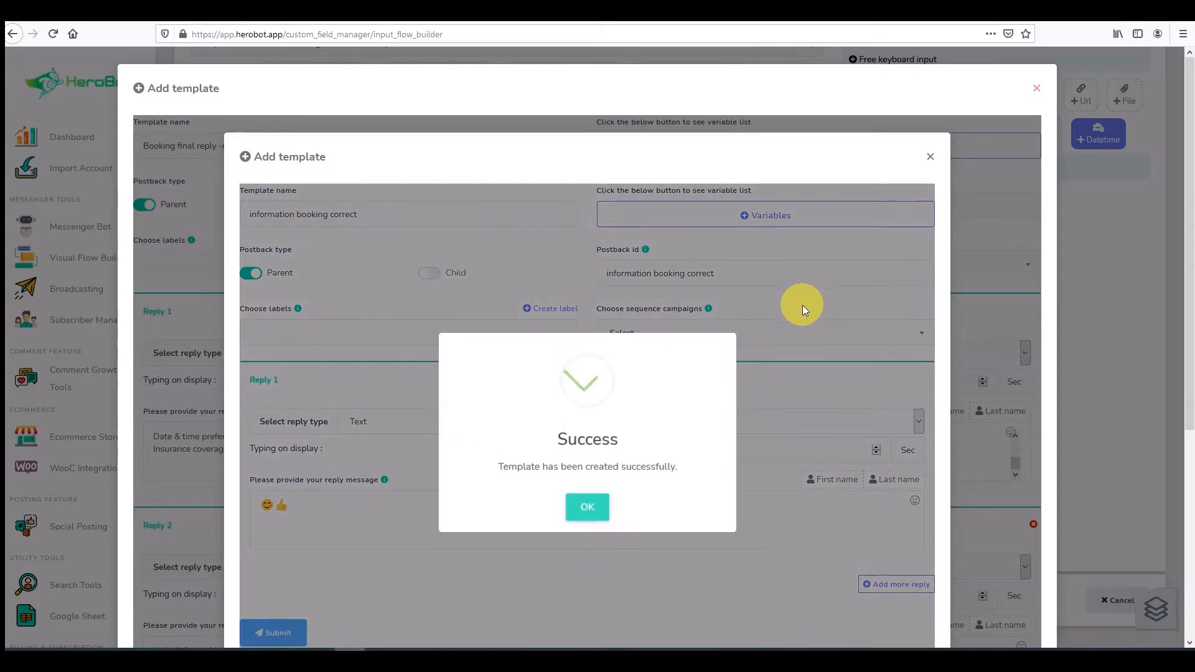
left_click(592, 510)
scroll(802, 436, "down", 5)
left_click(890, 443)
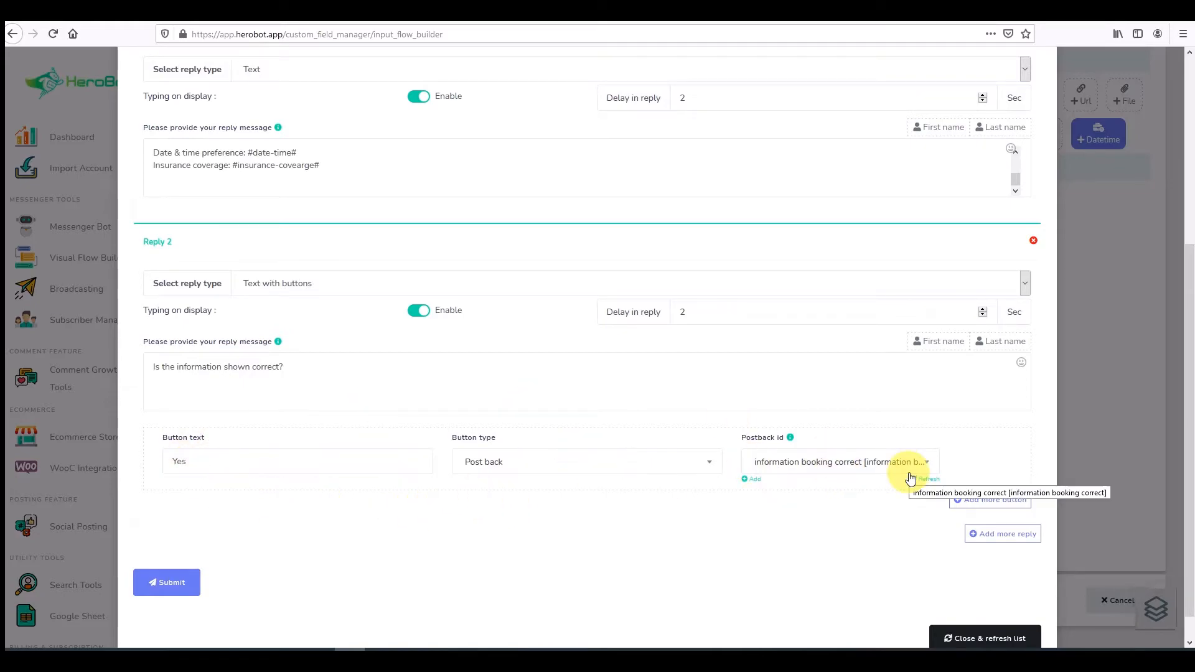
Step: Add a second button to Reply 2, label it "No" and set its type to Post back
left_click(986, 501)
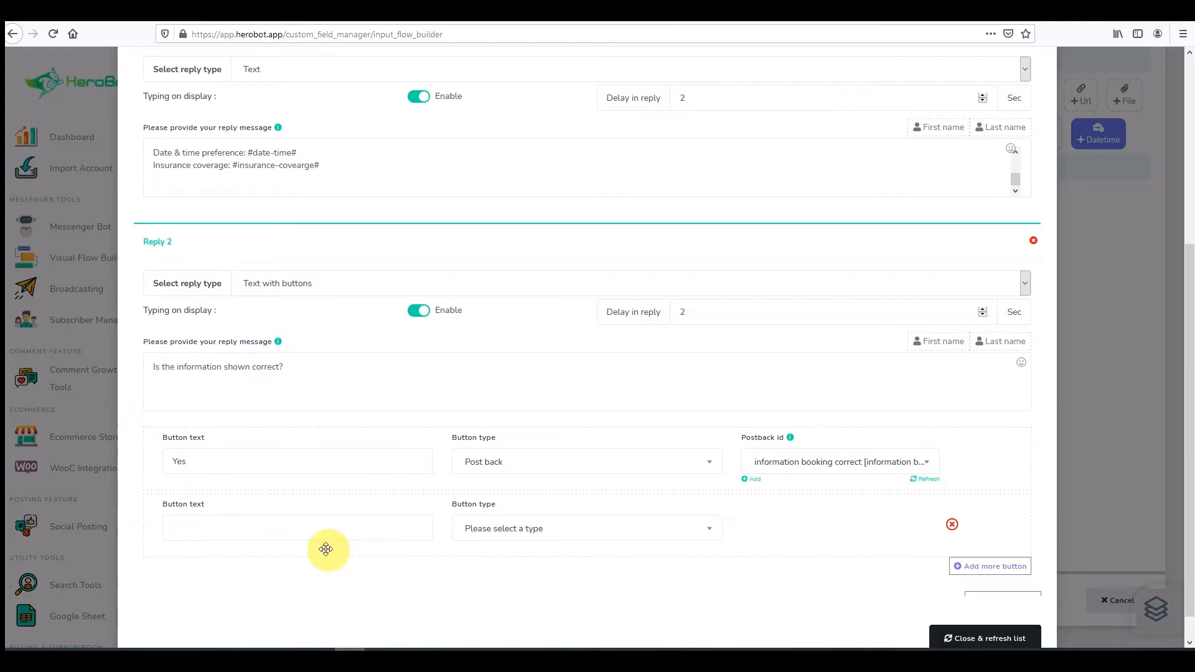
left_click(323, 528)
type("No")
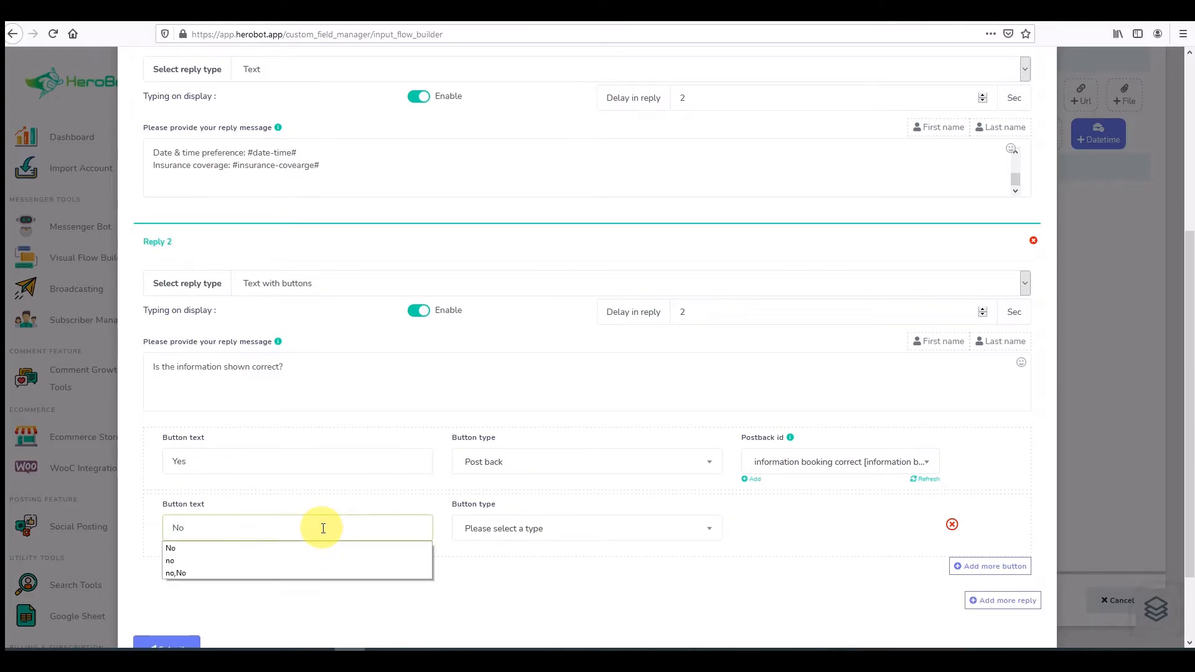
left_click(550, 615)
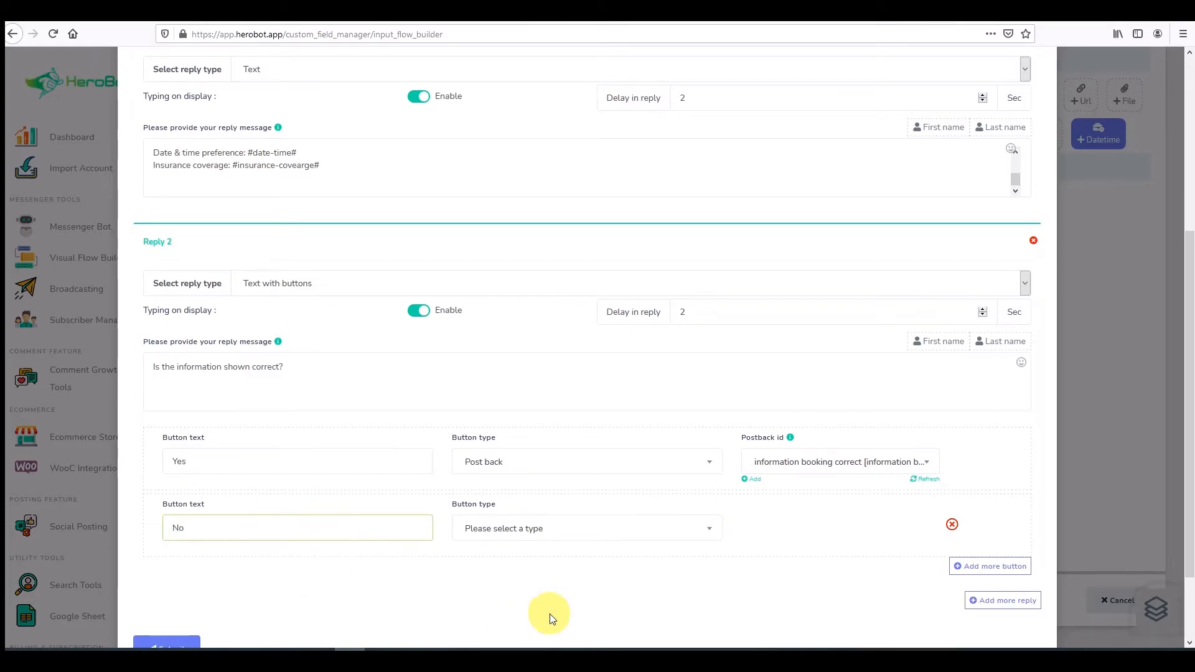
left_click(511, 532)
left_click(491, 439)
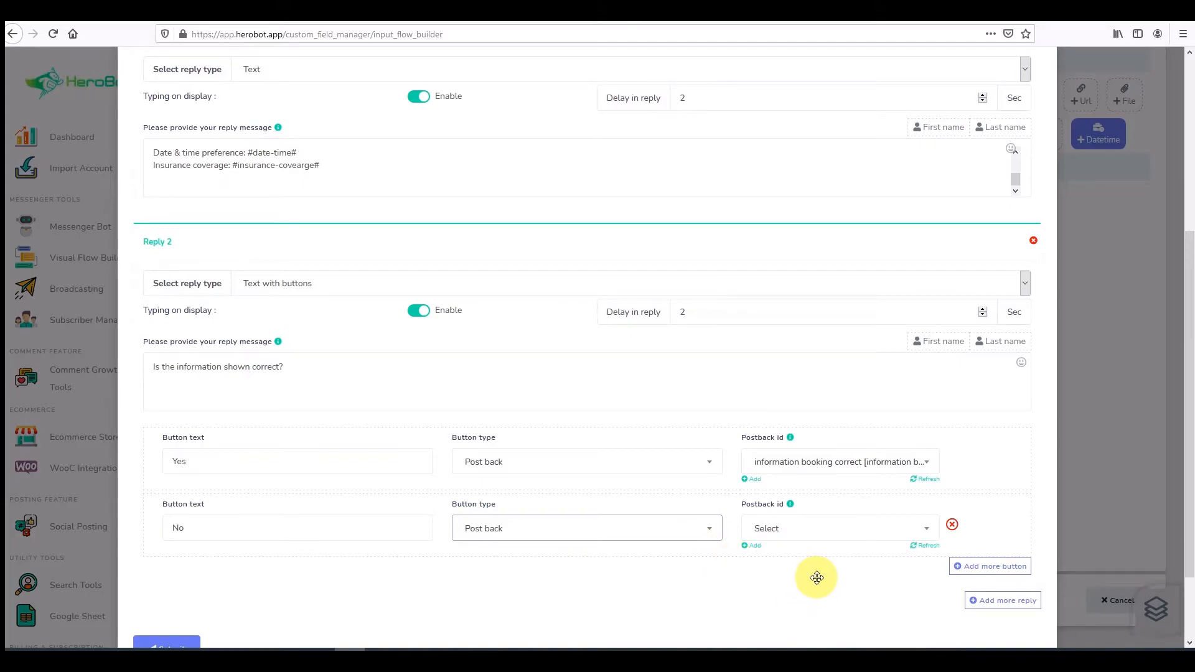
Step: Start a new postback template for the No button and name it "Booking trigger"
left_click(773, 536)
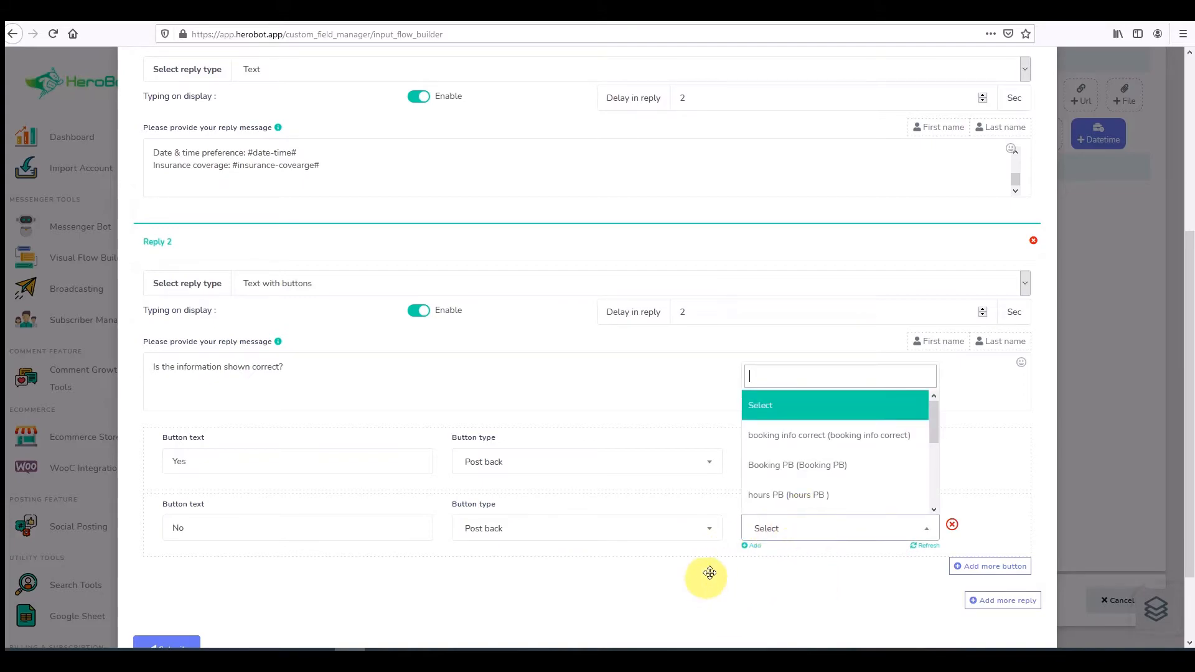
left_click(751, 546)
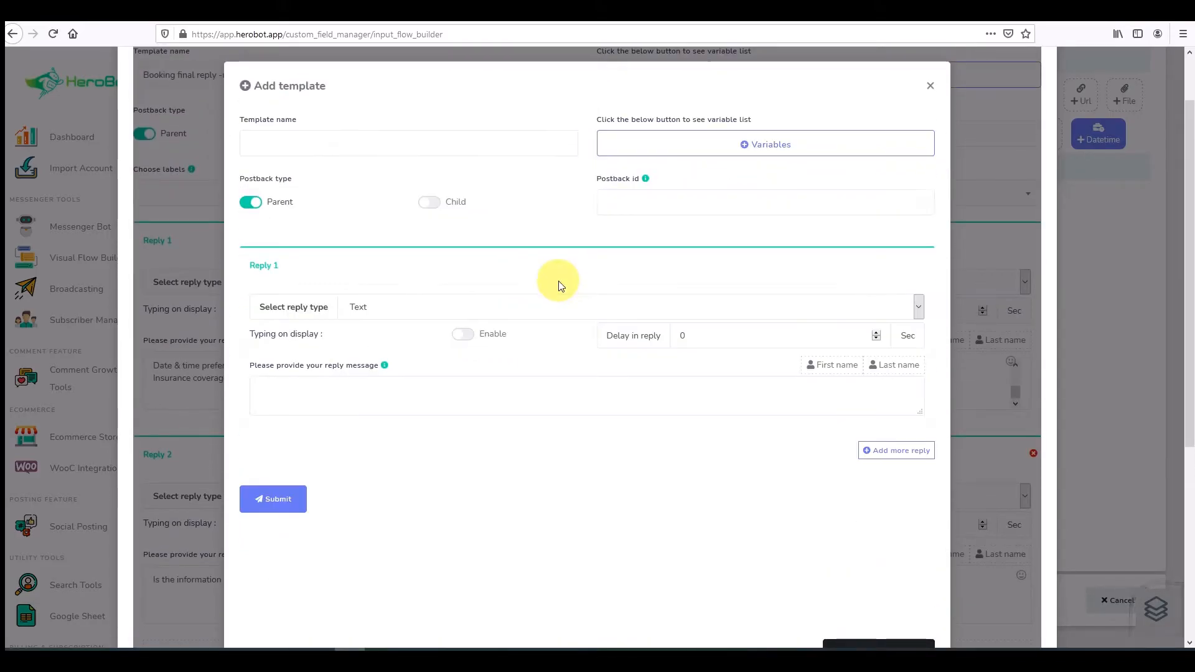
left_click(359, 142)
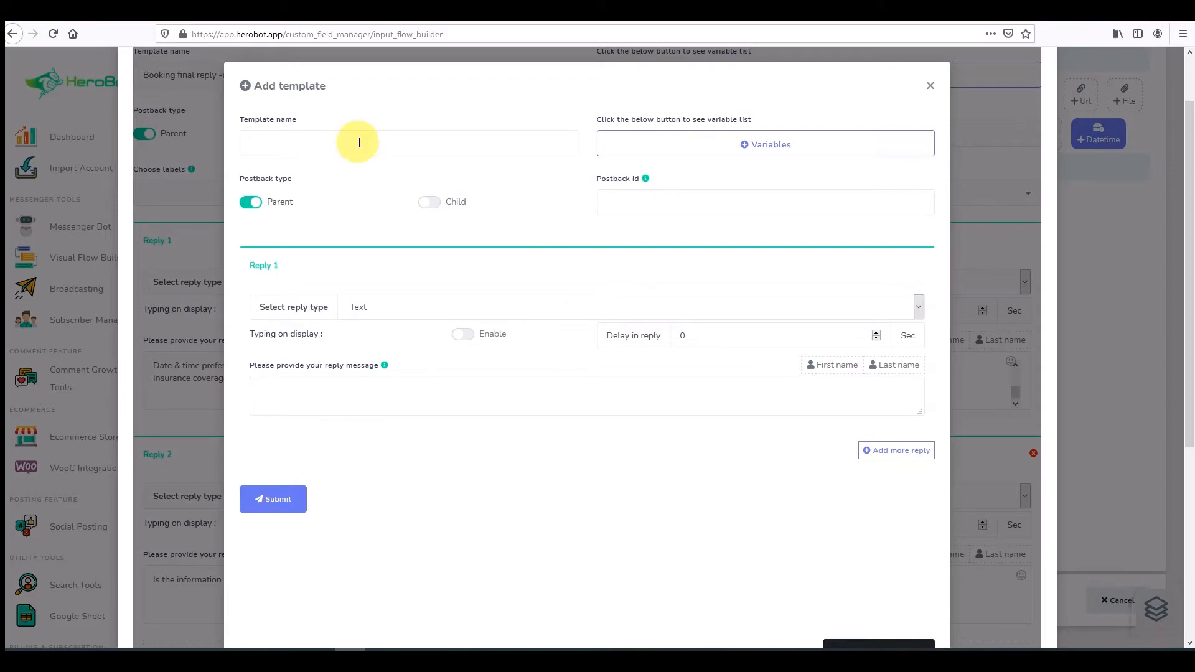
type("Post")
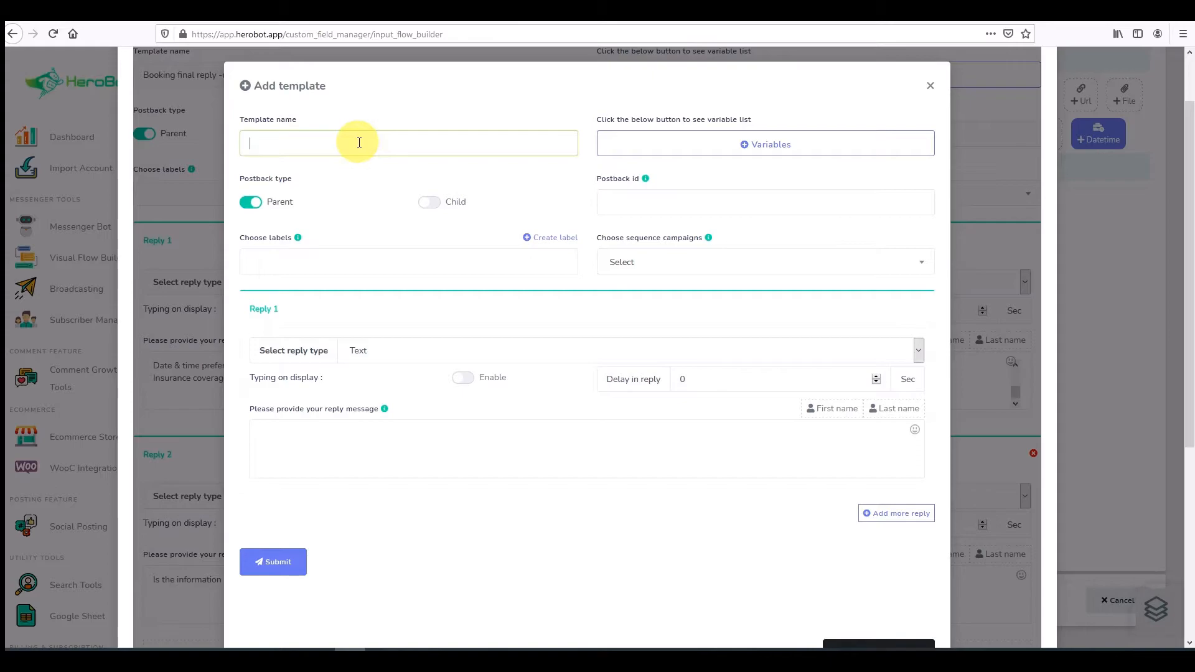
type("Booking ")
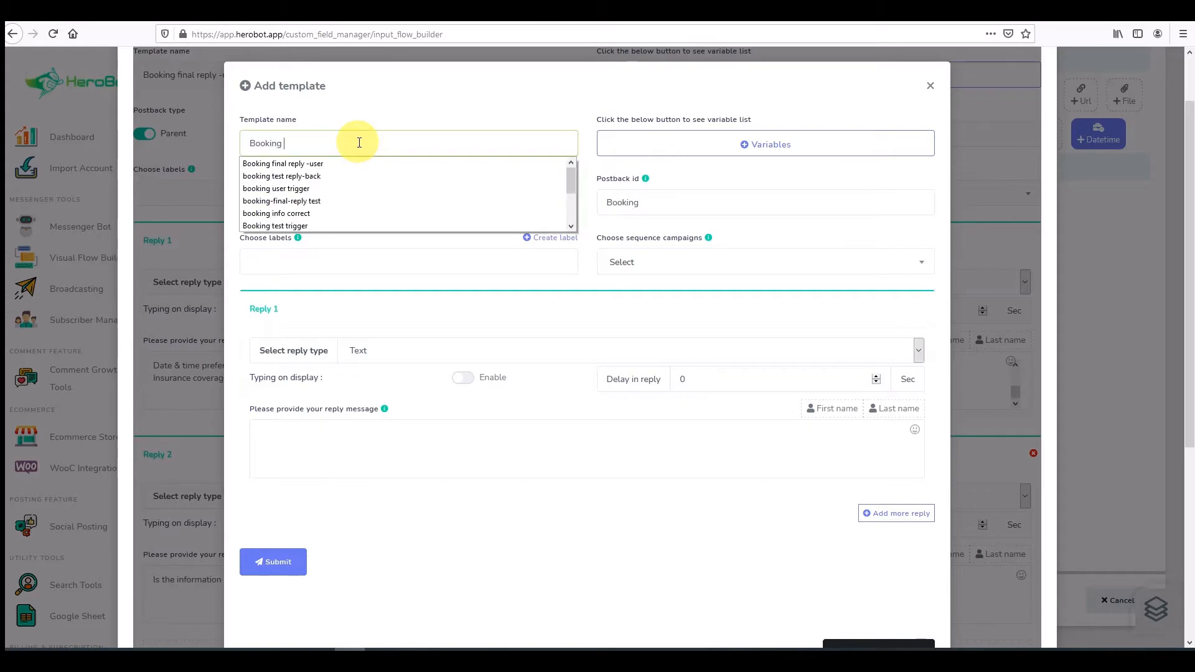
type("trigger")
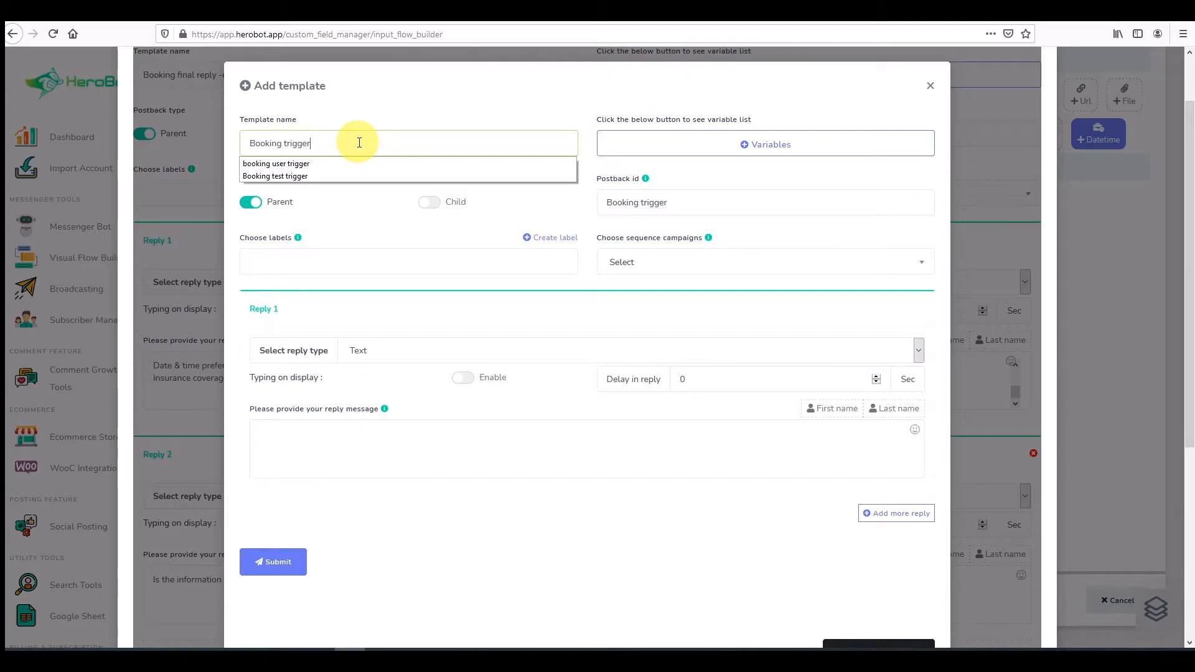
Step: Try to make Reply 1 of the Booking trigger template a User input flow and choose its flow campaign
left_click(373, 449)
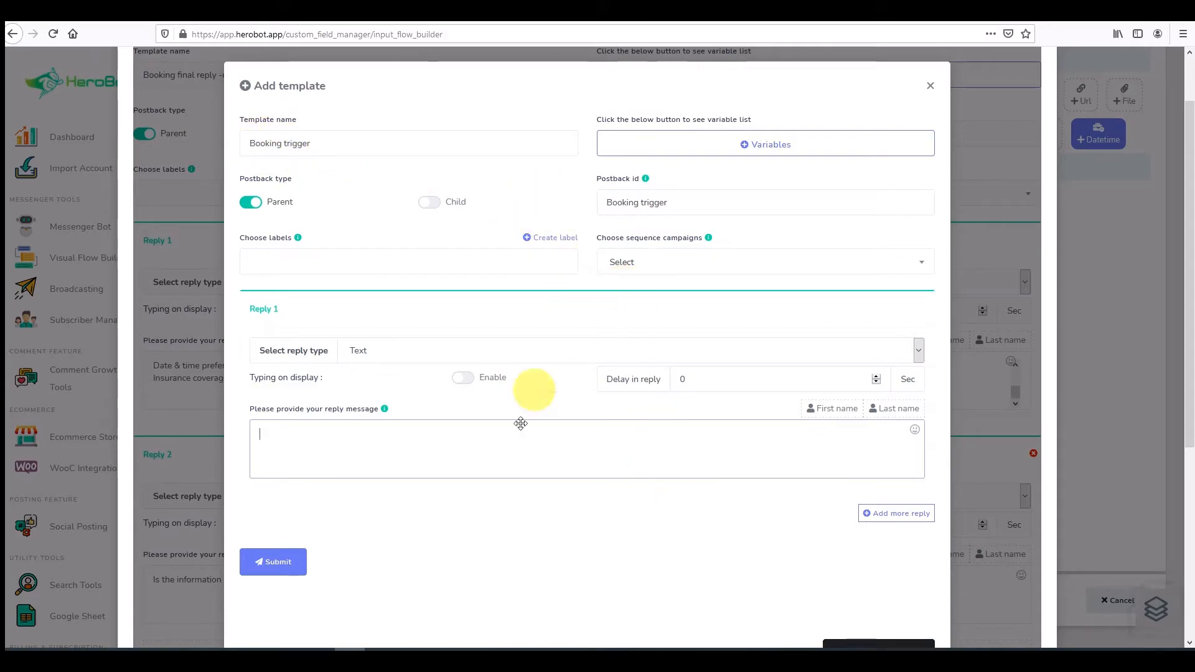
left_click(381, 358)
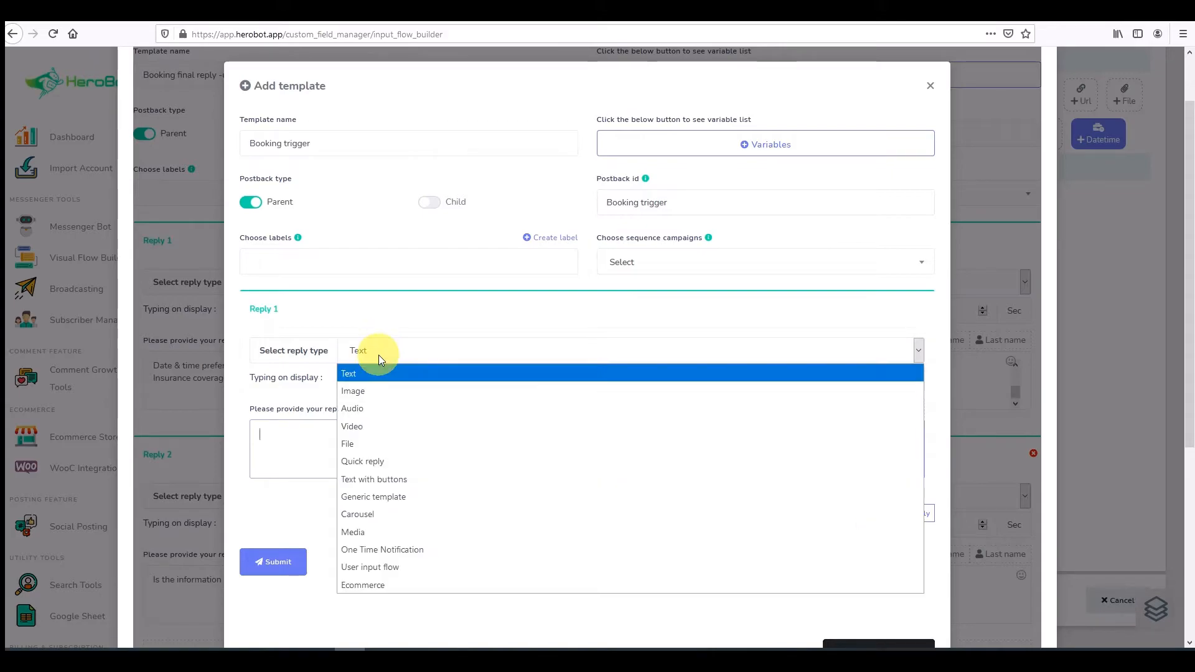
left_click(374, 568)
left_click(334, 405)
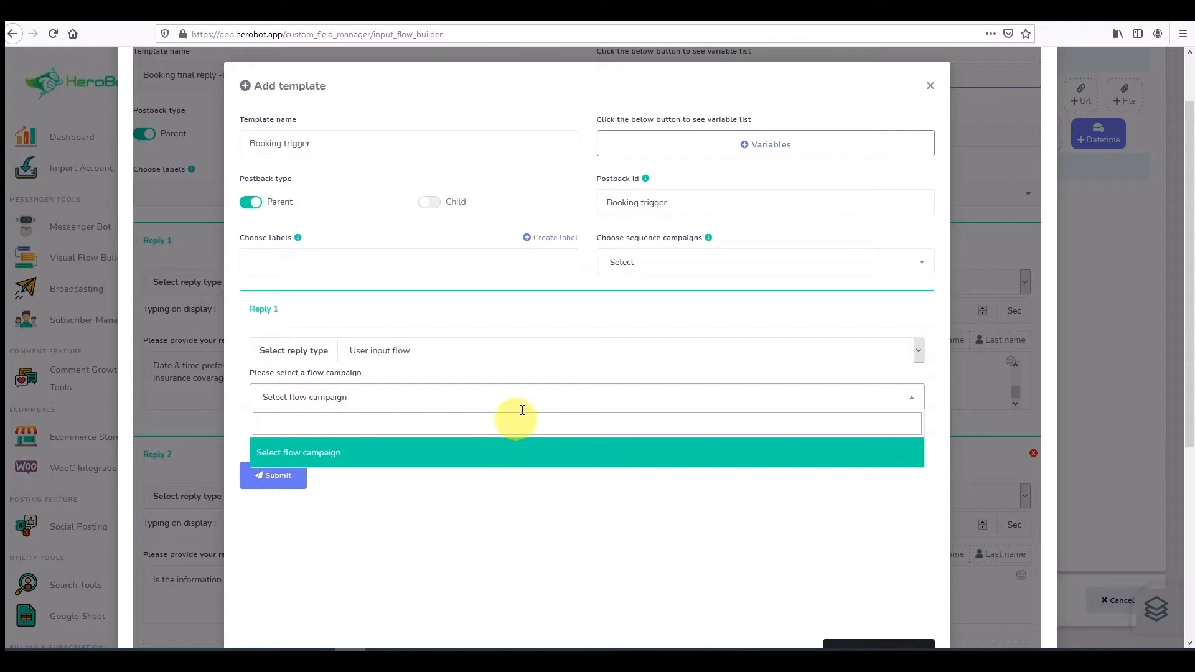
left_click(405, 355)
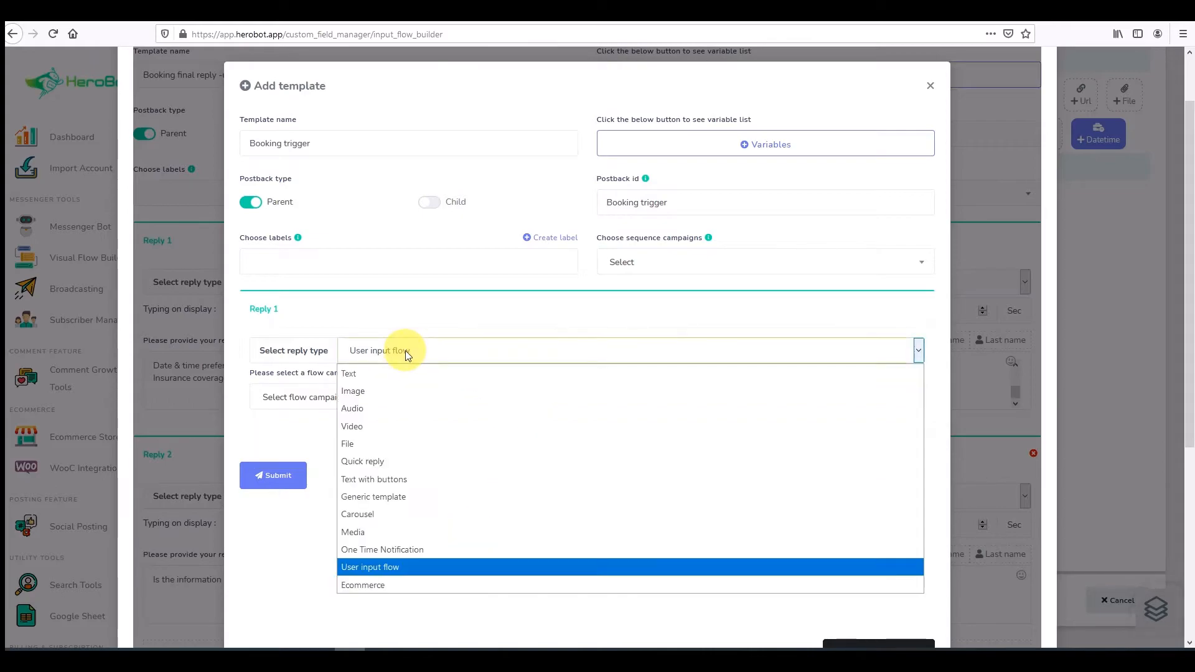
left_click(391, 367)
Step: Enter "trigger to be set" as Reply 1's message, enable its typing display and set the delay to 2 seconds
left_click(363, 436)
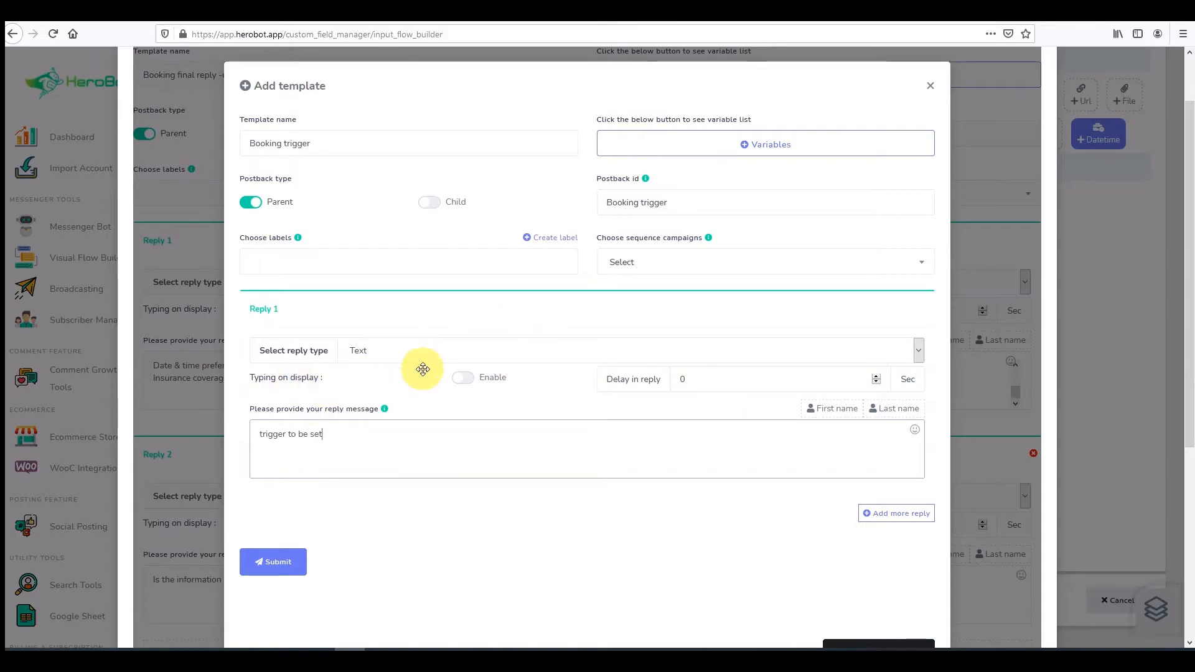
left_click(467, 376)
left_click(663, 379)
key("BackSpace")
type("2")
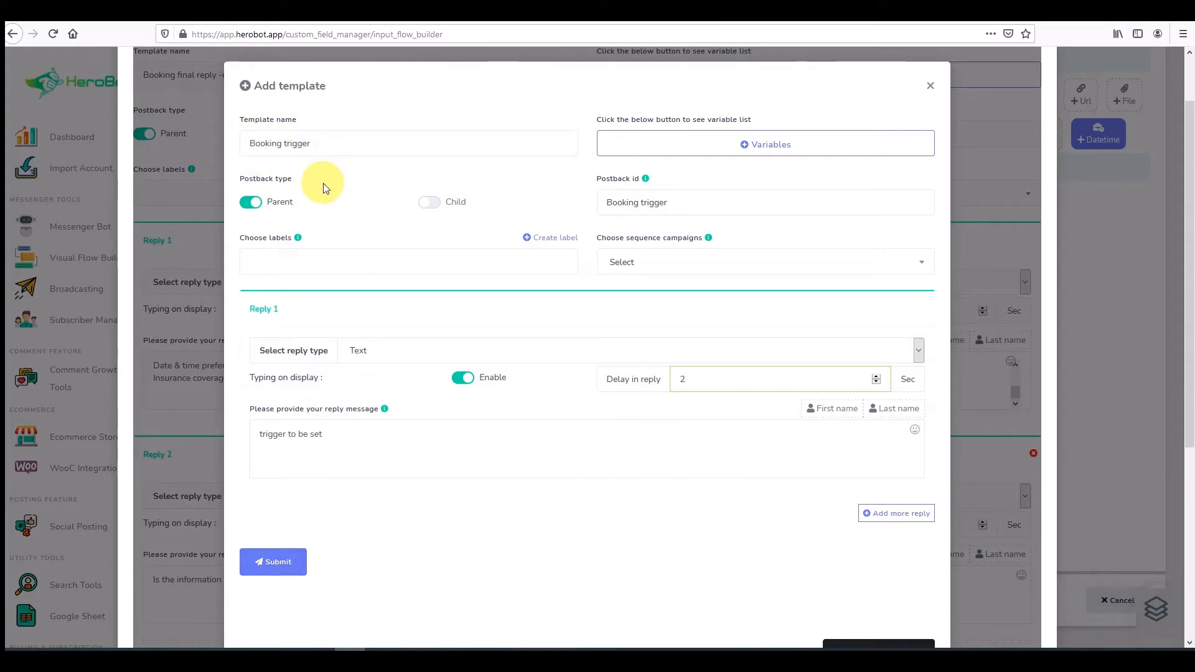
Step: Submit the Booking trigger template and return to the final reply template with its postback list refreshed
scroll(458, 400, "down", 2)
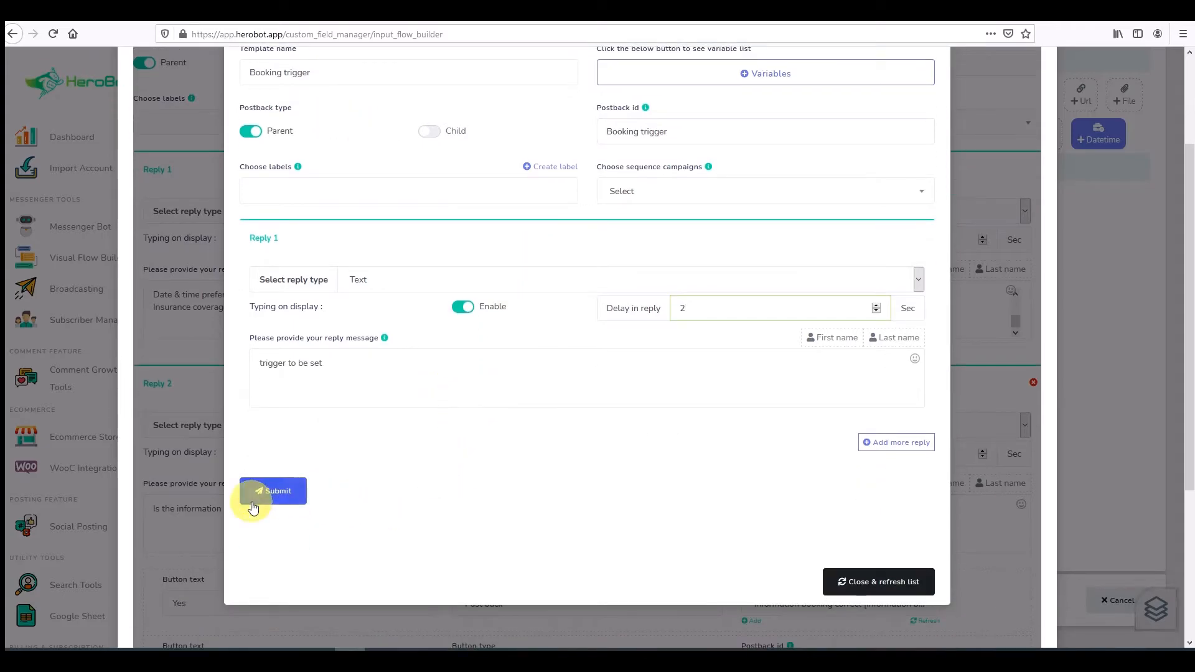
left_click(293, 490)
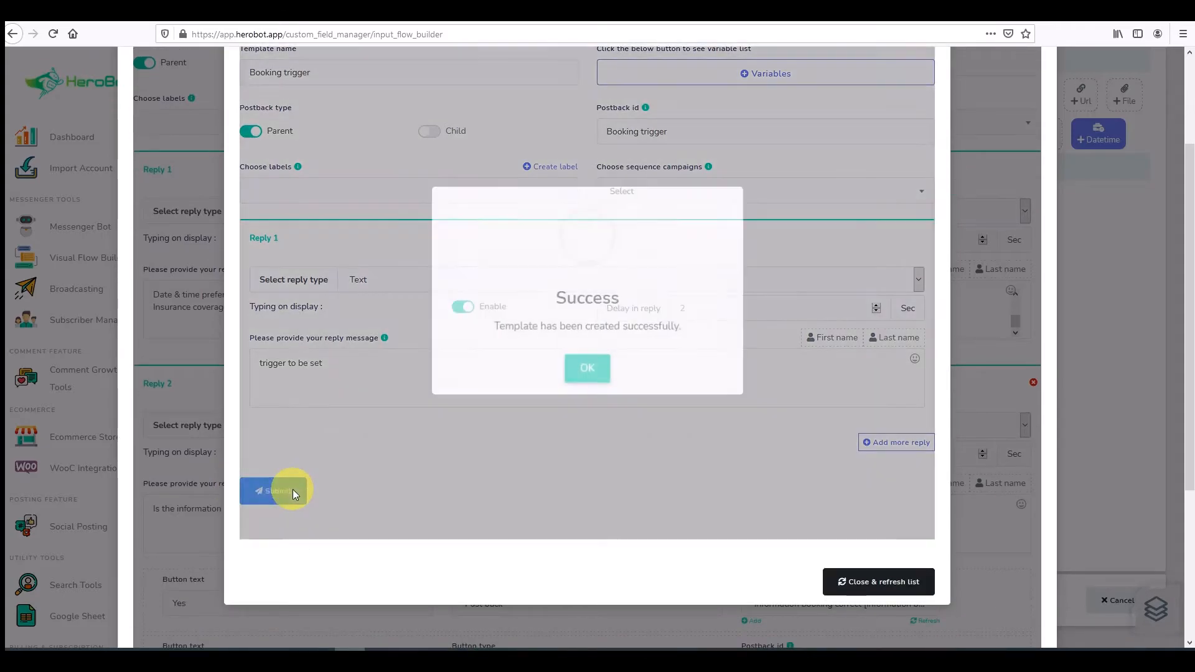
left_click(585, 365)
left_click(869, 586)
Step: Submit the final reply template, return to the flow builder with the list refreshed, and submit the input flow
scroll(475, 342, "down", 4)
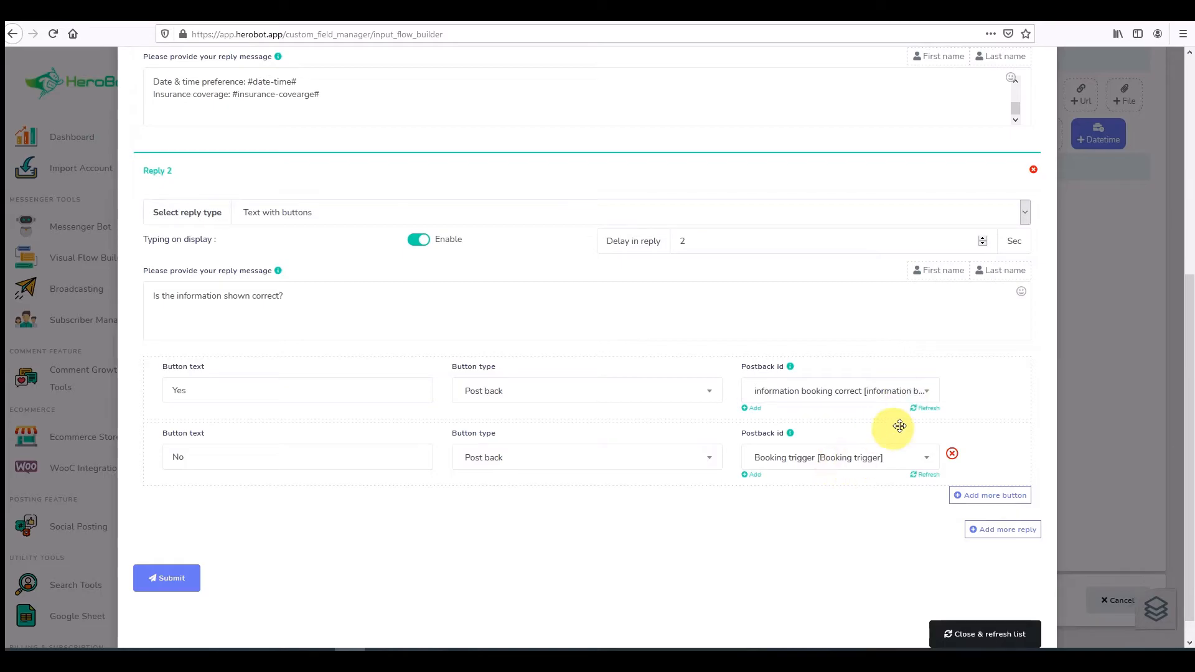
scroll(794, 534, "down", 1)
left_click(155, 549)
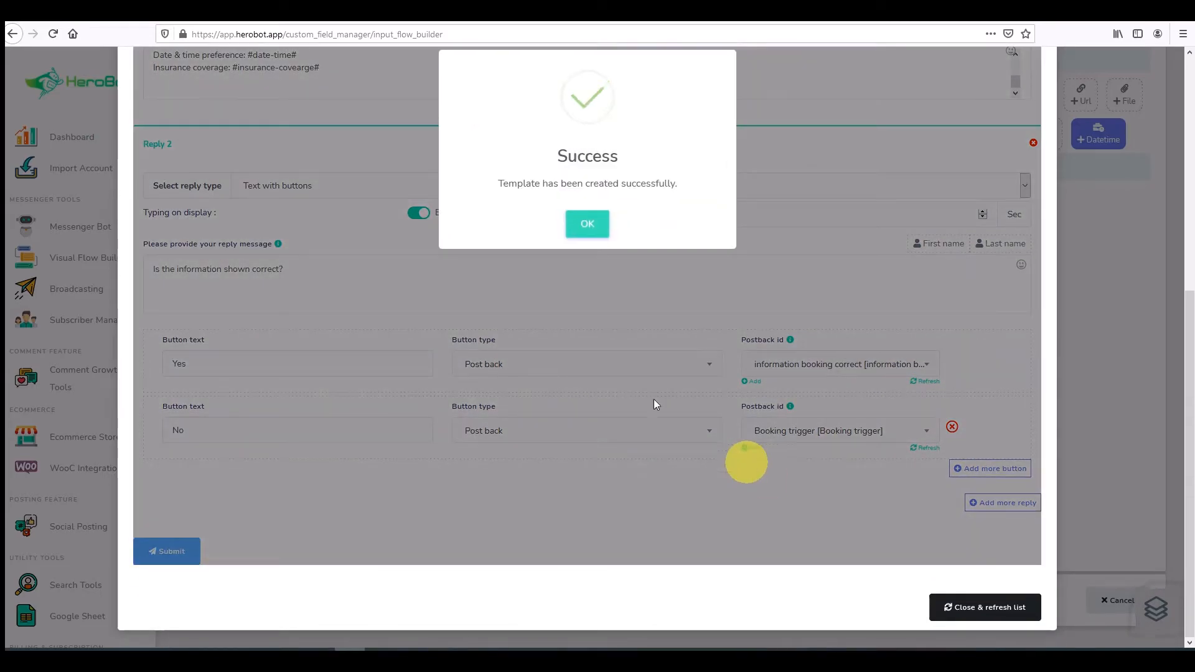
left_click(587, 224)
left_click(1027, 619)
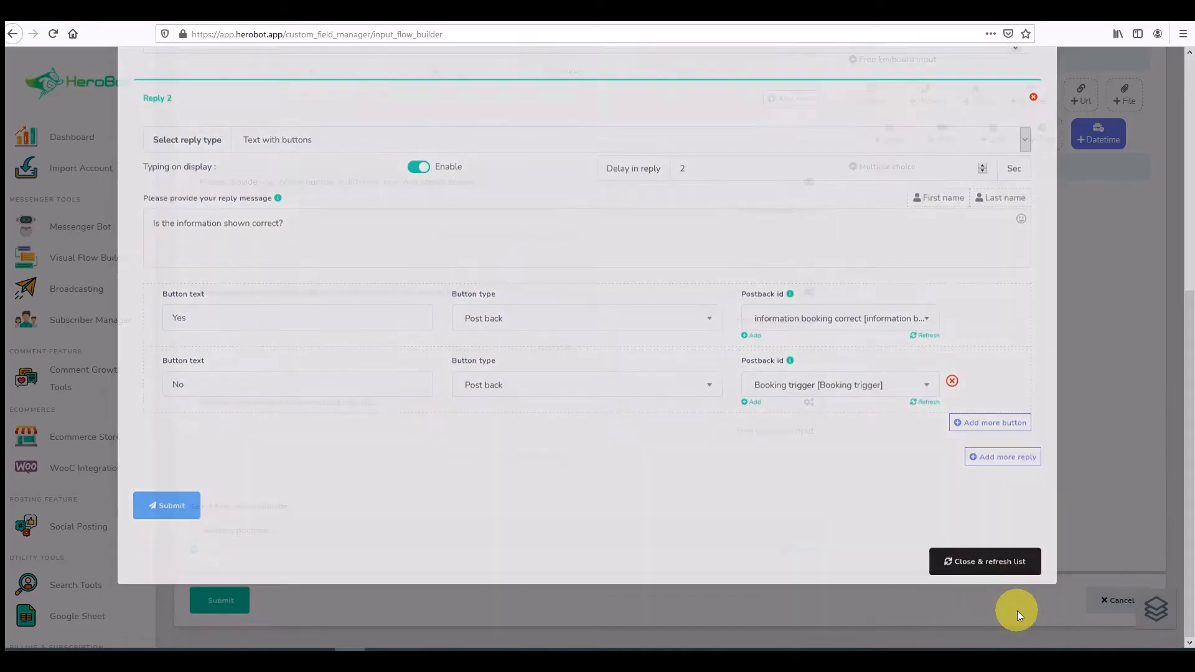
left_click(214, 603)
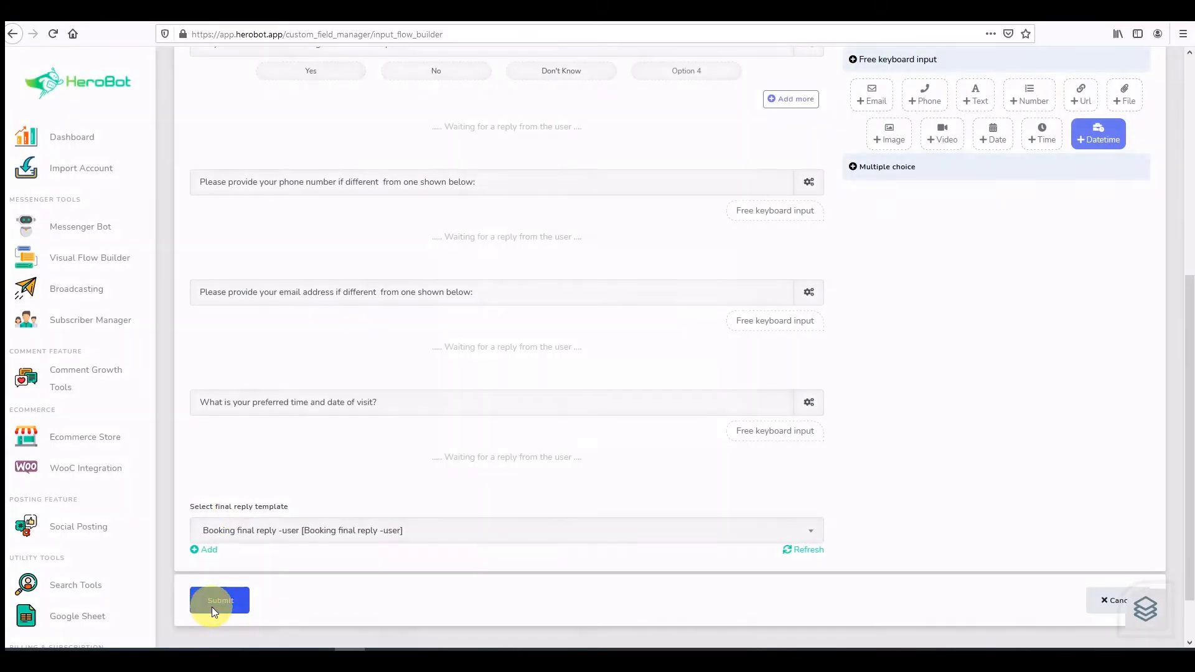
left_click(590, 422)
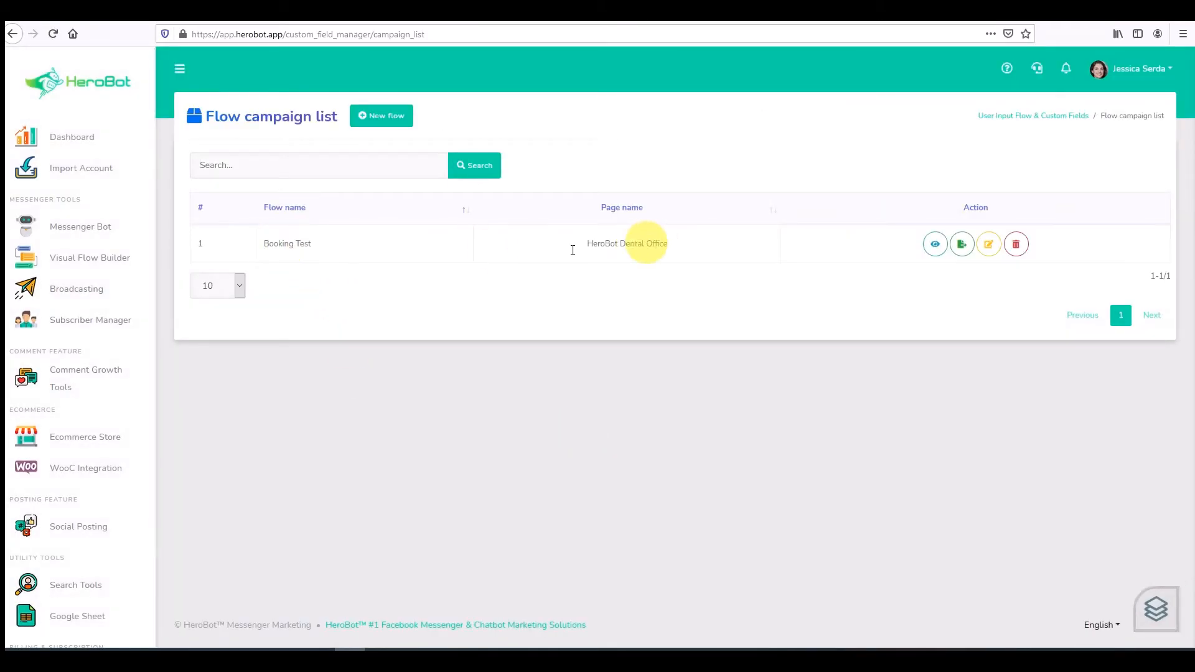
Step: Open the Booking trigger template for editing from the Messenger Bot's Post-back Bot Manager
left_click(87, 229)
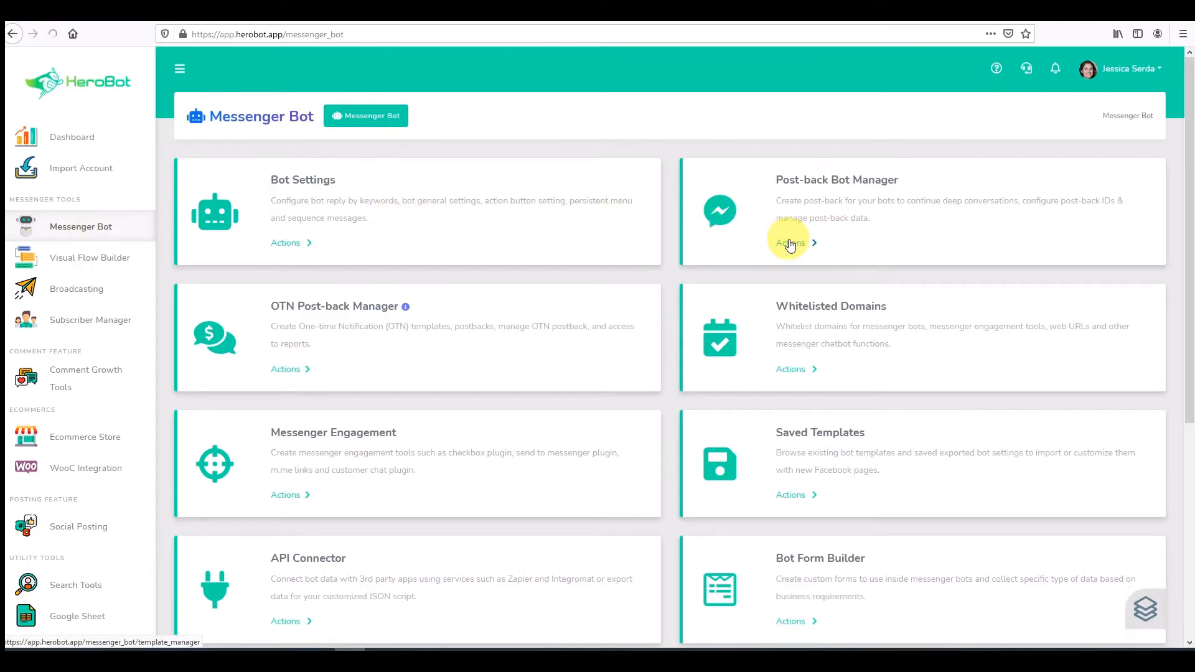
left_click(790, 242)
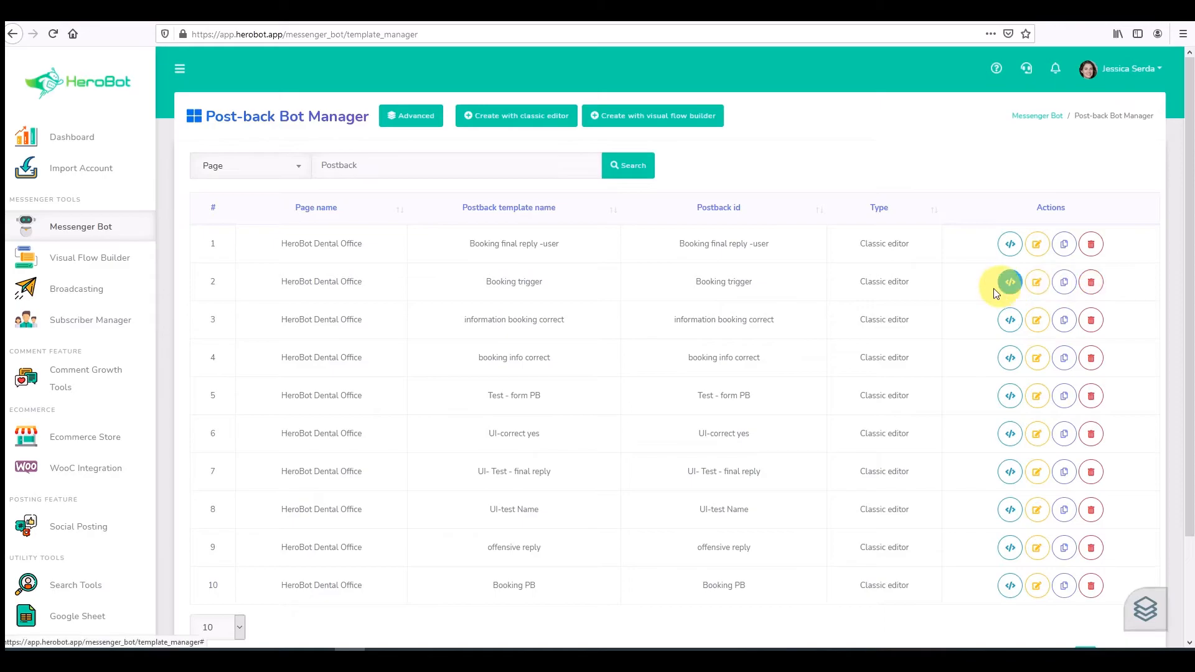
left_click(1033, 283)
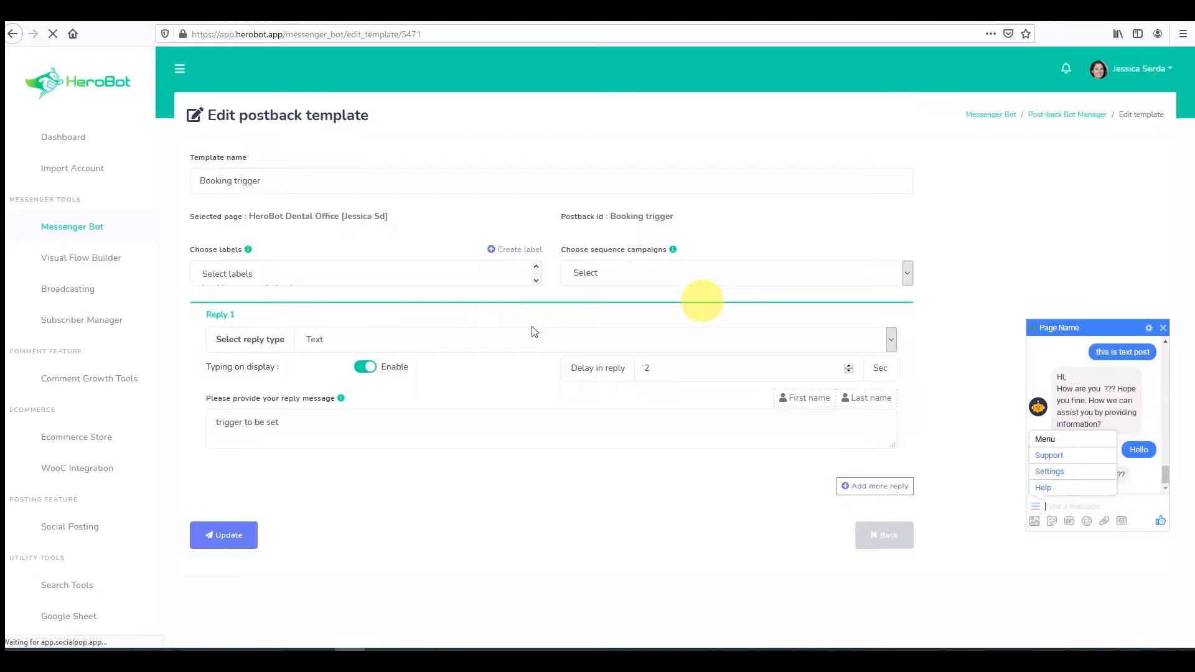
left_click(345, 348)
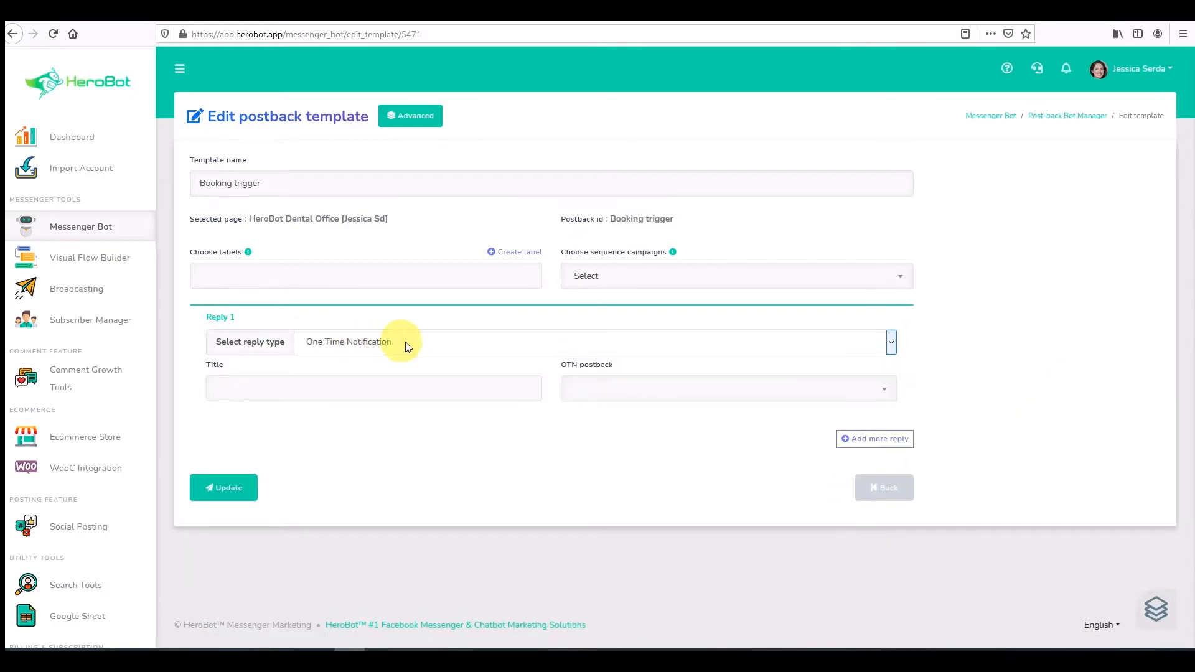
left_click(891, 340)
left_click(891, 342)
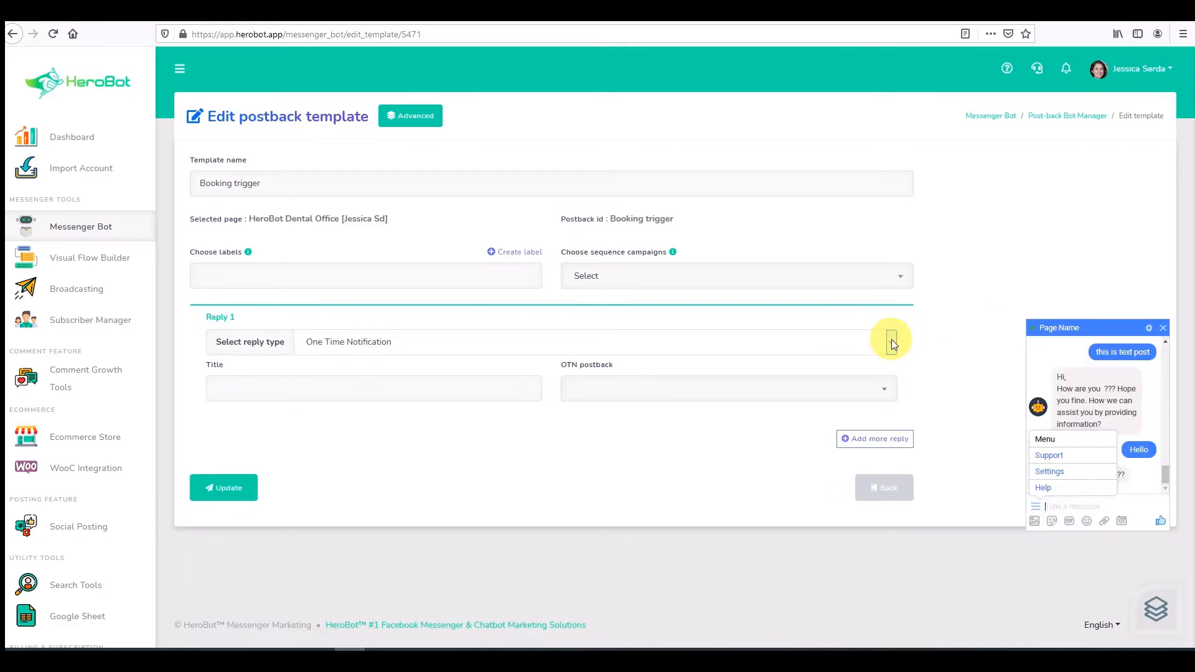
left_click(892, 343)
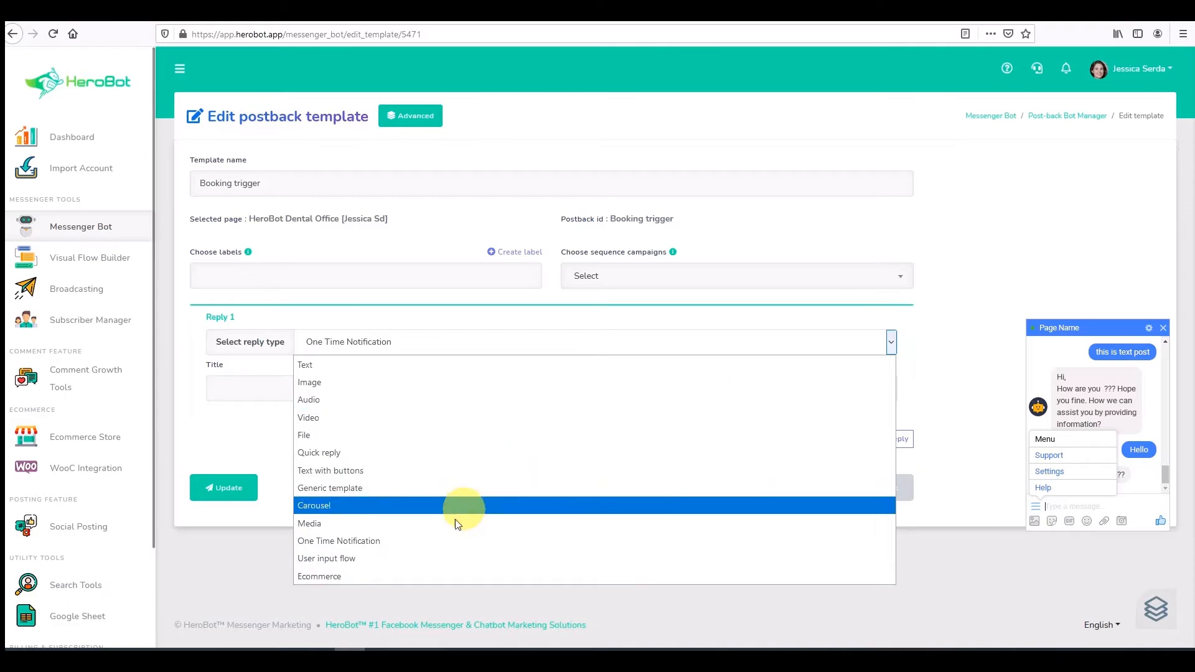
key("Escape")
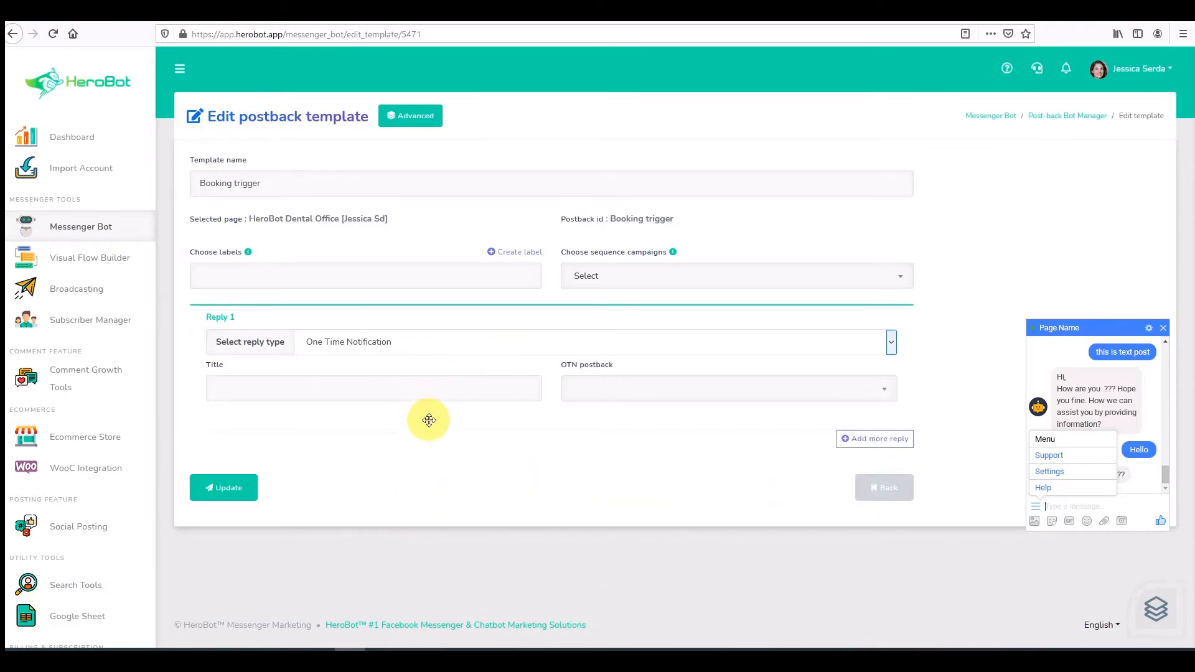
Step: Set Reply 1's type to User input flow with the Booking Test flow campaign and update the Booking trigger template
left_click(891, 343)
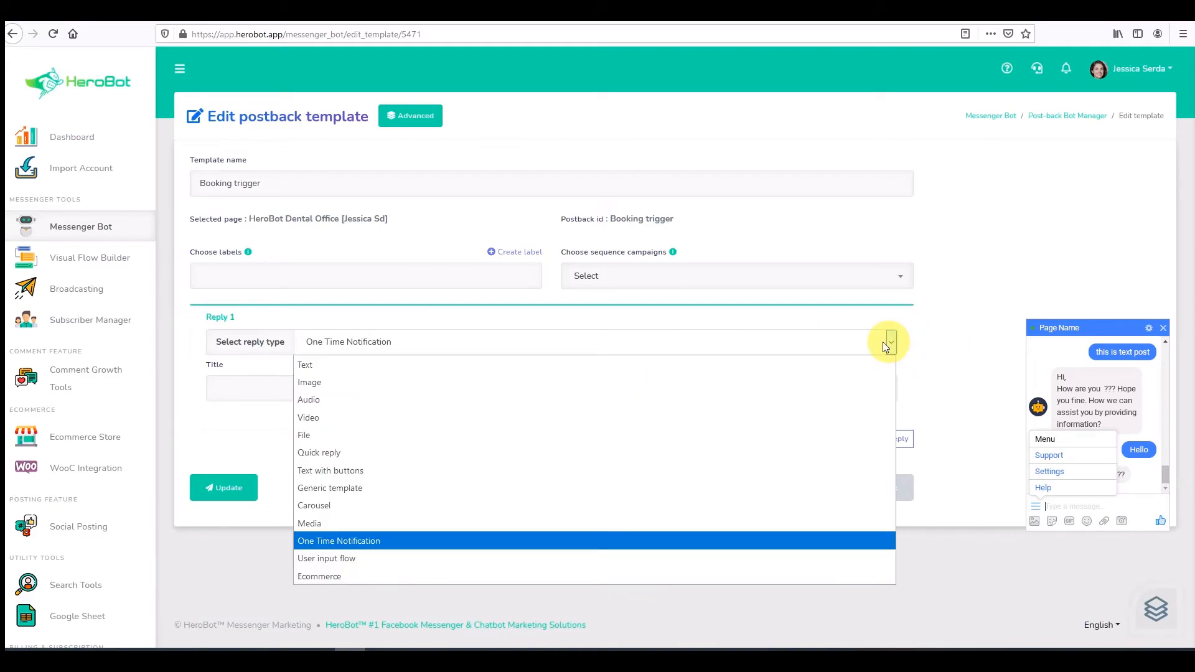
left_click(345, 558)
left_click(274, 387)
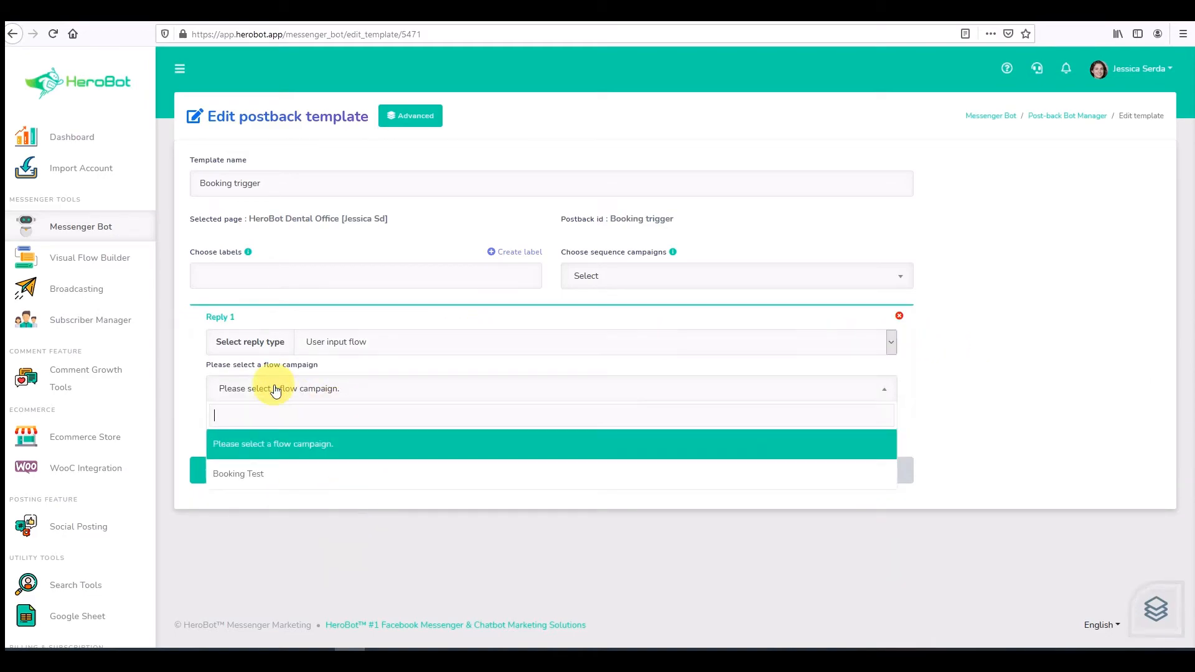
left_click(225, 478)
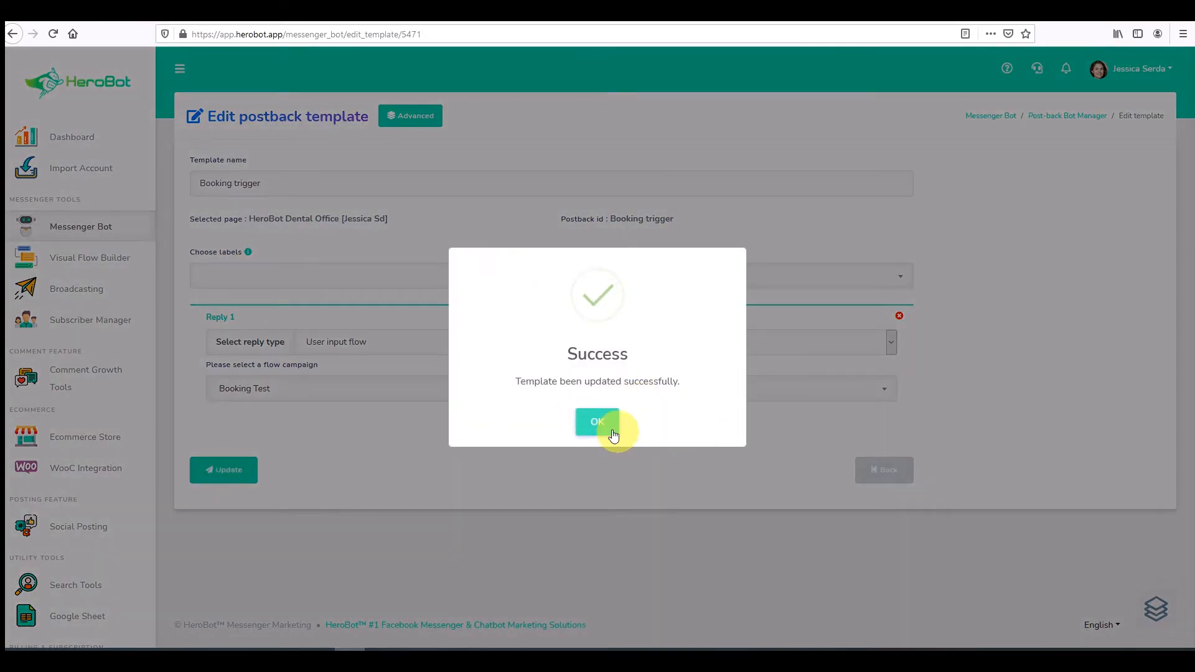
left_click(606, 427)
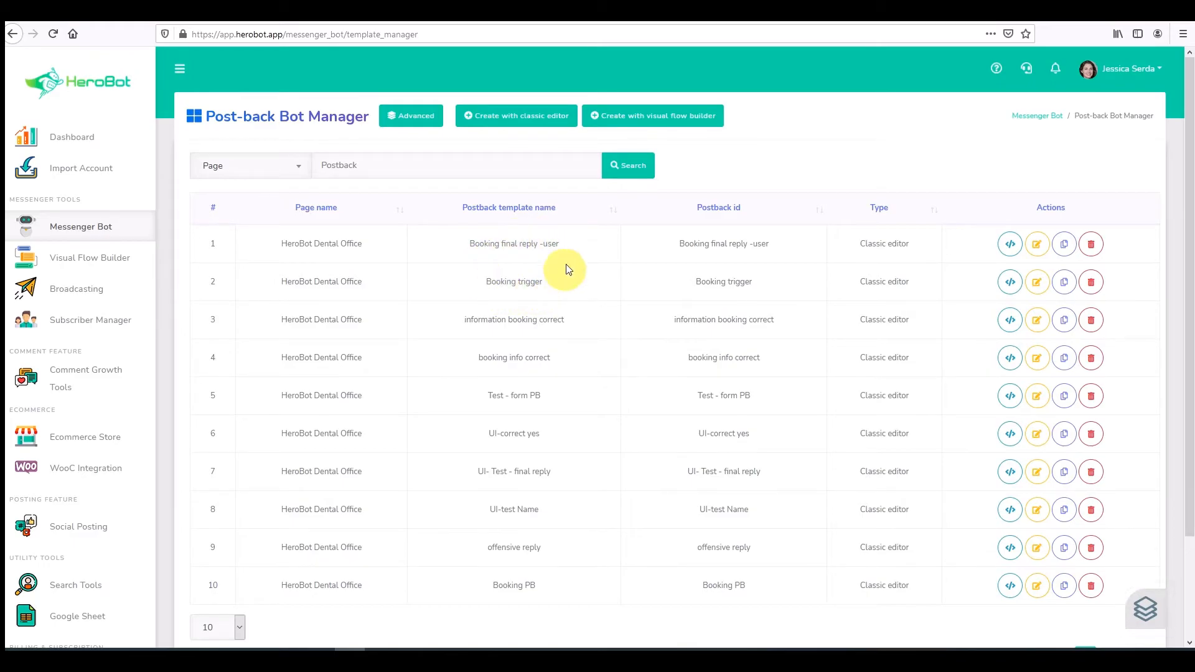
Step: Open the Messenger Bot's Bot Settings and bring up a blank bot reply form for HeroBot Dental Office
left_click(73, 227)
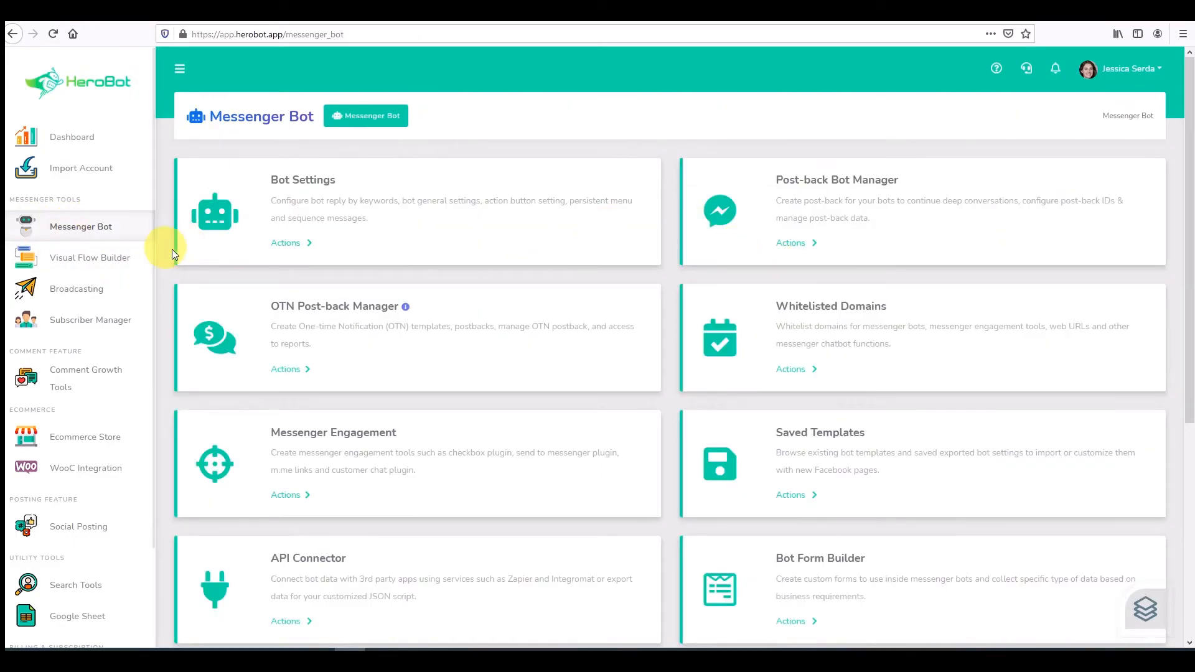
left_click(293, 248)
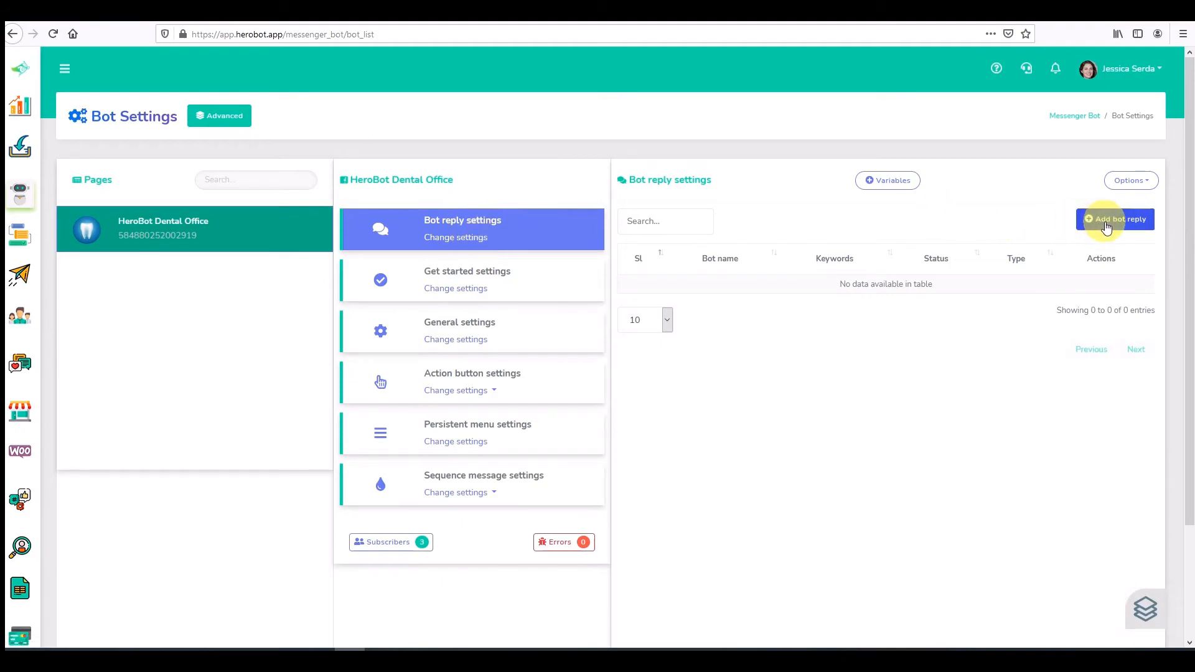
left_click(1106, 228)
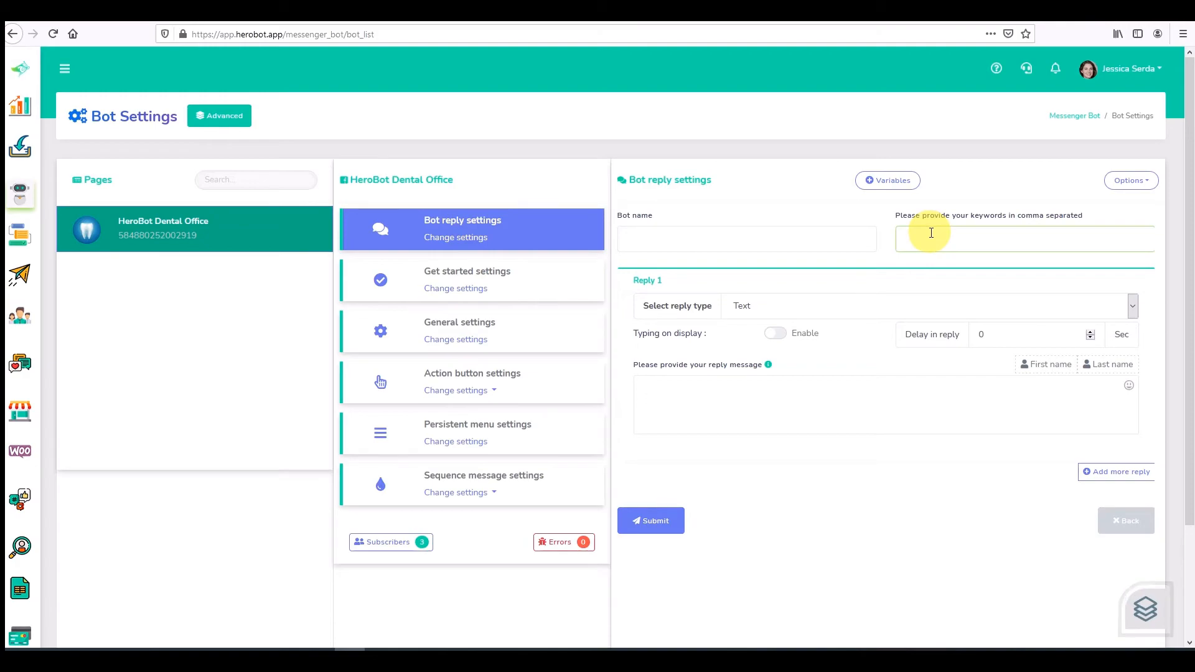
Step: Open the Get-started template from the action button settings and add a third button with the text Booking
left_click(480, 393)
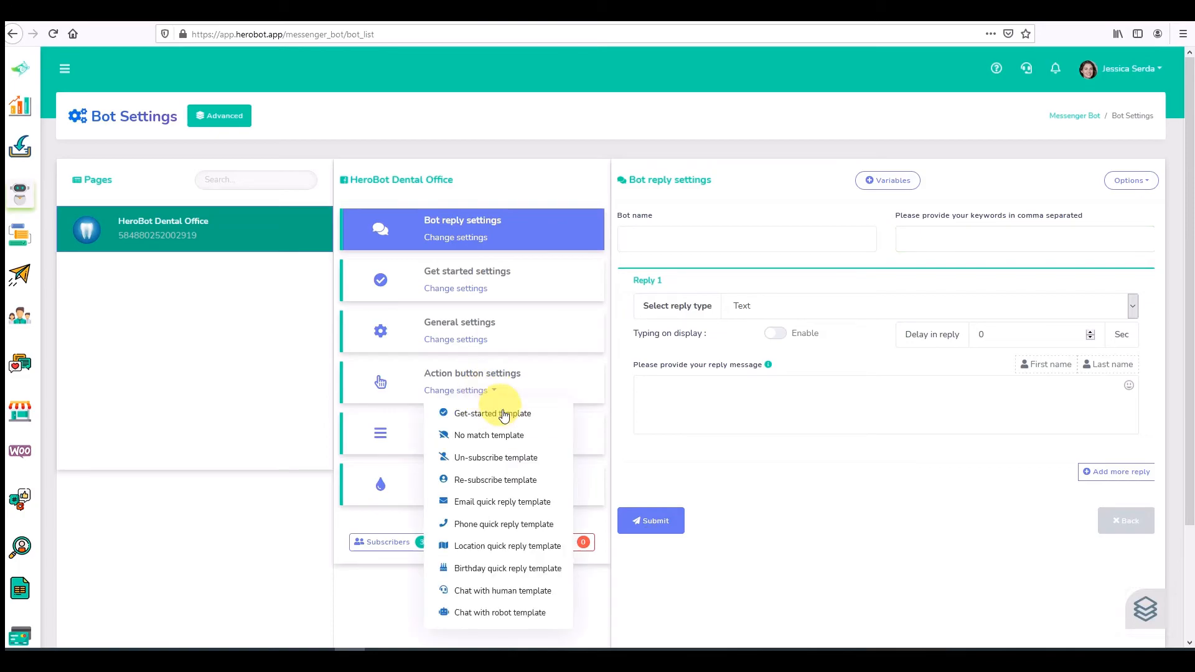
left_click(503, 413)
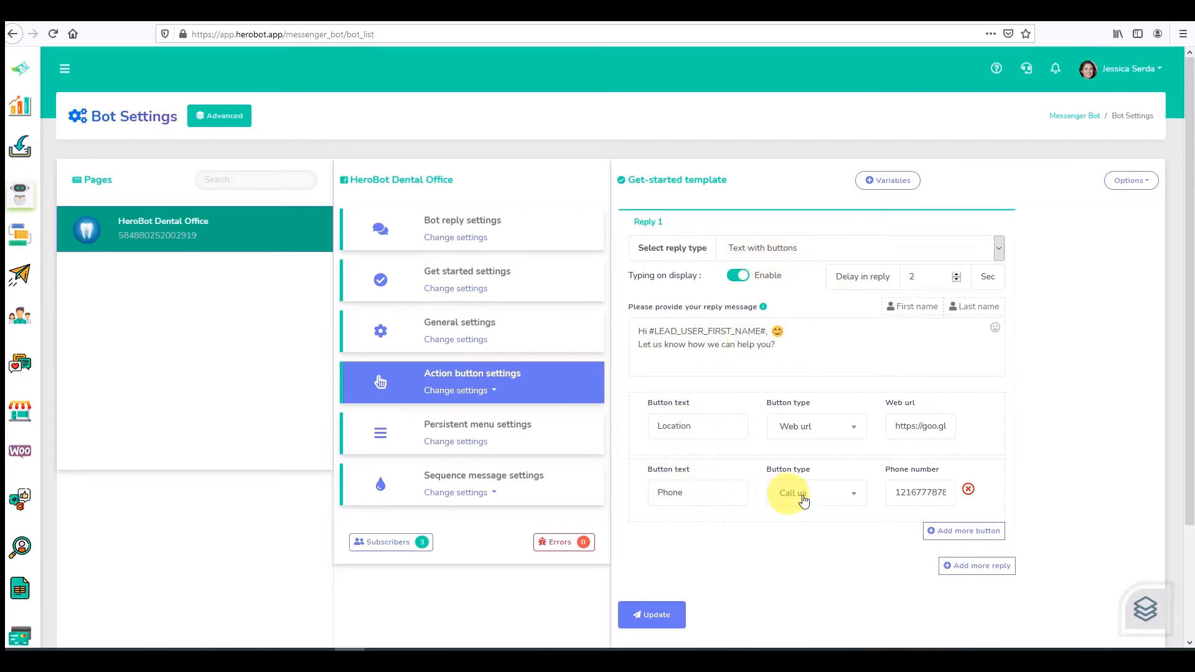
left_click(971, 529)
left_click(692, 558)
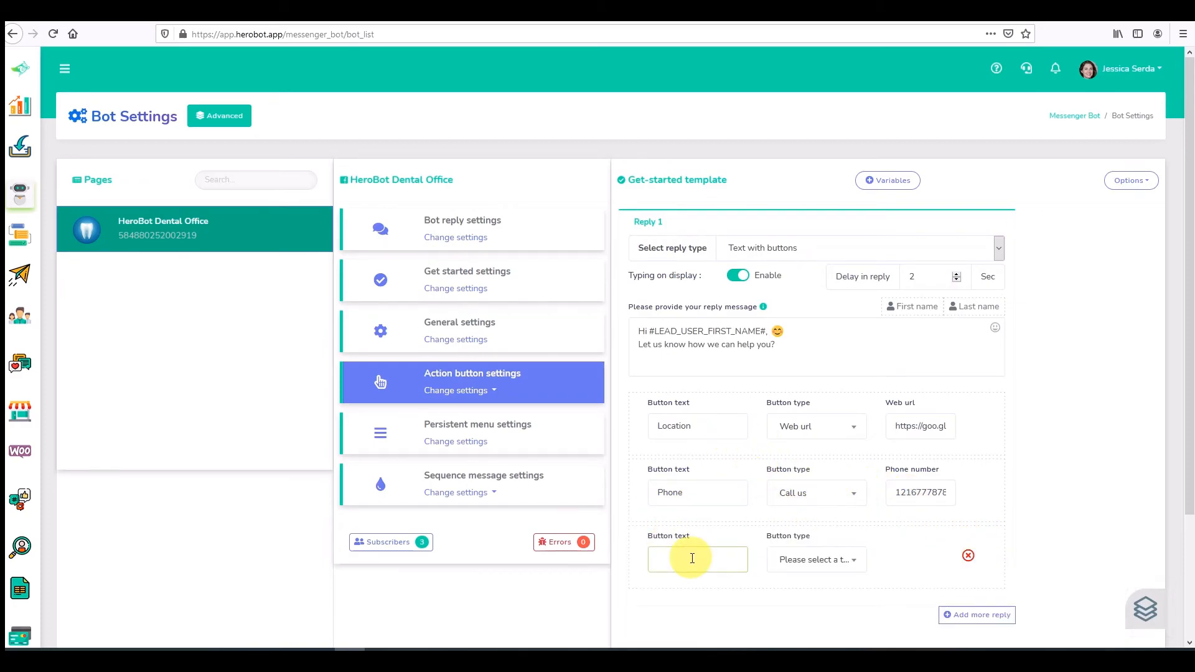
type("Bookin")
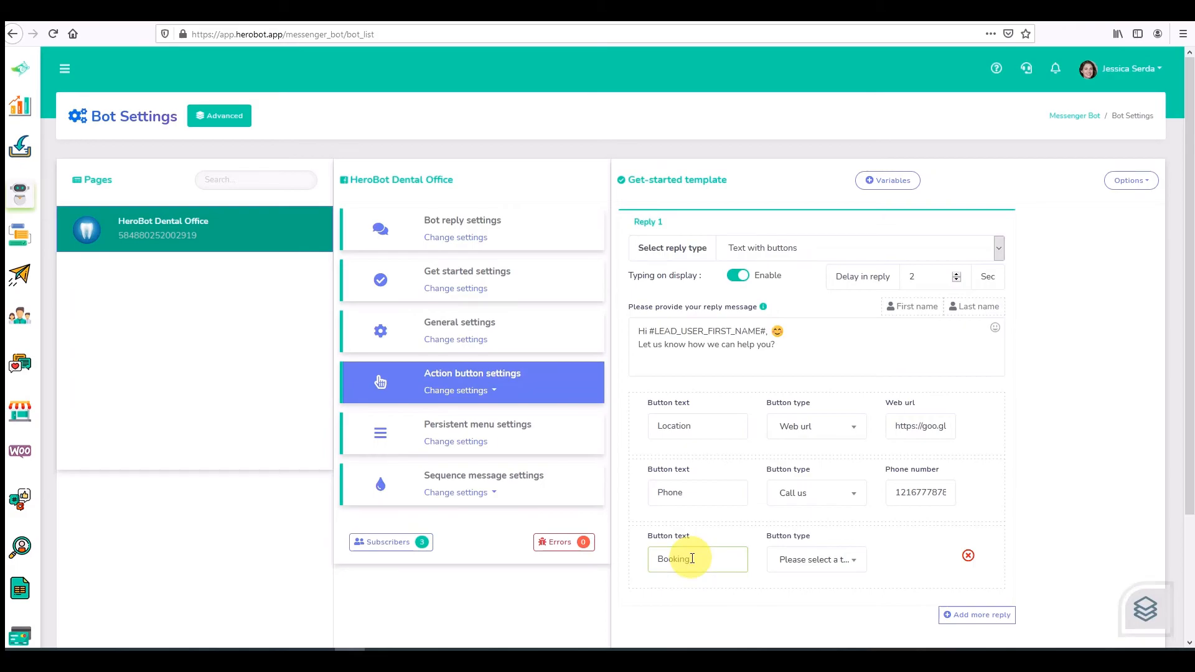
type("g")
Step: Set the Booking button's type to Post back with the Booking trigger postback and update the Get-started template
left_click(806, 560)
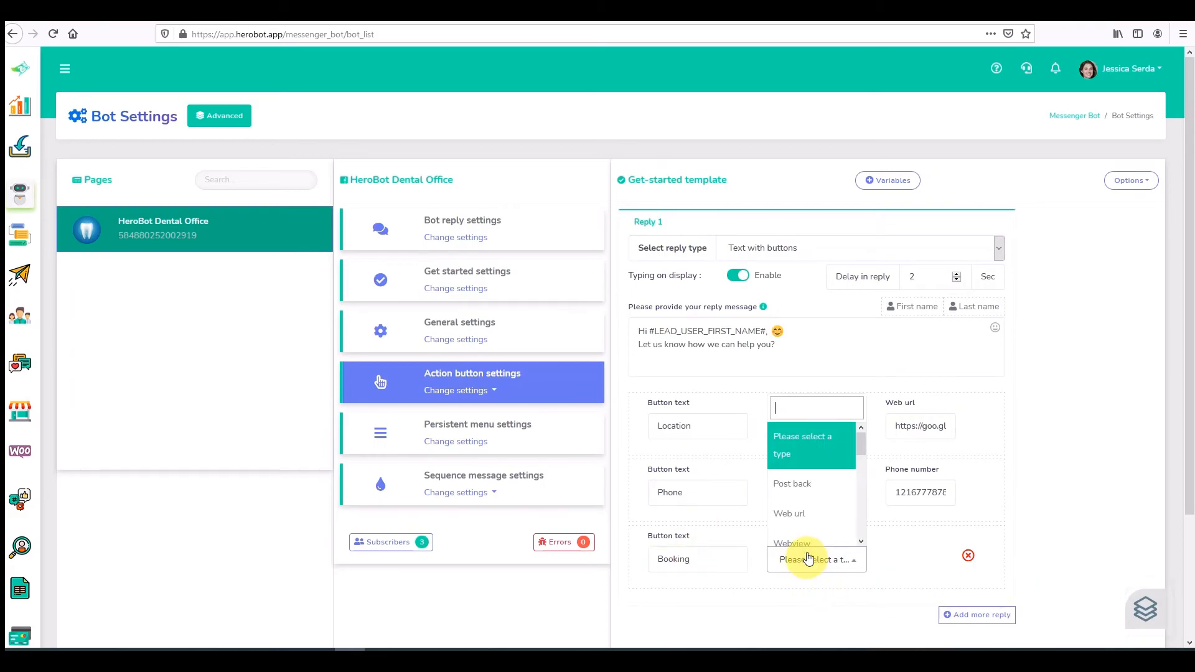
left_click(792, 484)
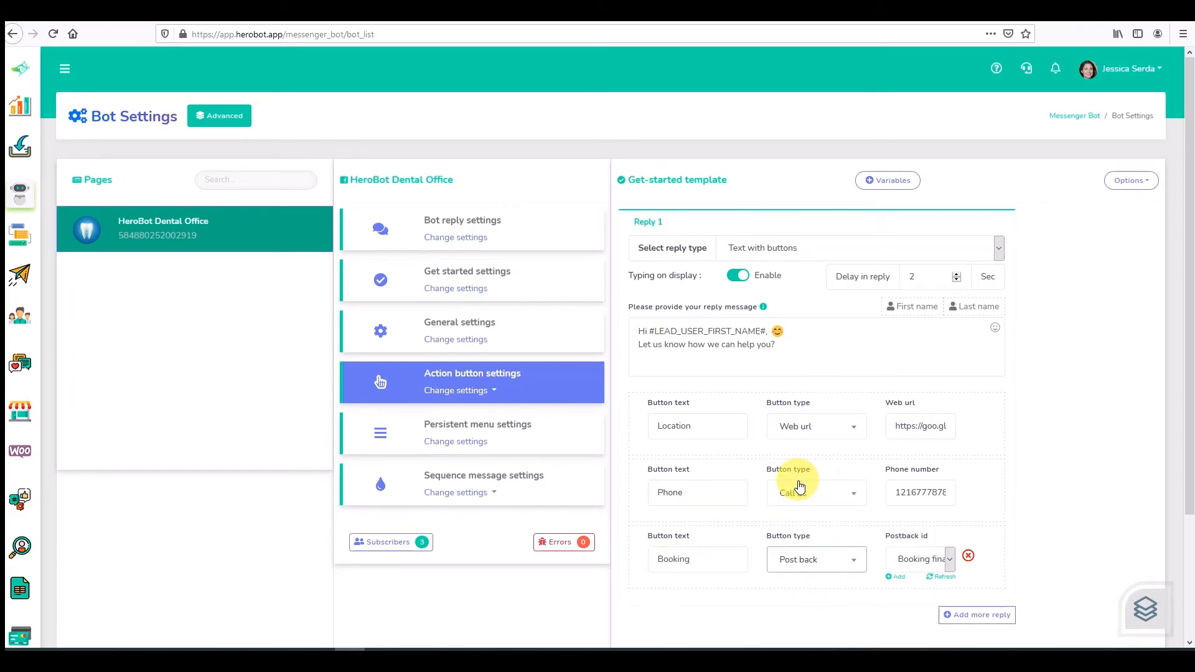
left_click(949, 561)
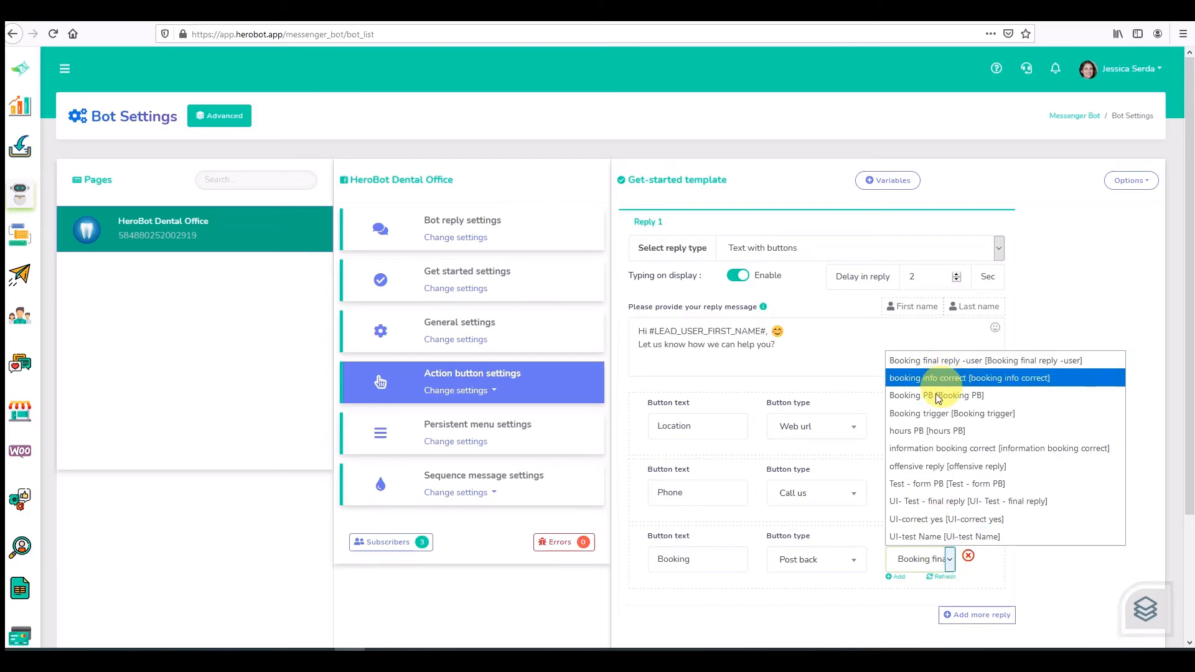
left_click(928, 413)
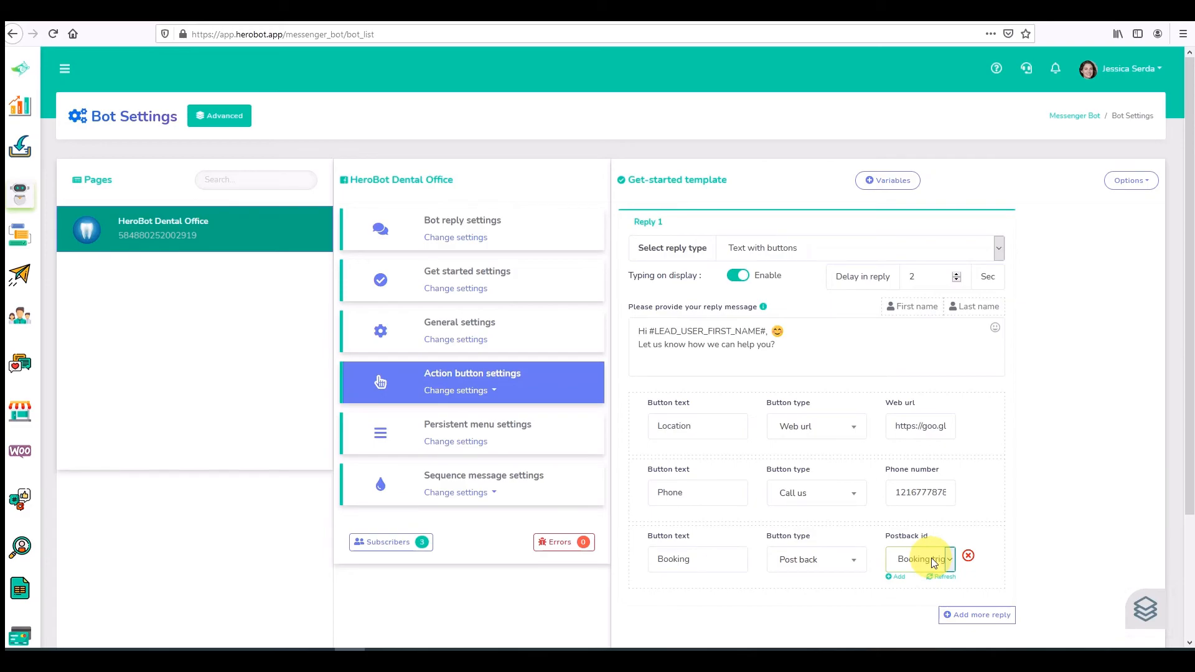
scroll(640, 517, "down", 3)
left_click(636, 537)
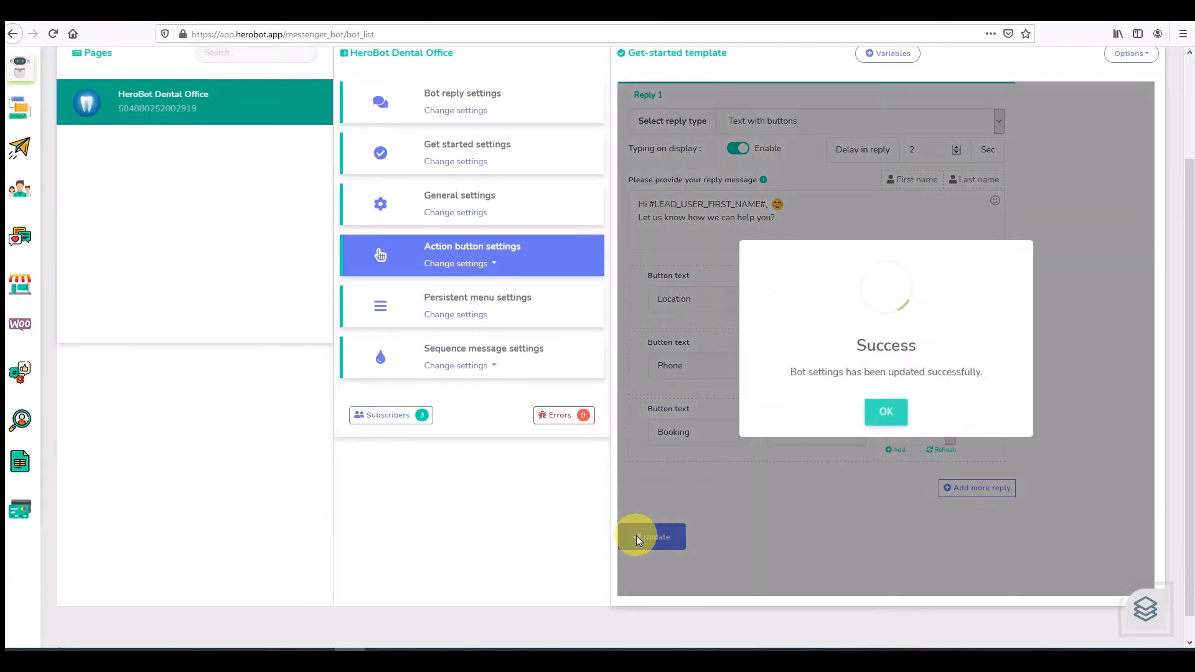
left_click(887, 412)
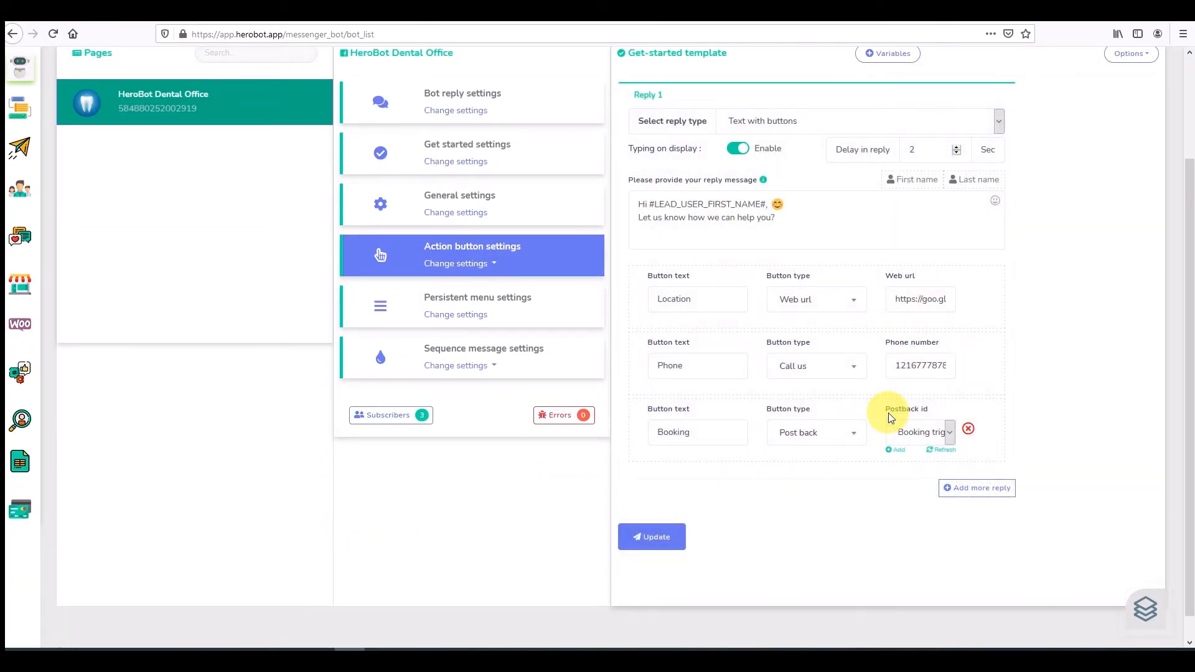
scroll(405, 493, "up", 3)
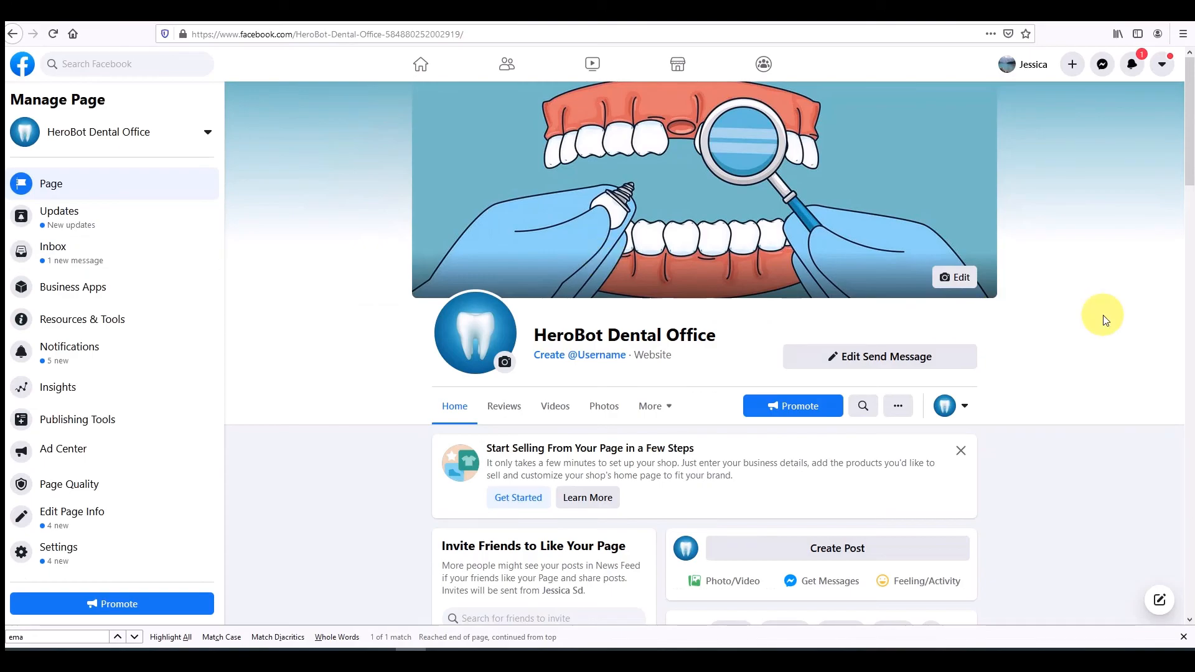
Step: On the HeroBot Dental Office Facebook page, test the Send Message button, get the chat started and choose Booking
left_click(878, 353)
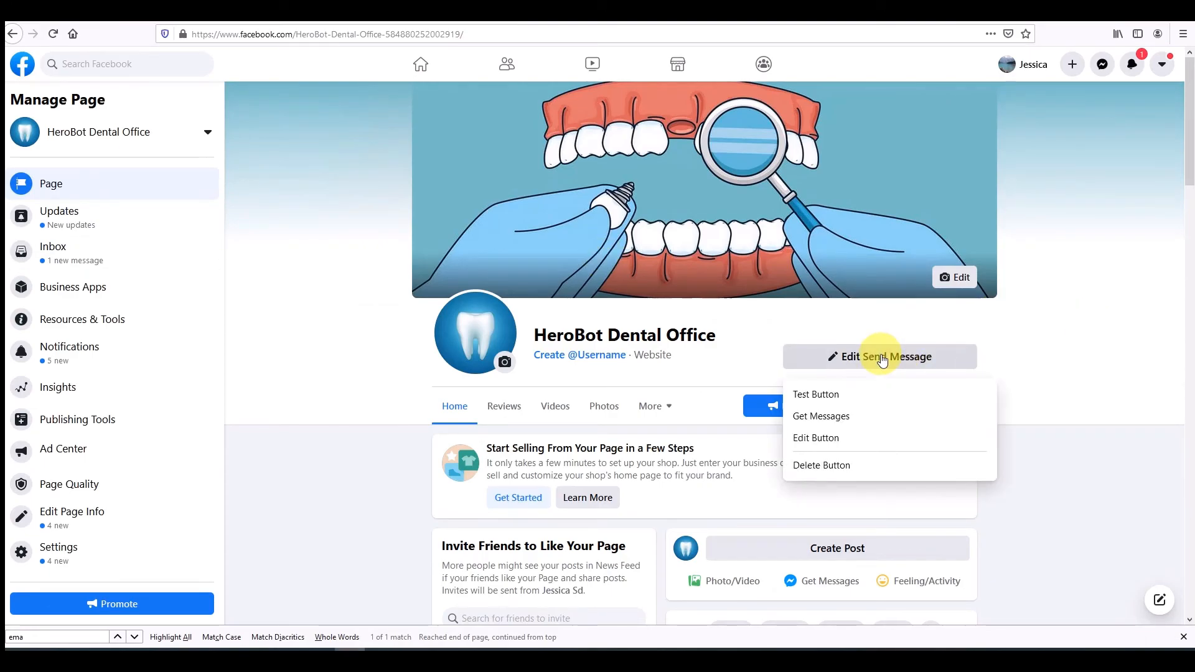
left_click(831, 395)
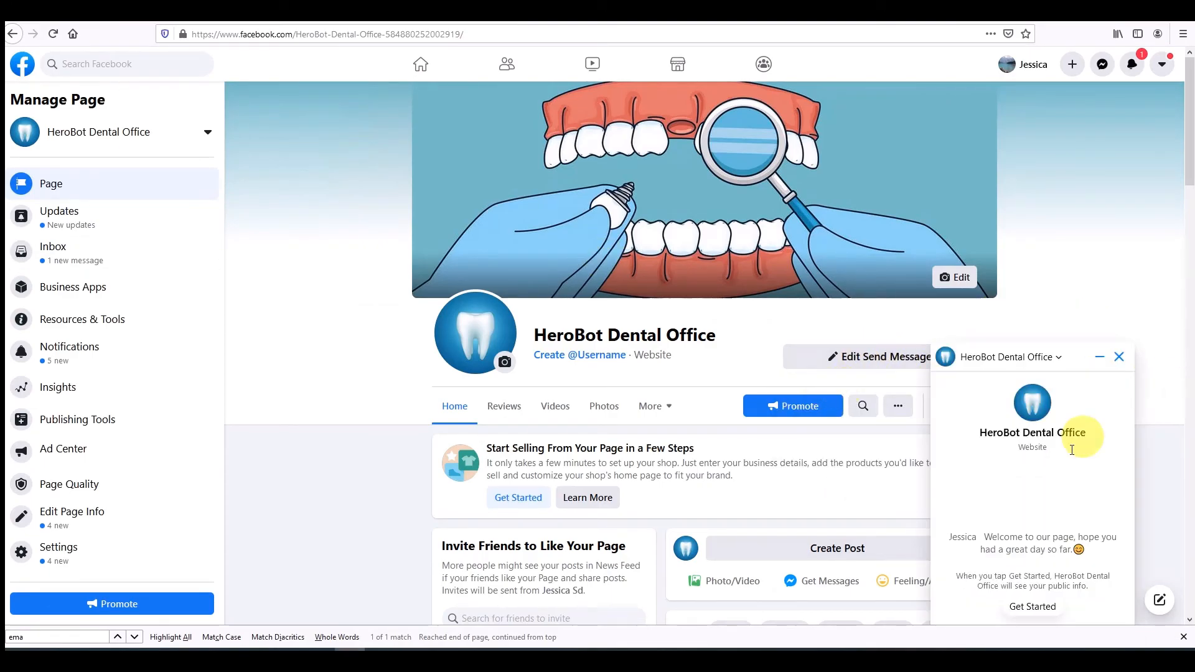
left_click(1010, 610)
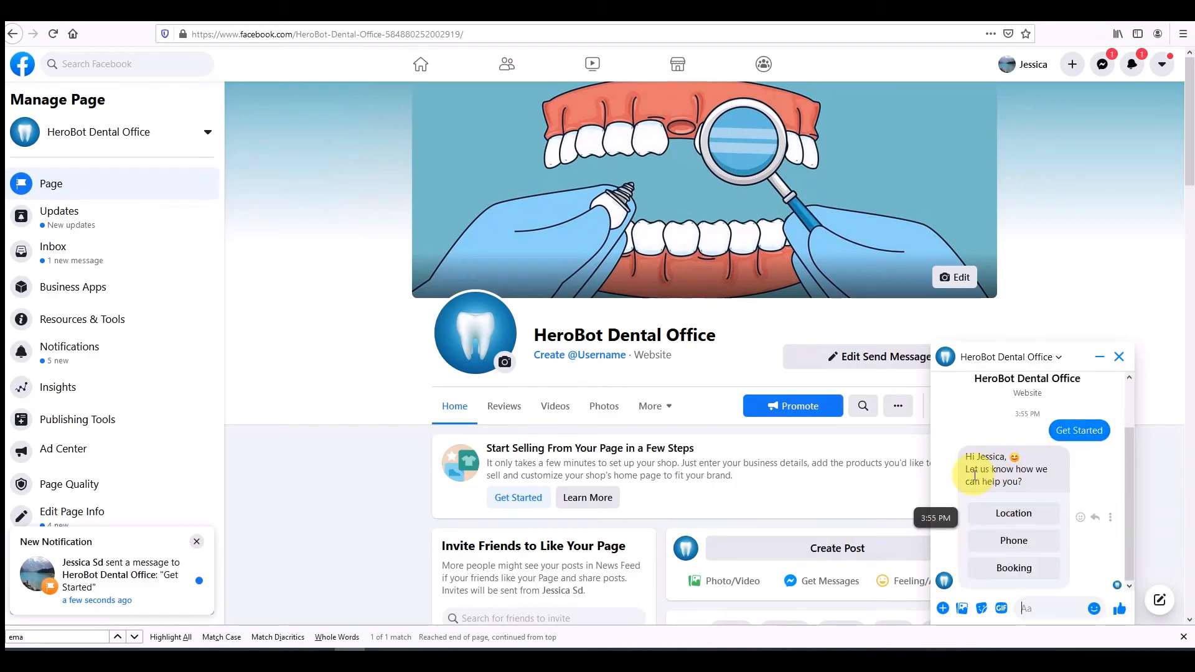
left_click(1022, 566)
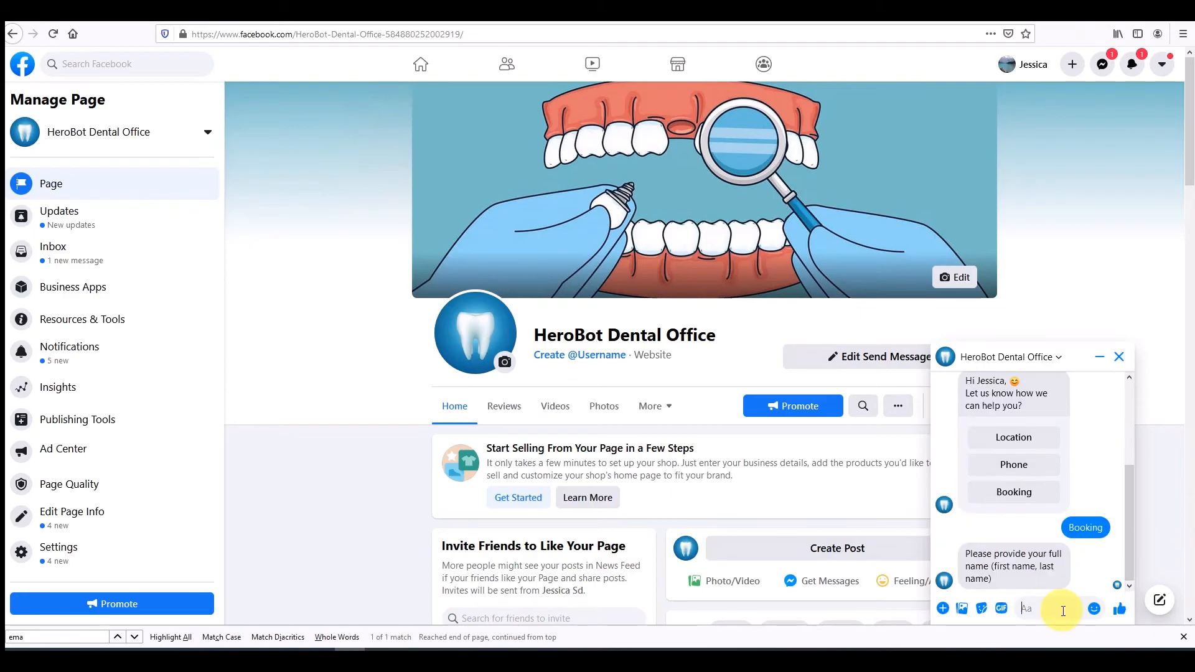
Step: Send the customer's full name in the chat and answer No to the insurance coverage question
type("Jessica Te")
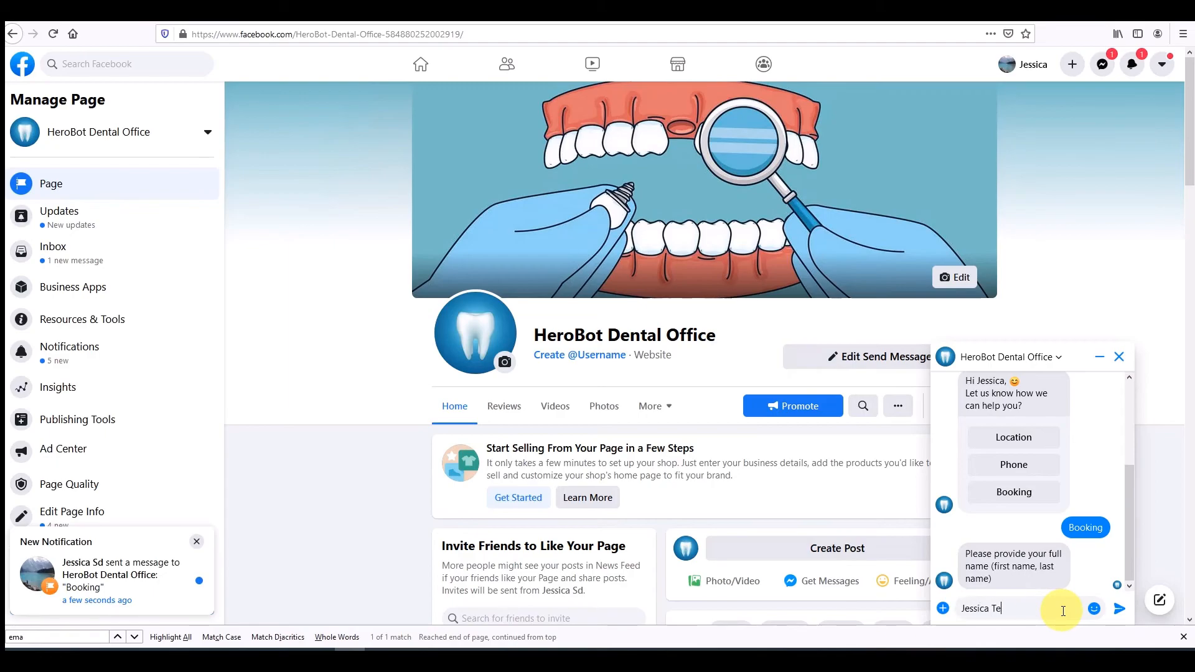
type("st")
key("Return")
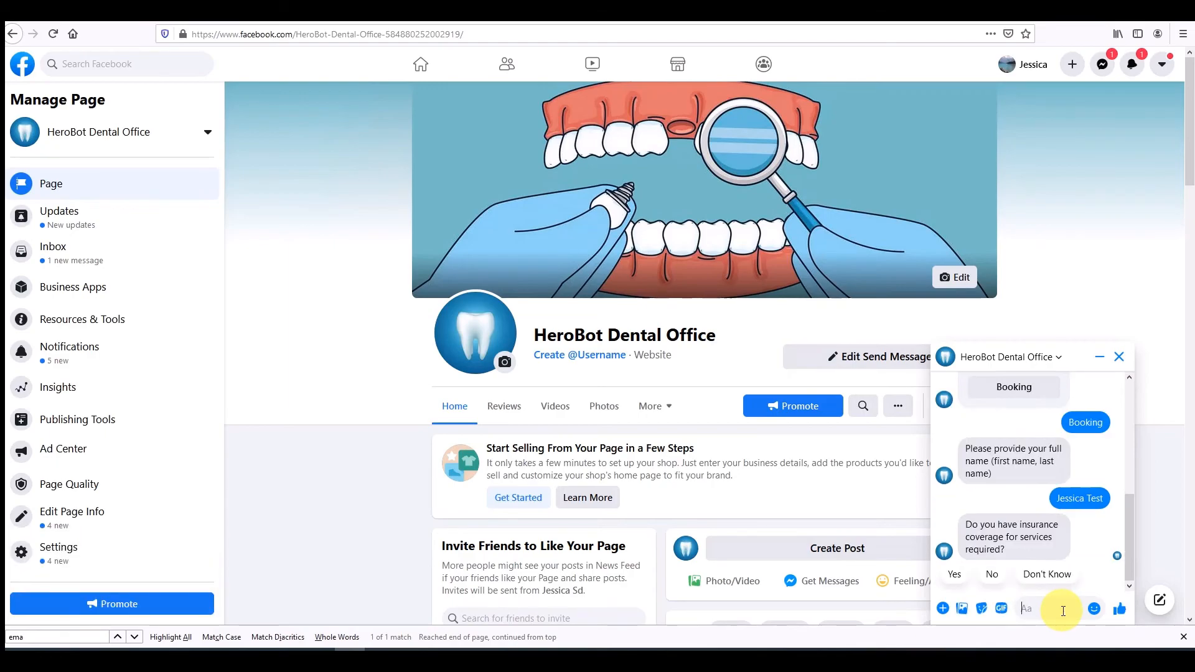
left_click(992, 574)
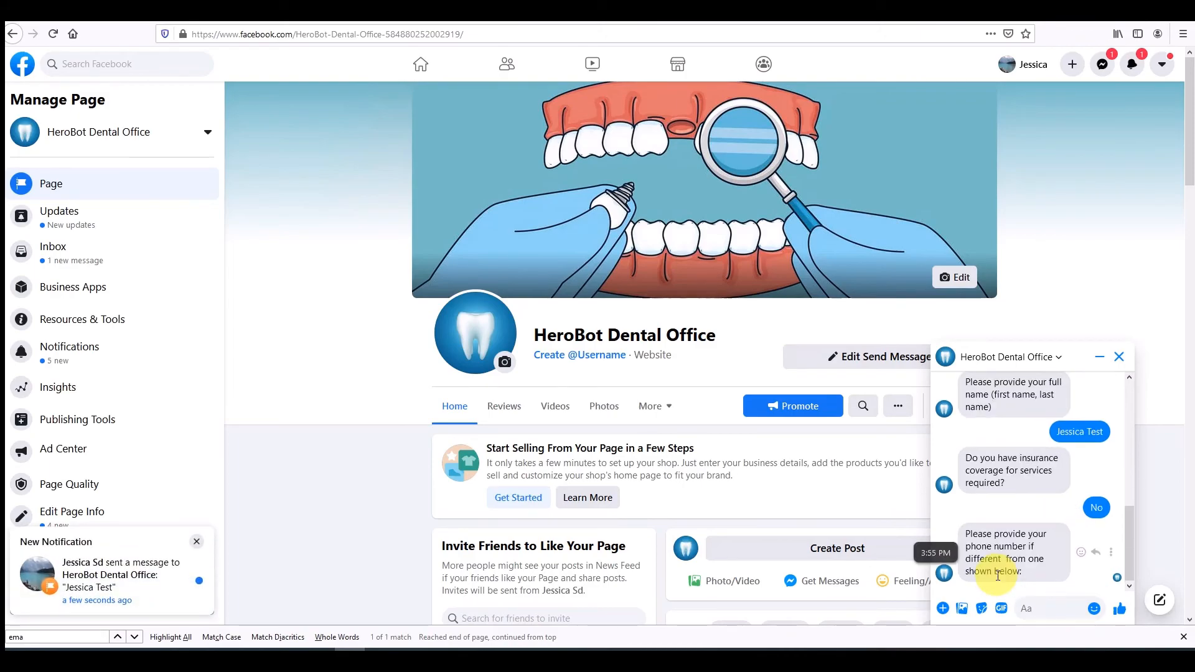
Step: Send a phone number and an e-mail address as the answers to the bot's two contact questions
left_click(1027, 609)
type("216565656")
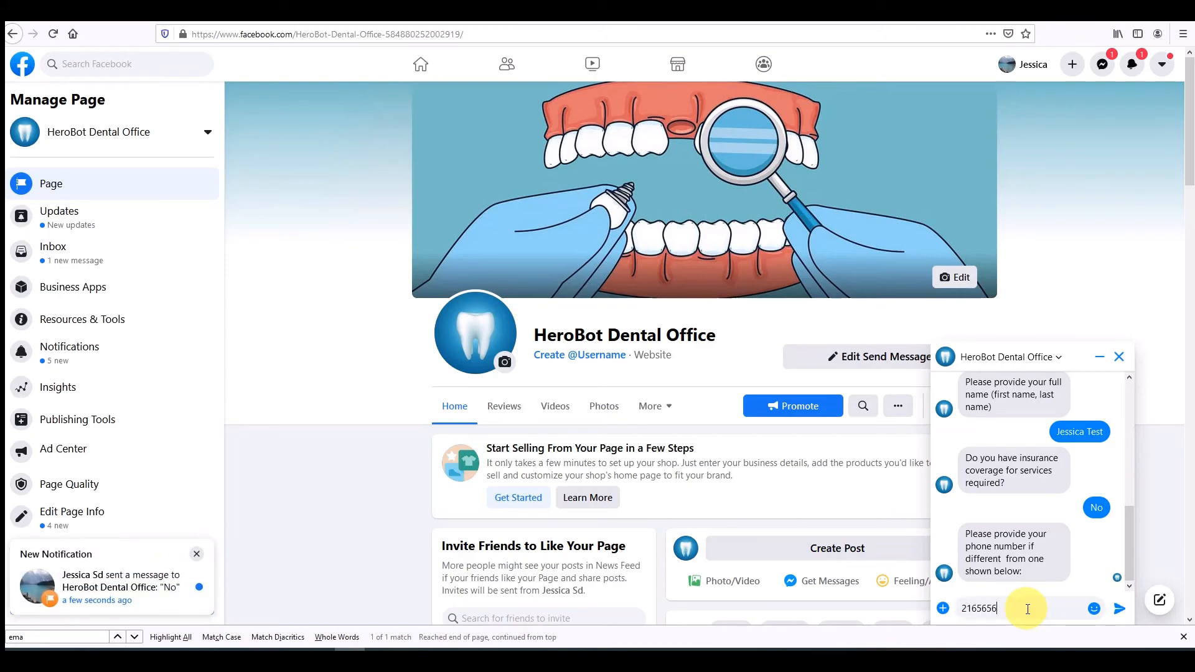
left_click(1119, 609)
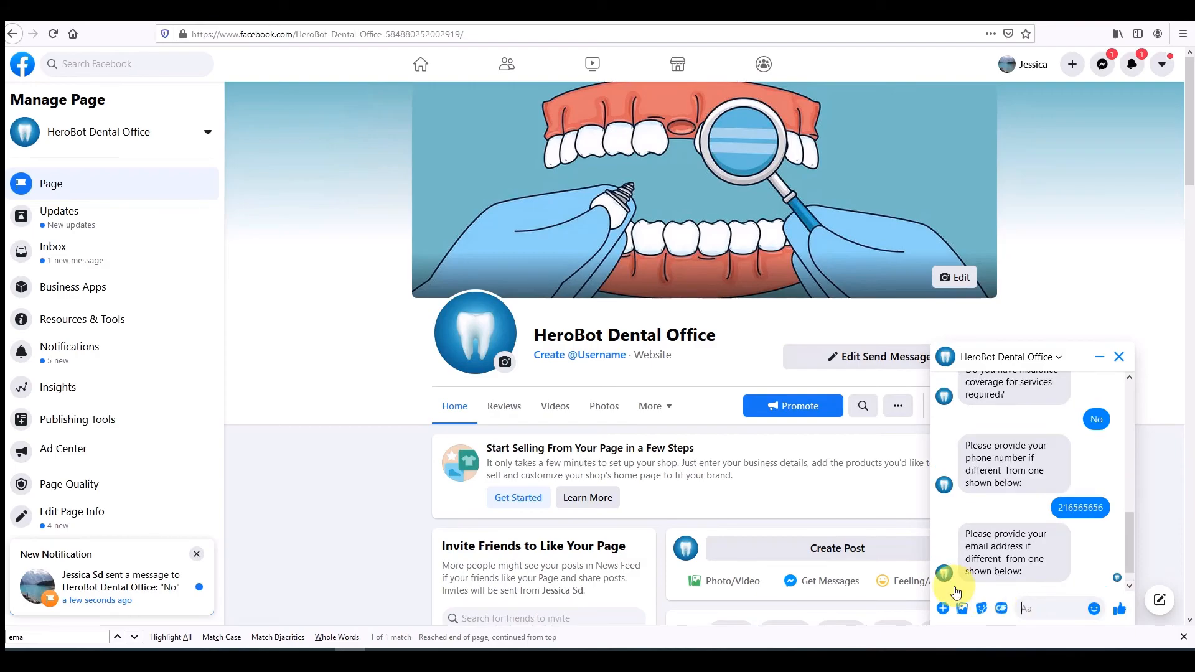
type("test@test.com")
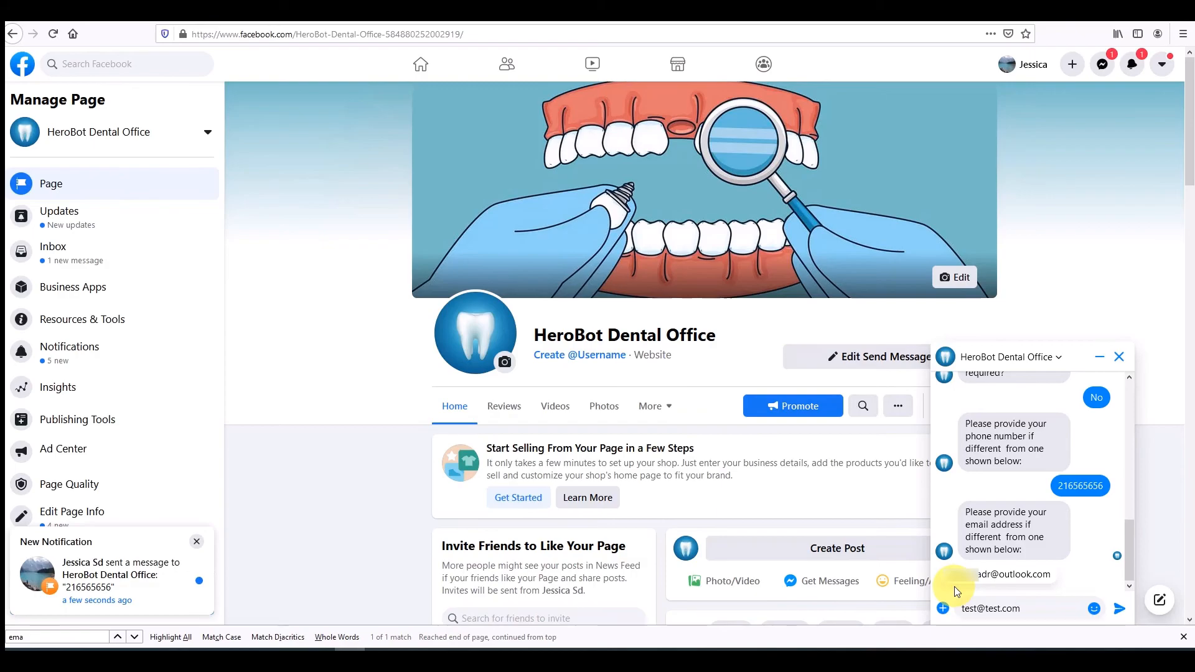
key("Return")
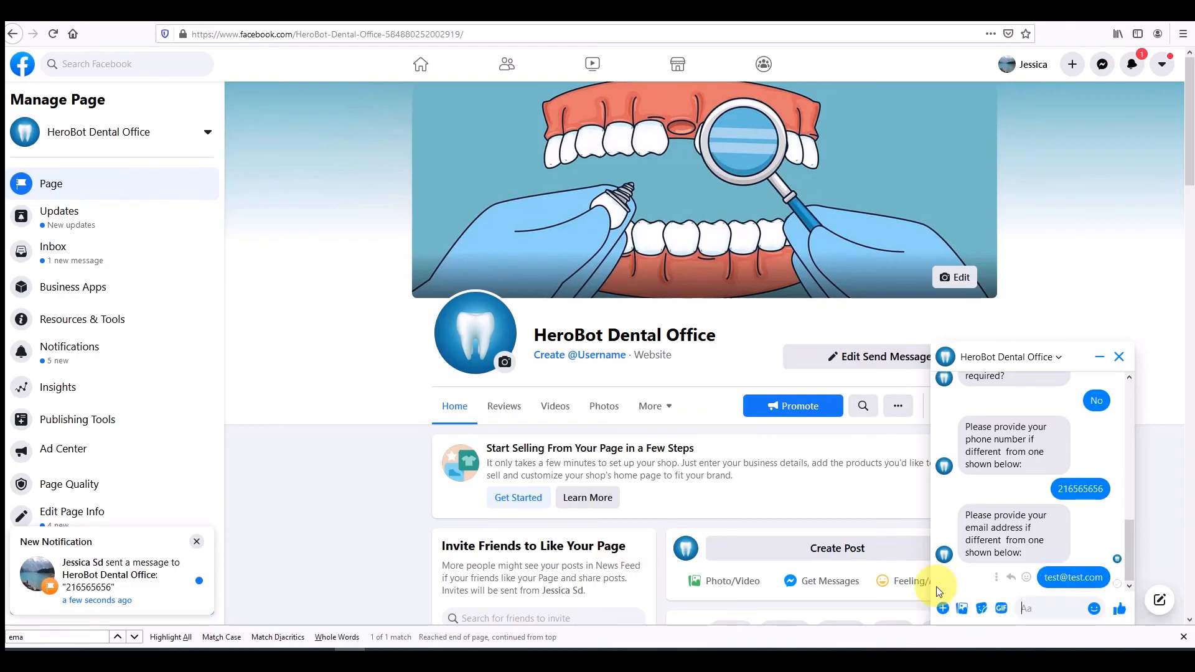
Step: Answer the preferred visit time question by selecting April 30, 2021 at 15:00 and submitting it
left_click(1019, 569)
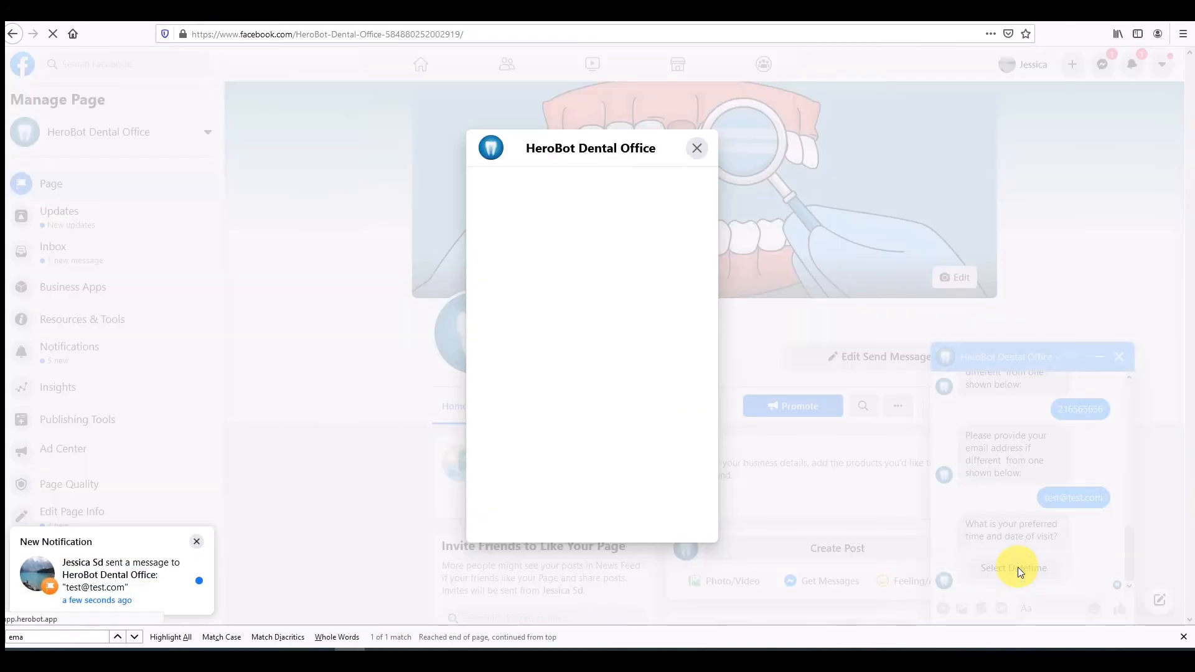
left_click(623, 373)
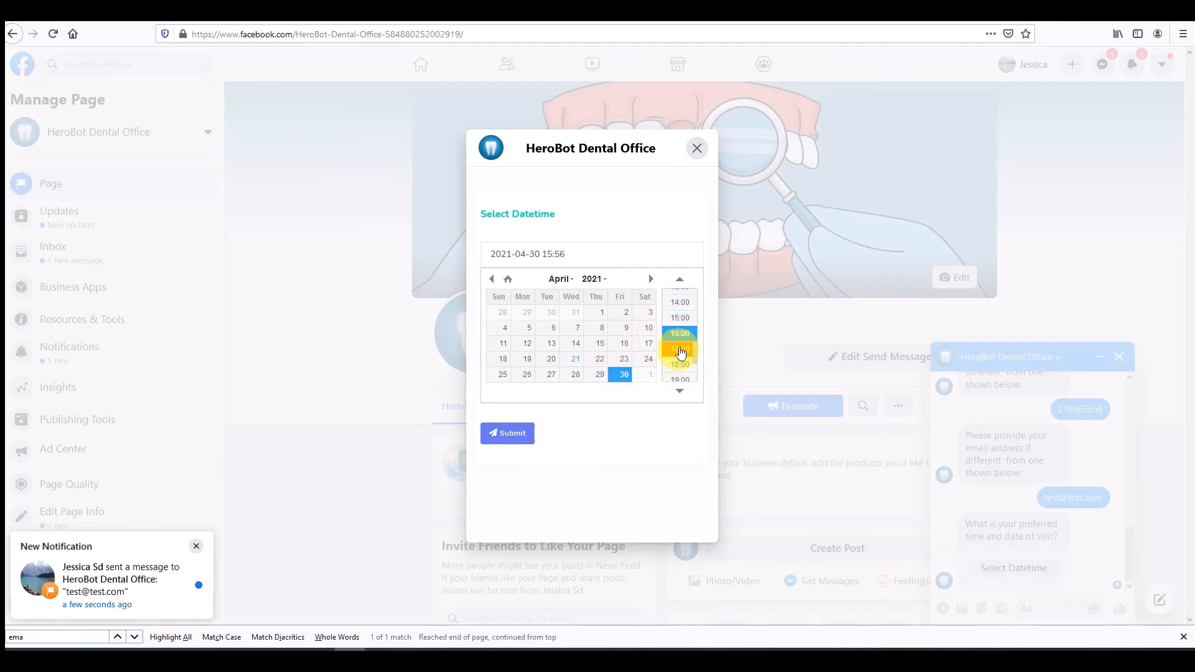
scroll(680, 348, "up", 1)
left_click(680, 318)
left_click(510, 436)
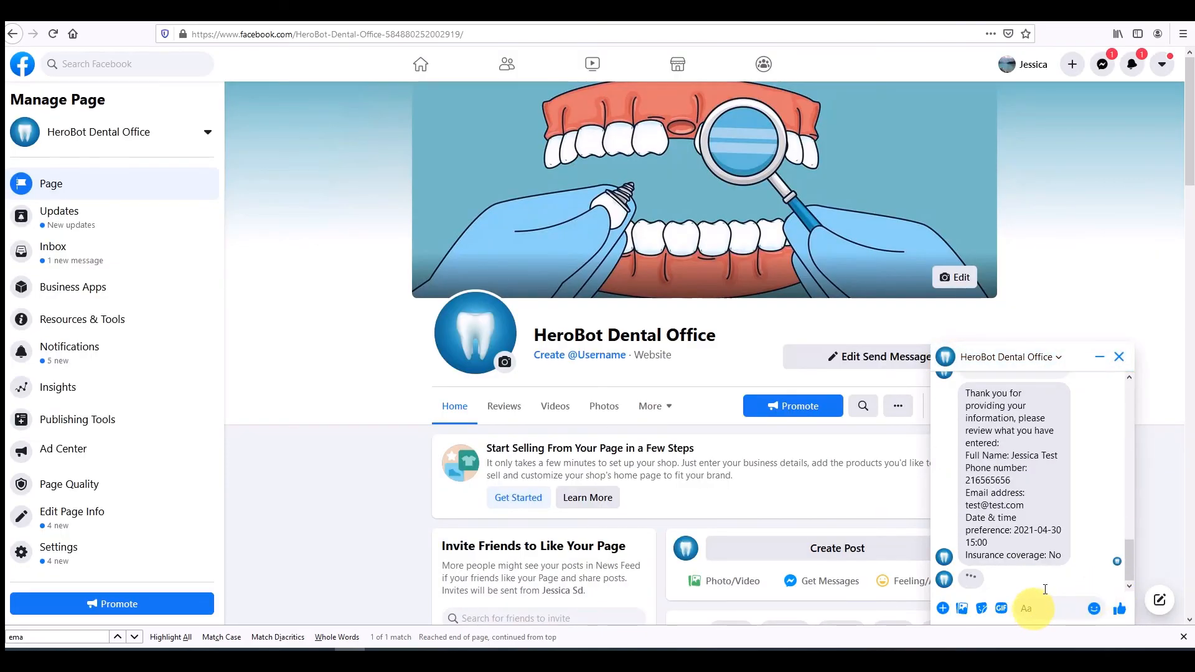
Step: Review the booking summary in the chat and answer No to whether the information shown is correct
scroll(1055, 526, "up", 1)
scroll(1056, 525, "down", 1)
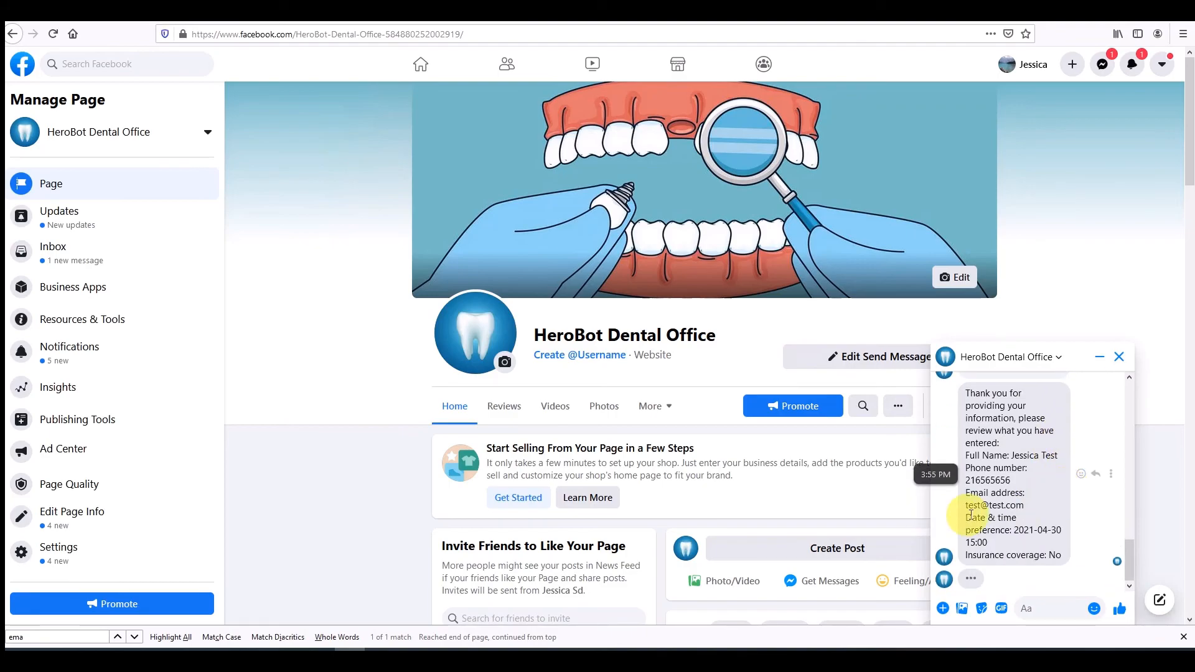
scroll(1048, 499, "up", 1)
scroll(996, 459, "up", 1)
scroll(1021, 448, "down", 1)
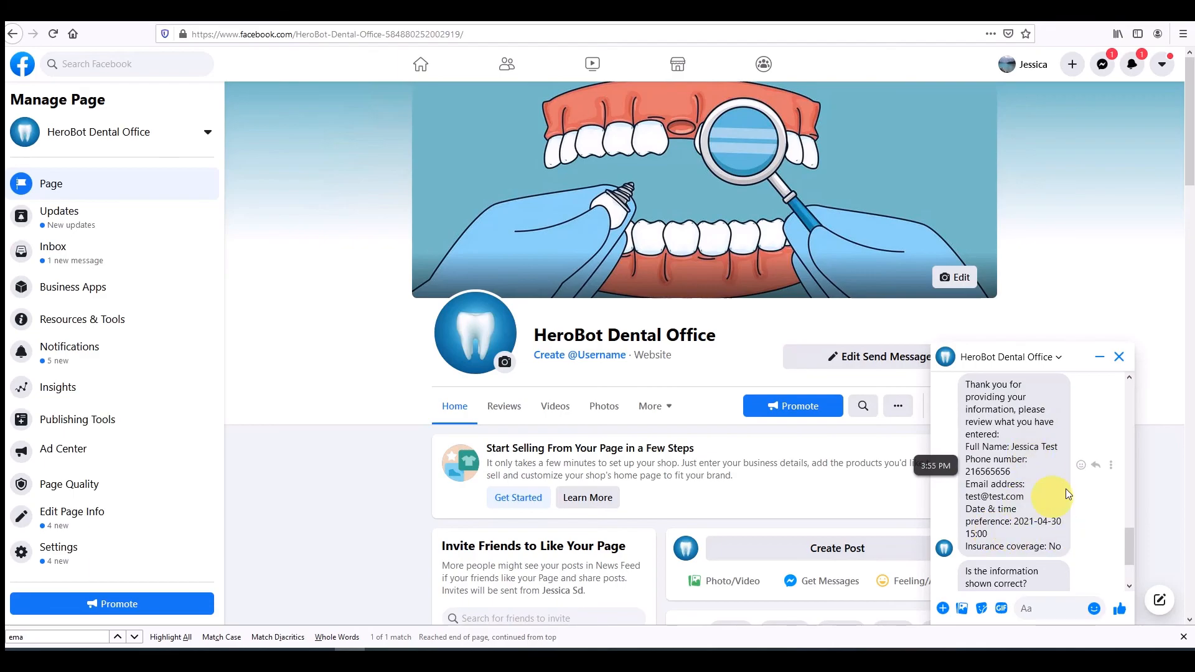
scroll(1063, 479, "down", 1)
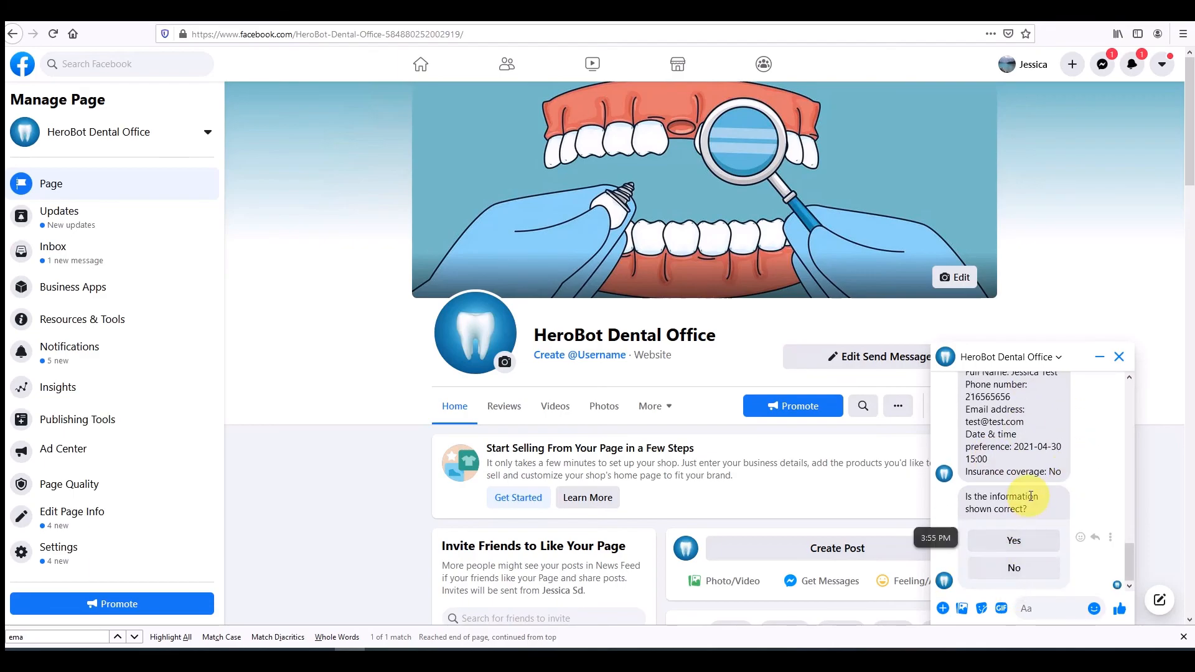
scroll(1026, 490, "up", 1)
scroll(1033, 483, "down", 1)
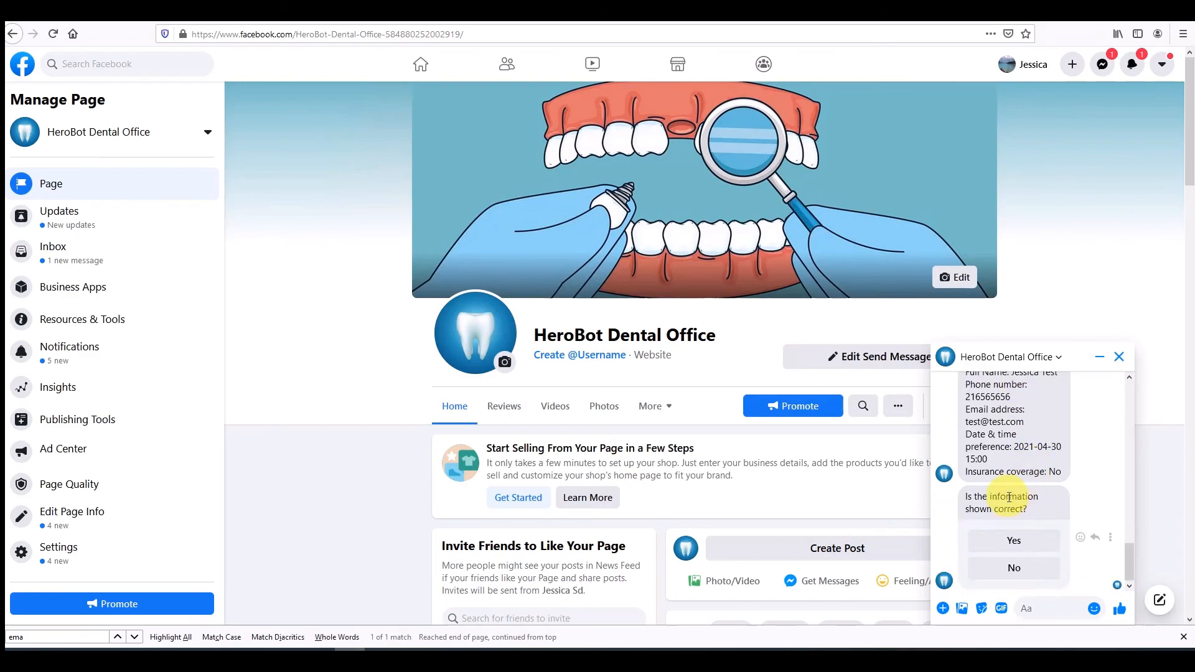
left_click(1015, 566)
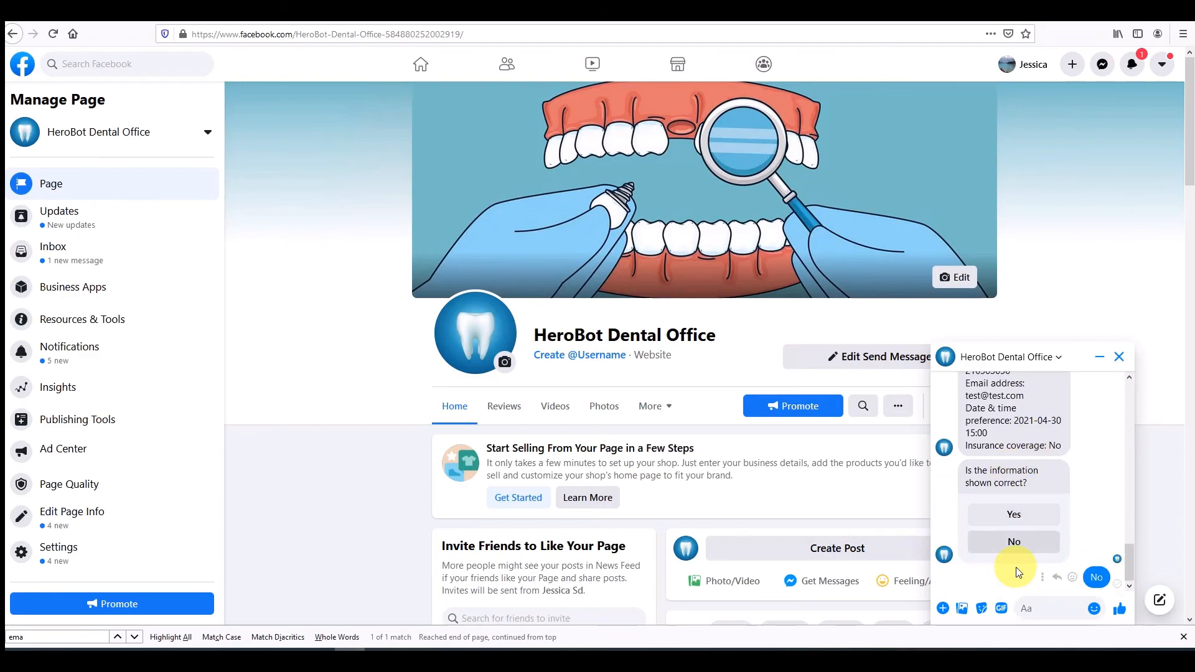